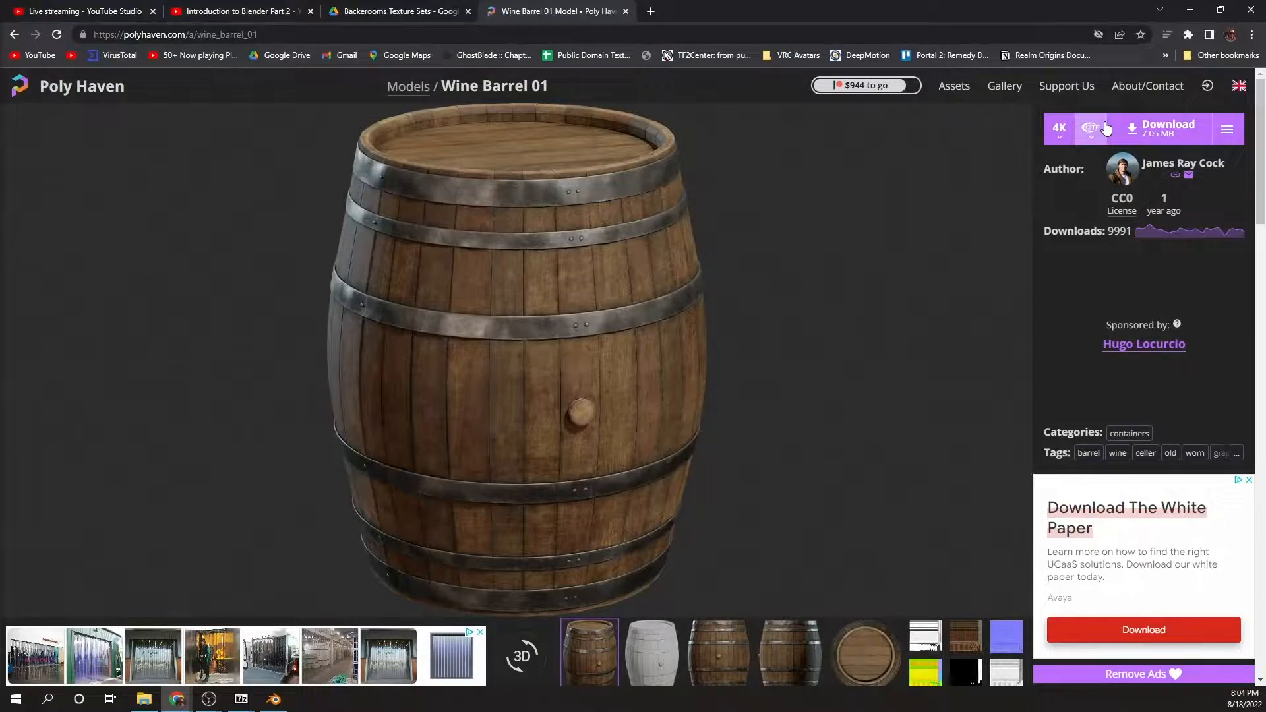
Download the Wine Barrel 01 model at 4K in glTF format and bring up the backrooms_demo project folder.
left_click(1164, 128)
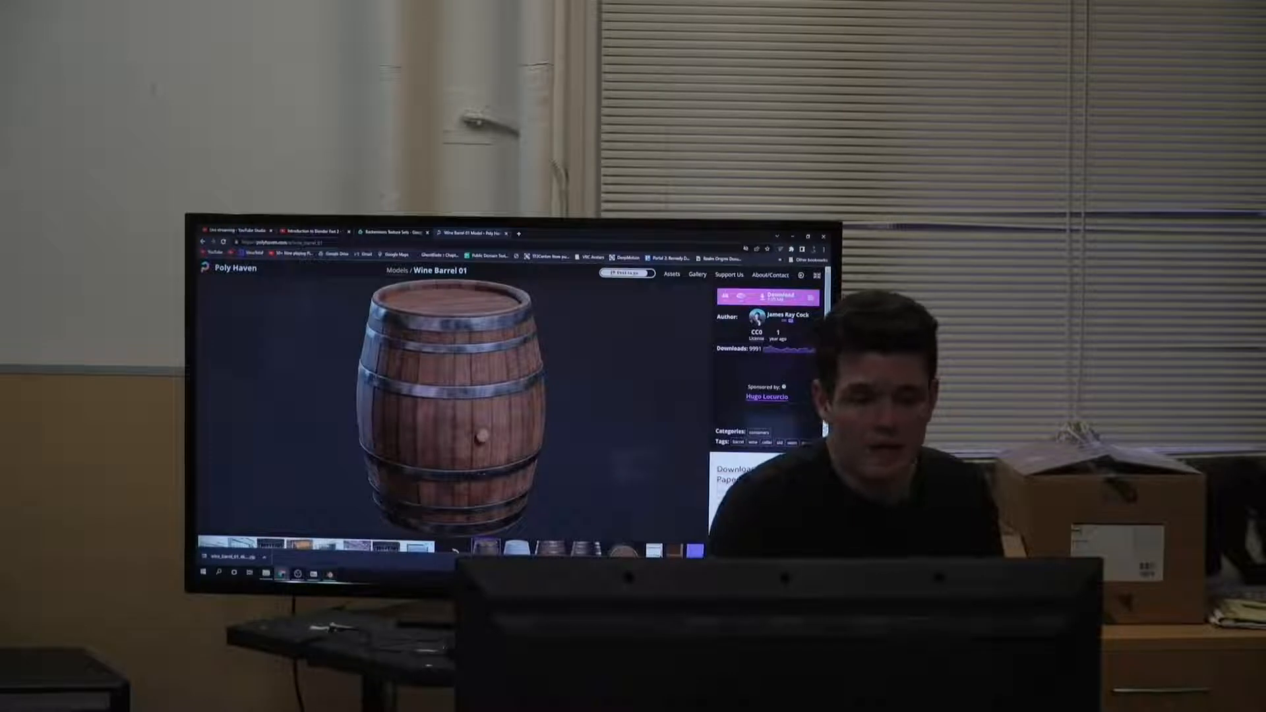
left_click(266, 574)
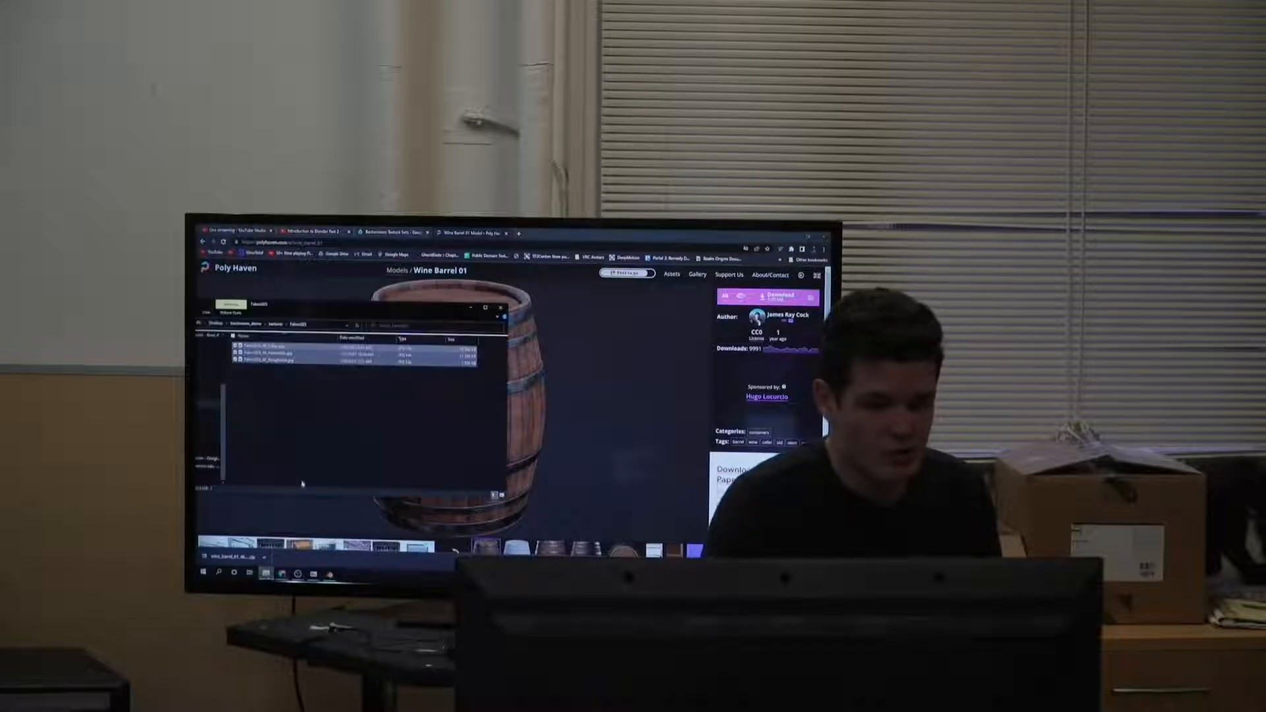
left_click_drag(348, 307, 470, 310)
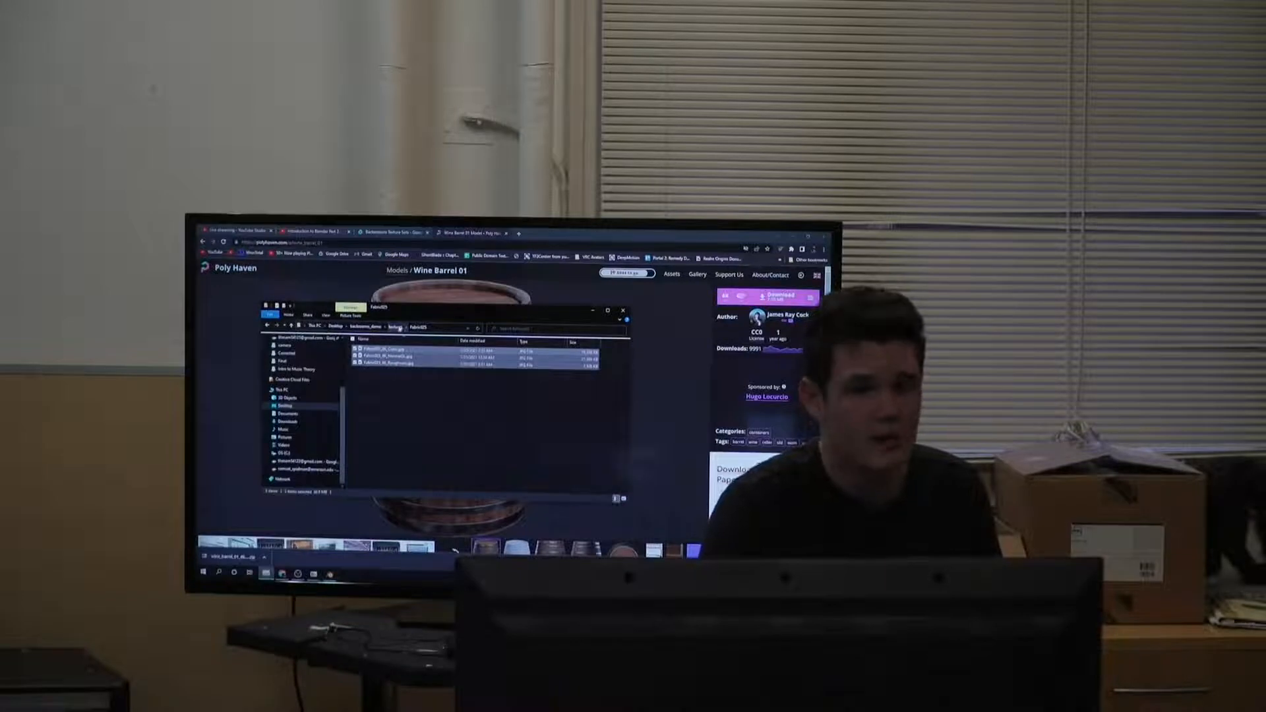
left_click(396, 327)
left_click(370, 328)
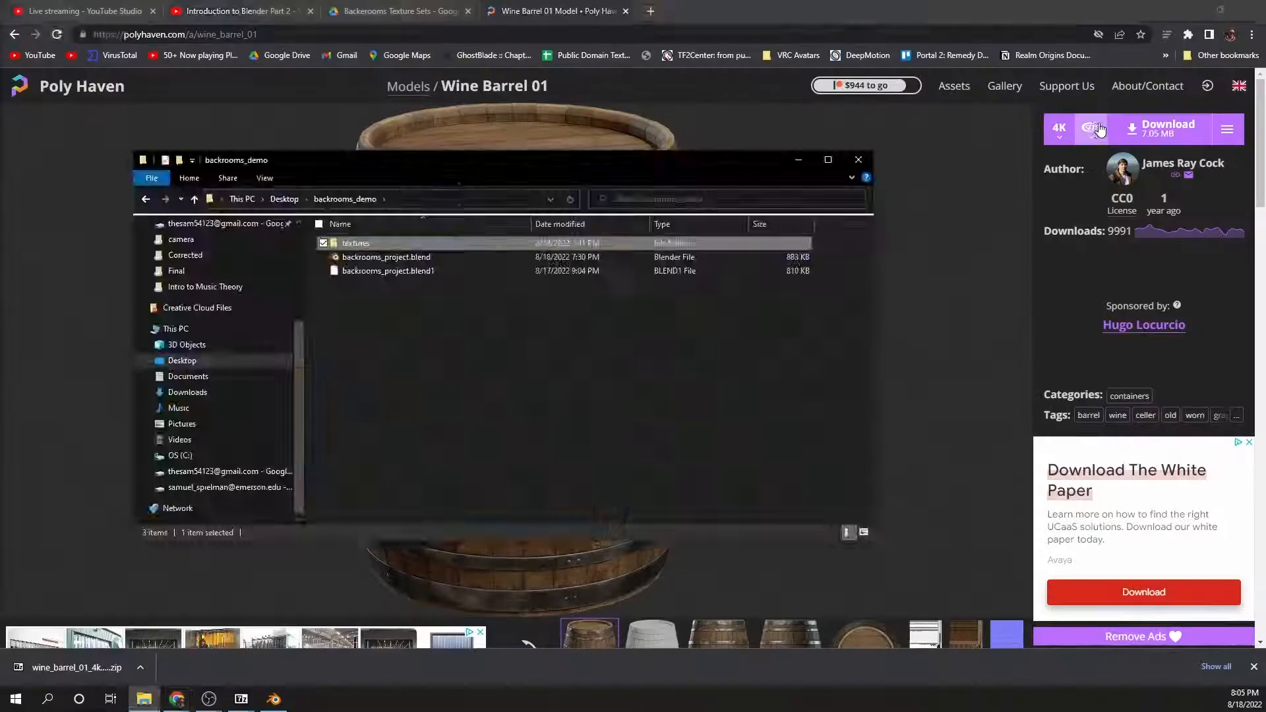
Show the model's available download formats and open the downloaded wine_barrel_01_4k.gltf.zip archive.
left_click(1092, 128)
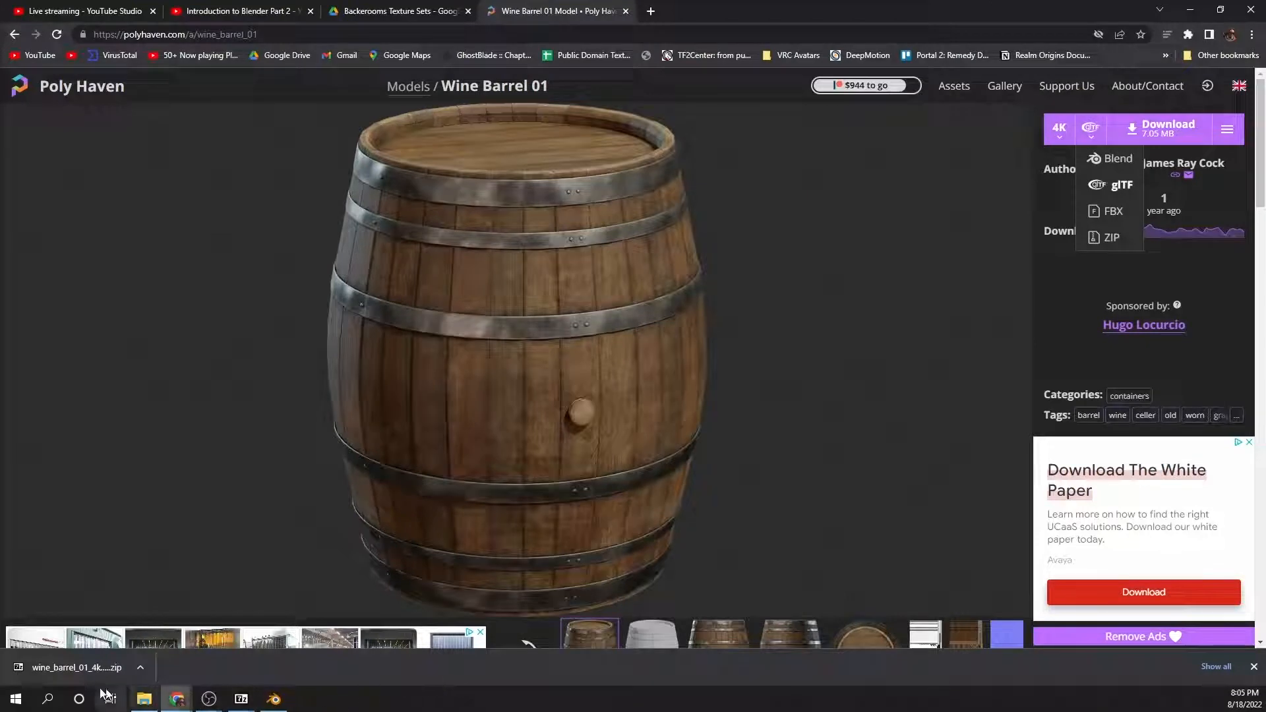
left_click(79, 667)
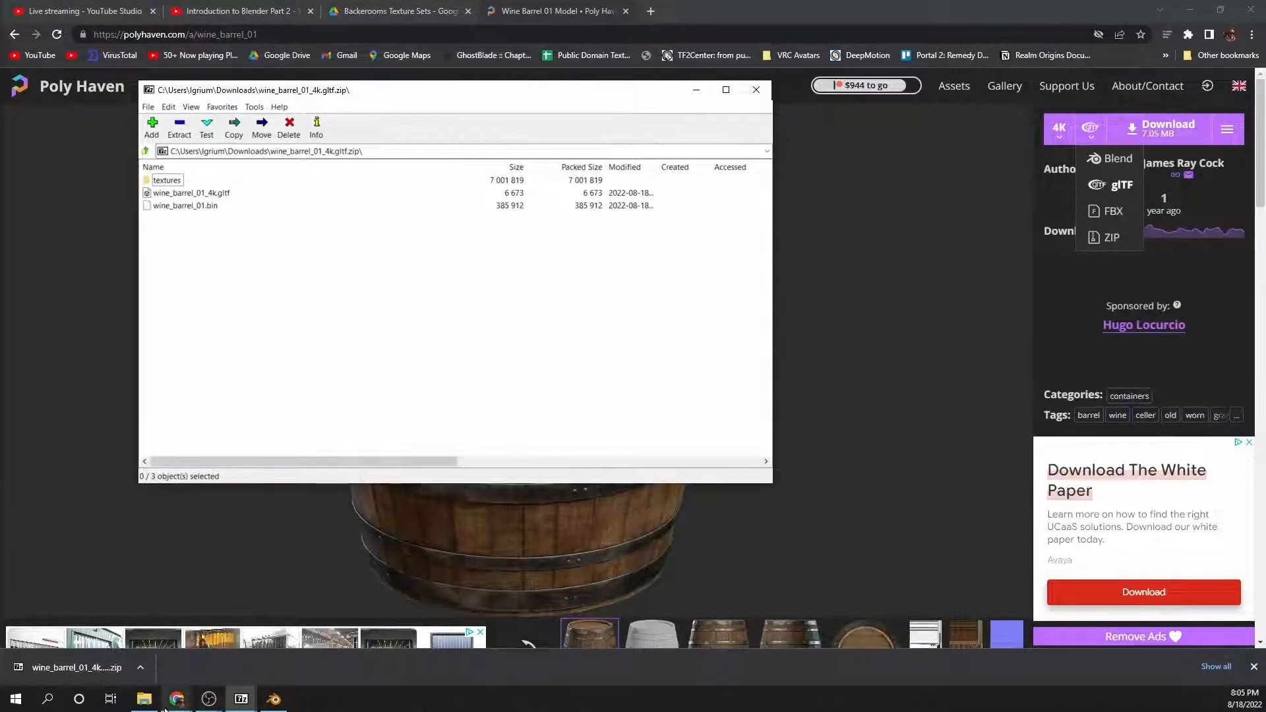
Create a new folder named assets inside the backrooms_demo project folder.
left_click(144, 699)
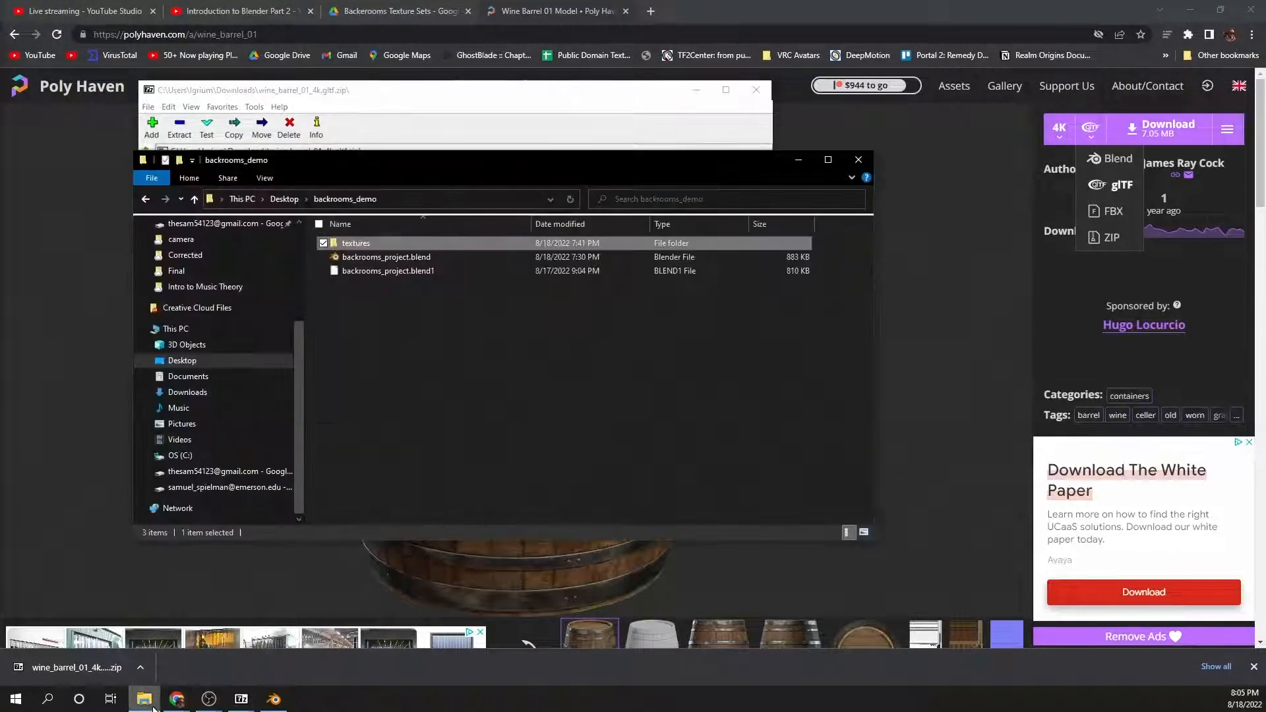
left_click(363, 337)
right_click(362, 338)
mouse_move(318, 512)
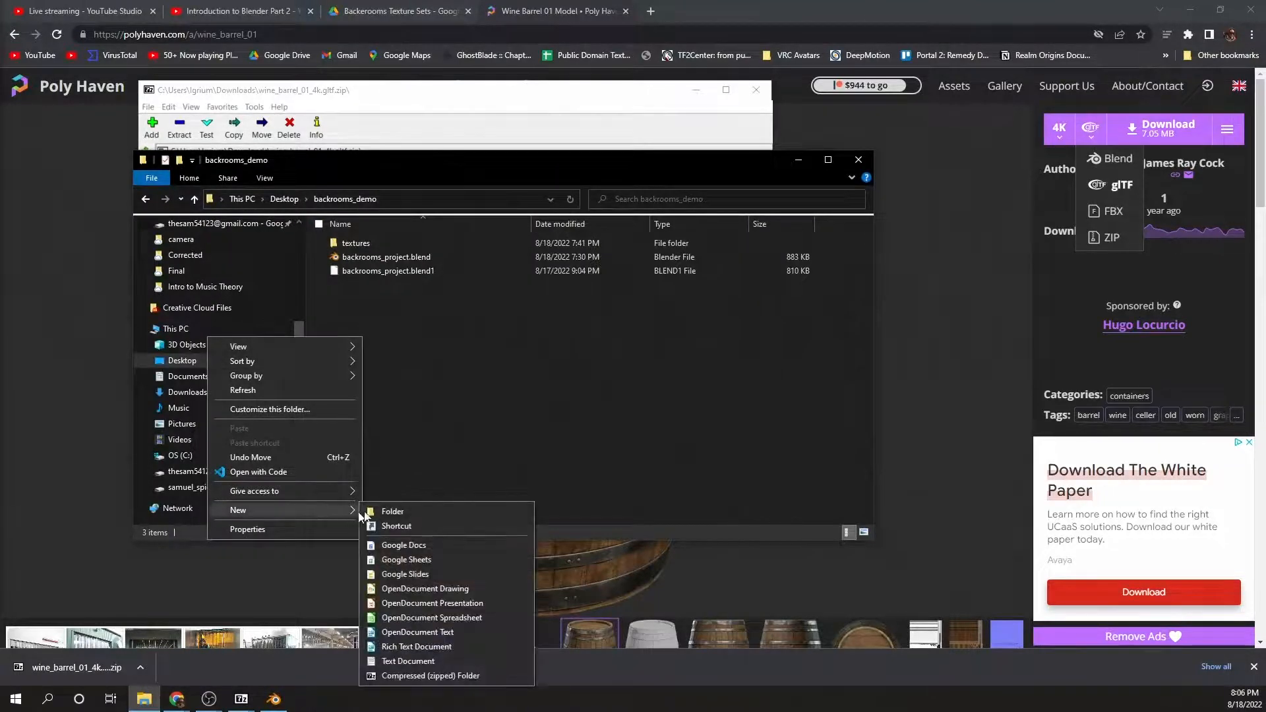
left_click(383, 511)
type("assets")
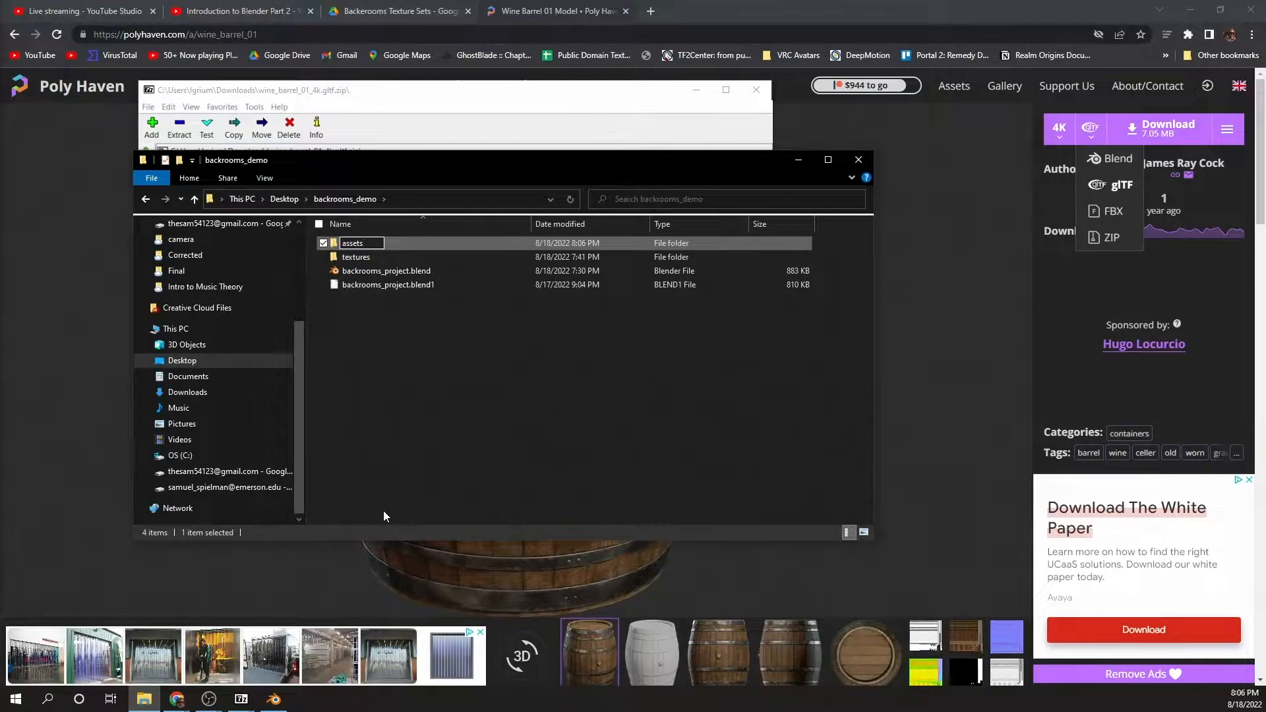
key("Return")
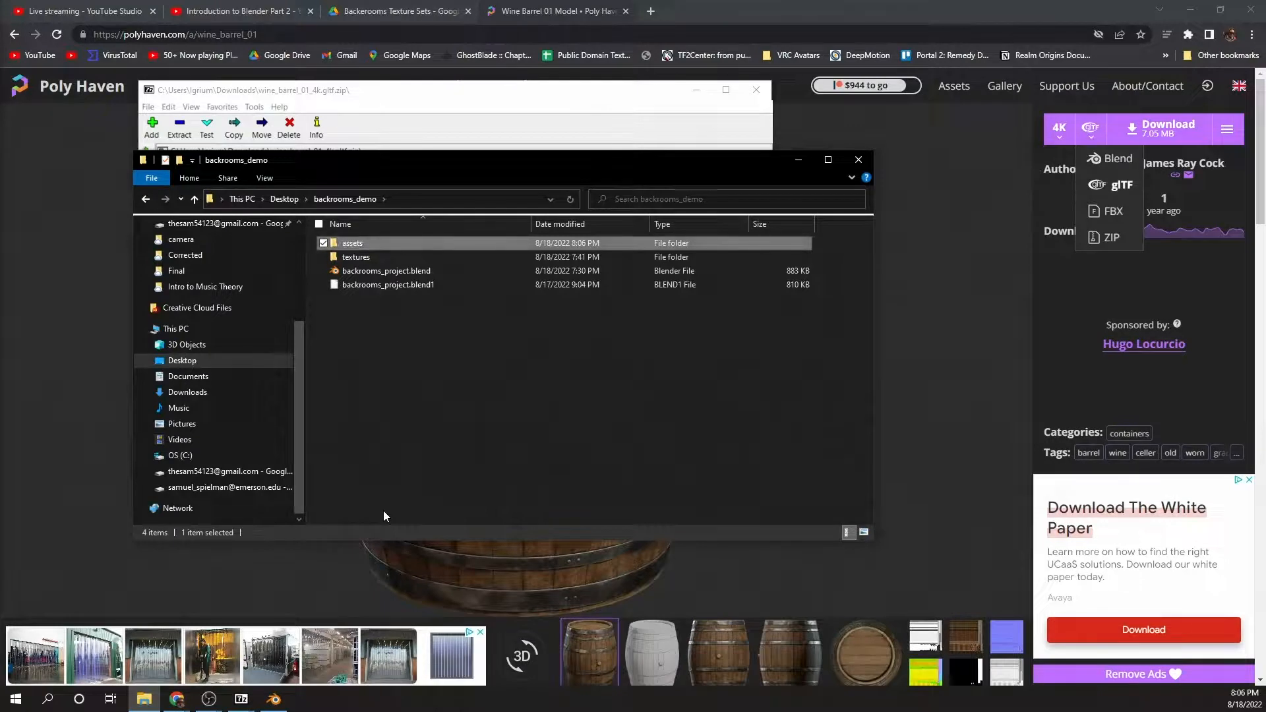
Create a subfolder named wine_barrel_01 inside the assets folder and open it.
key("Return")
right_click(405, 320)
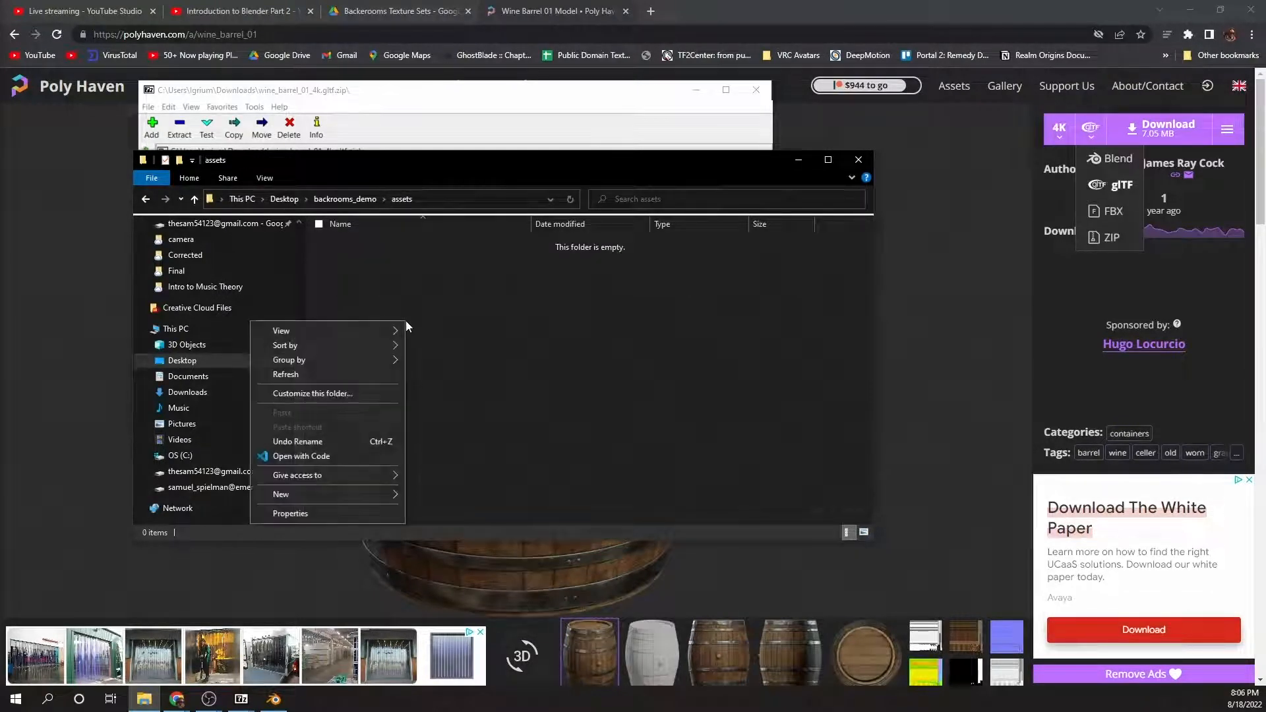
mouse_move(390, 491)
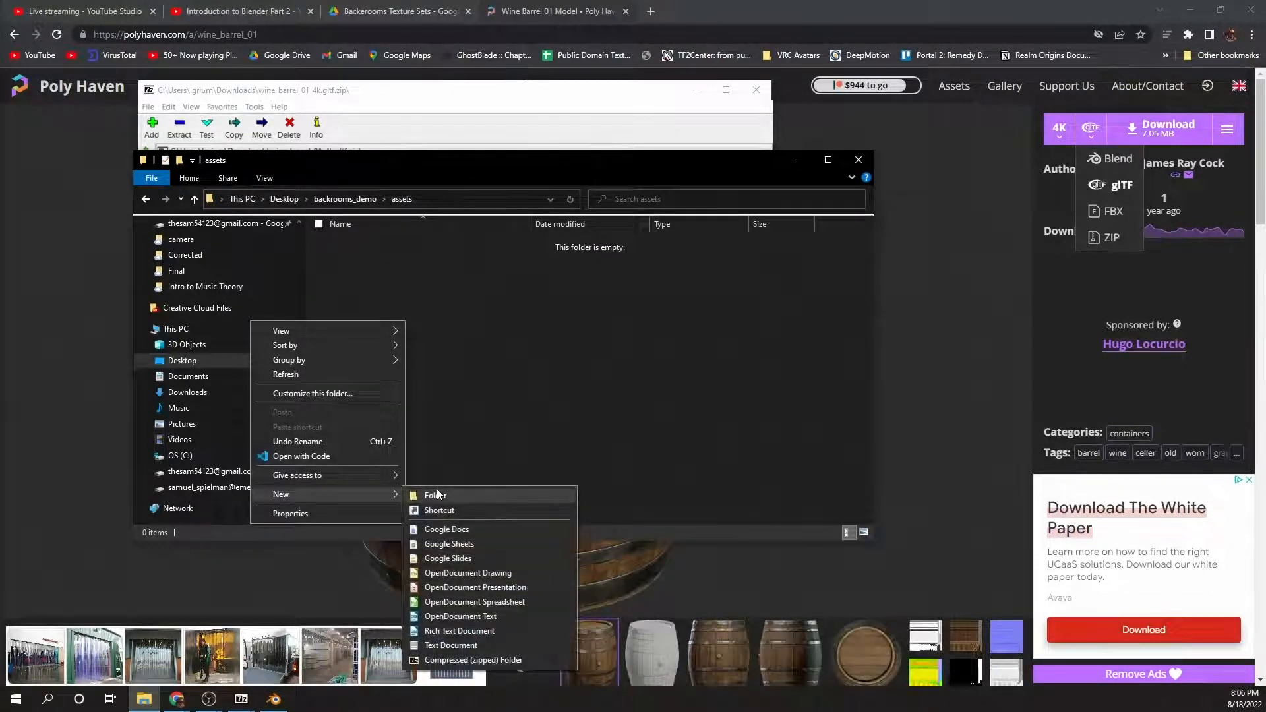
left_click(439, 496)
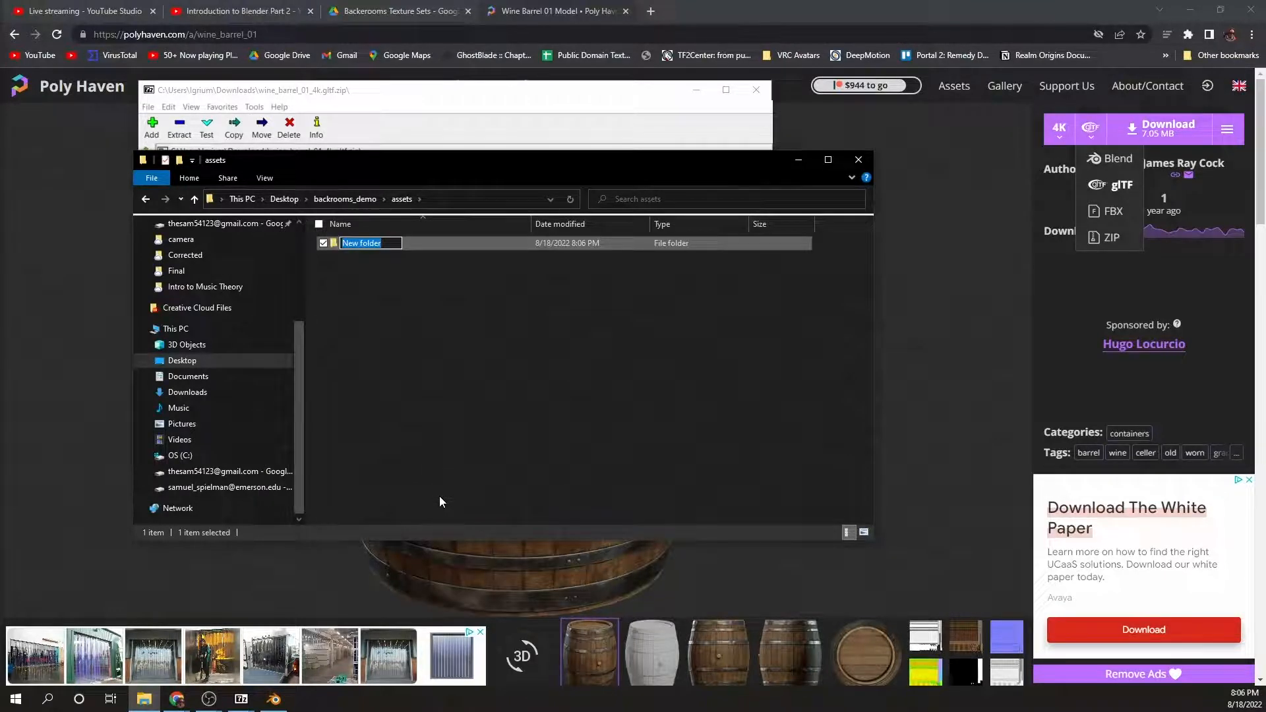
type("wine_barrel_01")
key("Return")
key("Return")
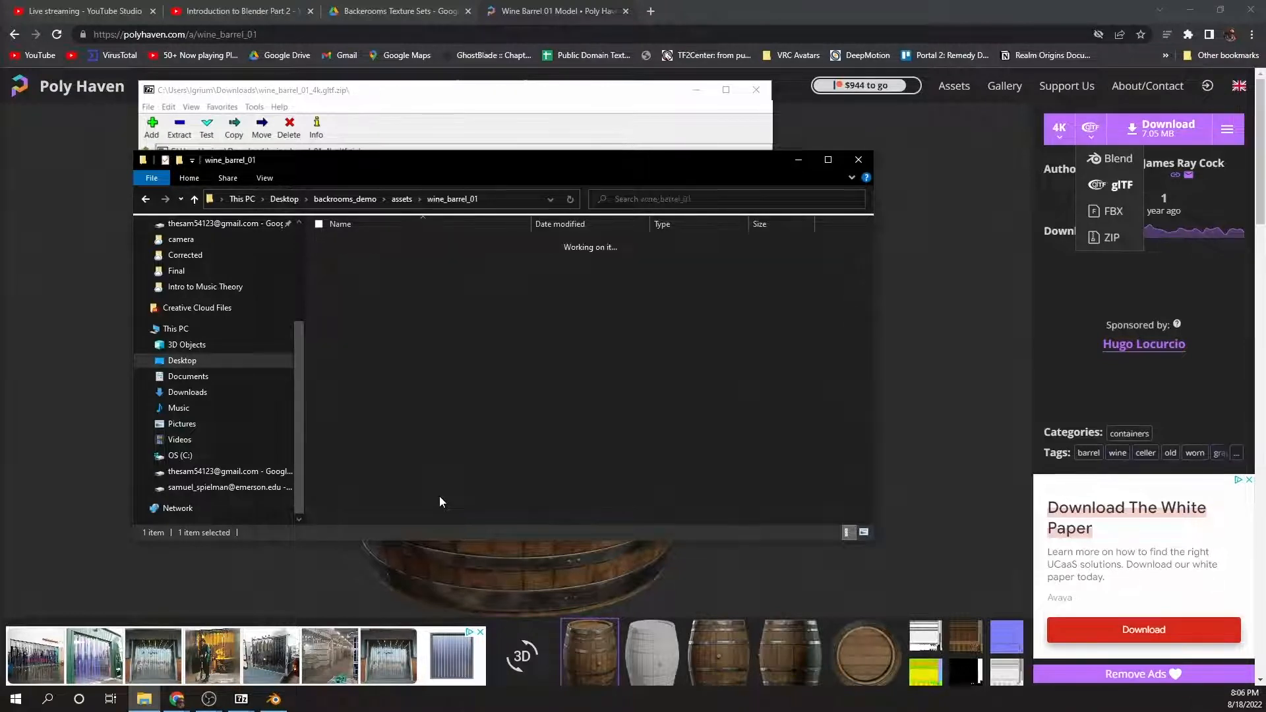
Extract the archive's textures folder, wine_barrel_01_4k.gltf and wine_barrel_01.bin into the wine_barrel_01 folder.
left_click(390, 90)
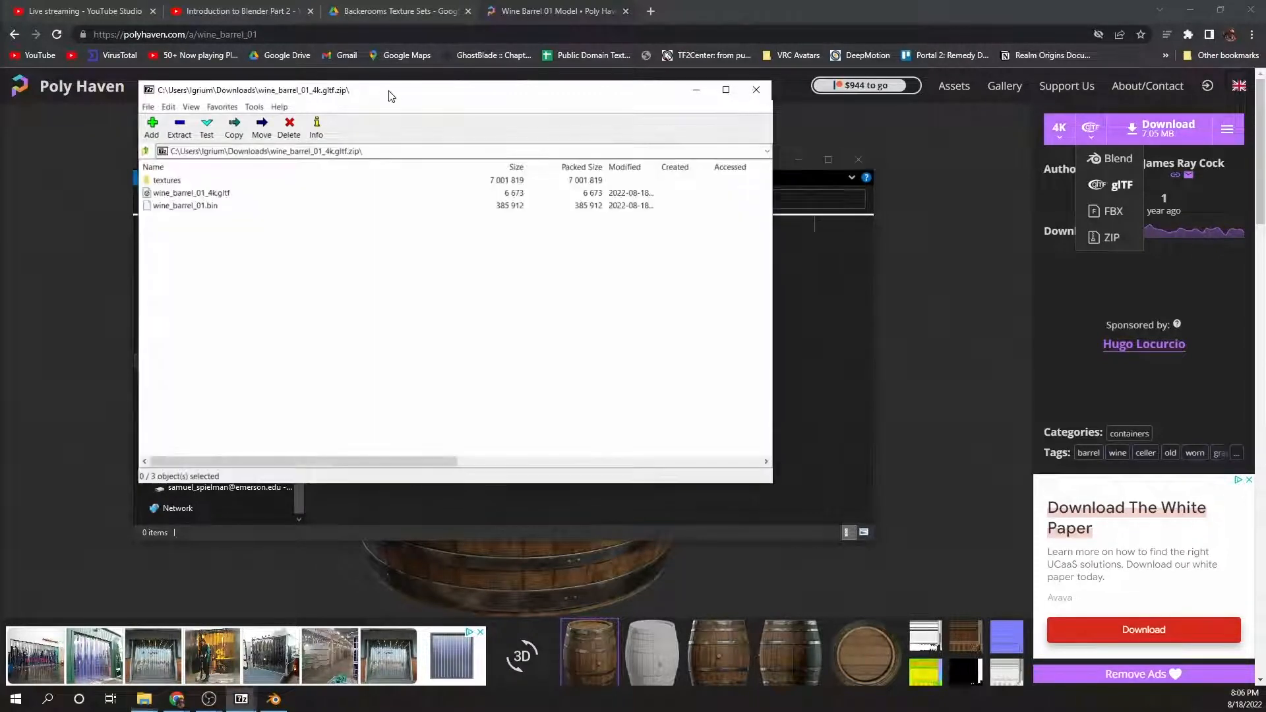
left_click(192, 206)
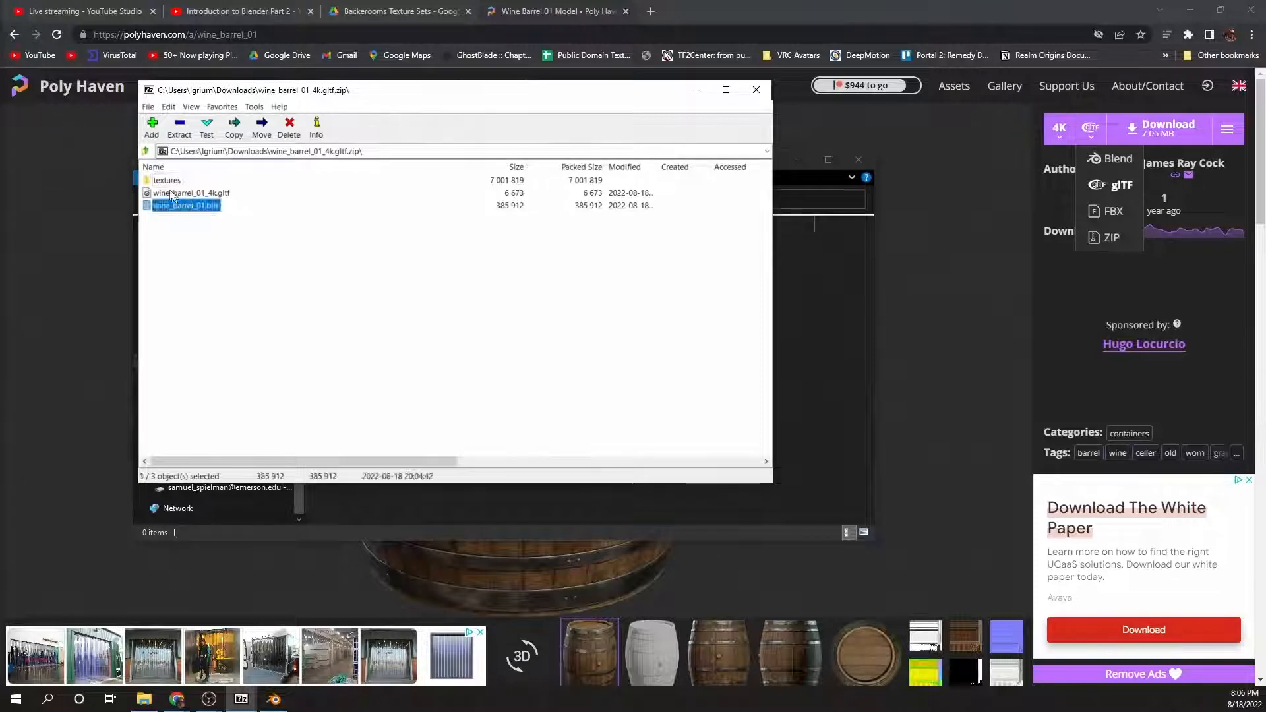
key("ctrl+a")
left_click_drag(166, 191, 818, 347)
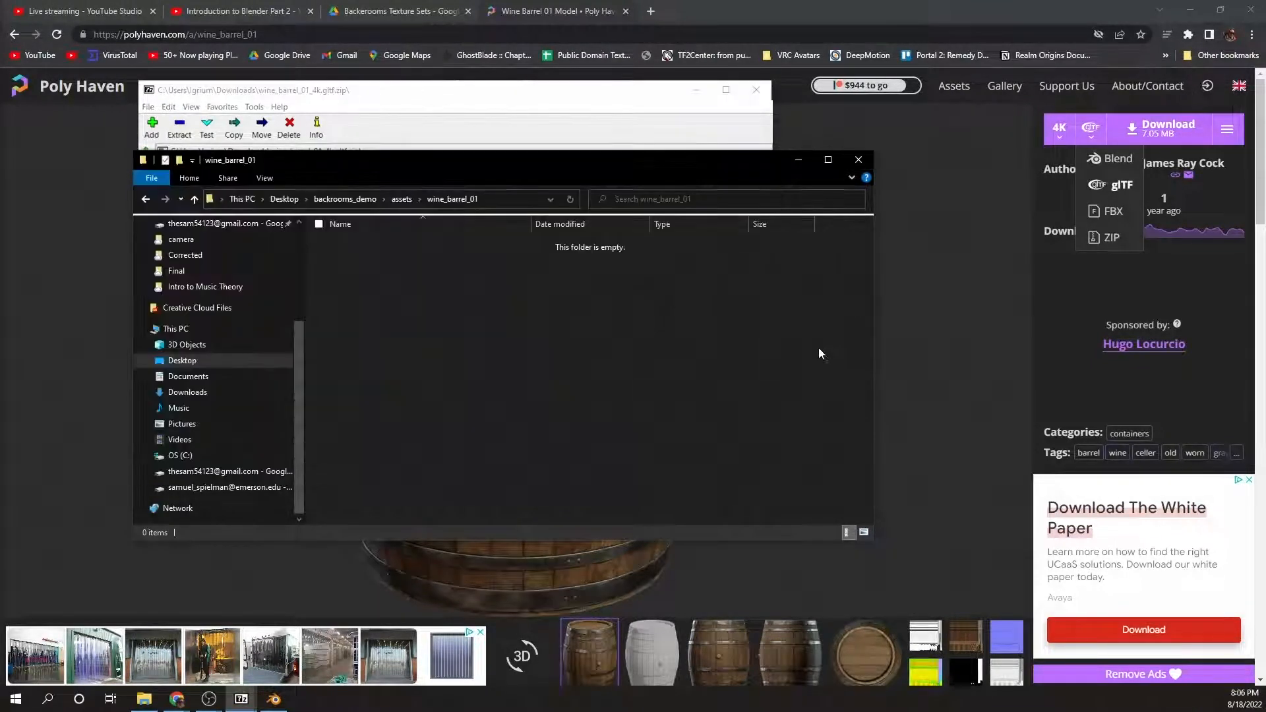
left_click(777, 350)
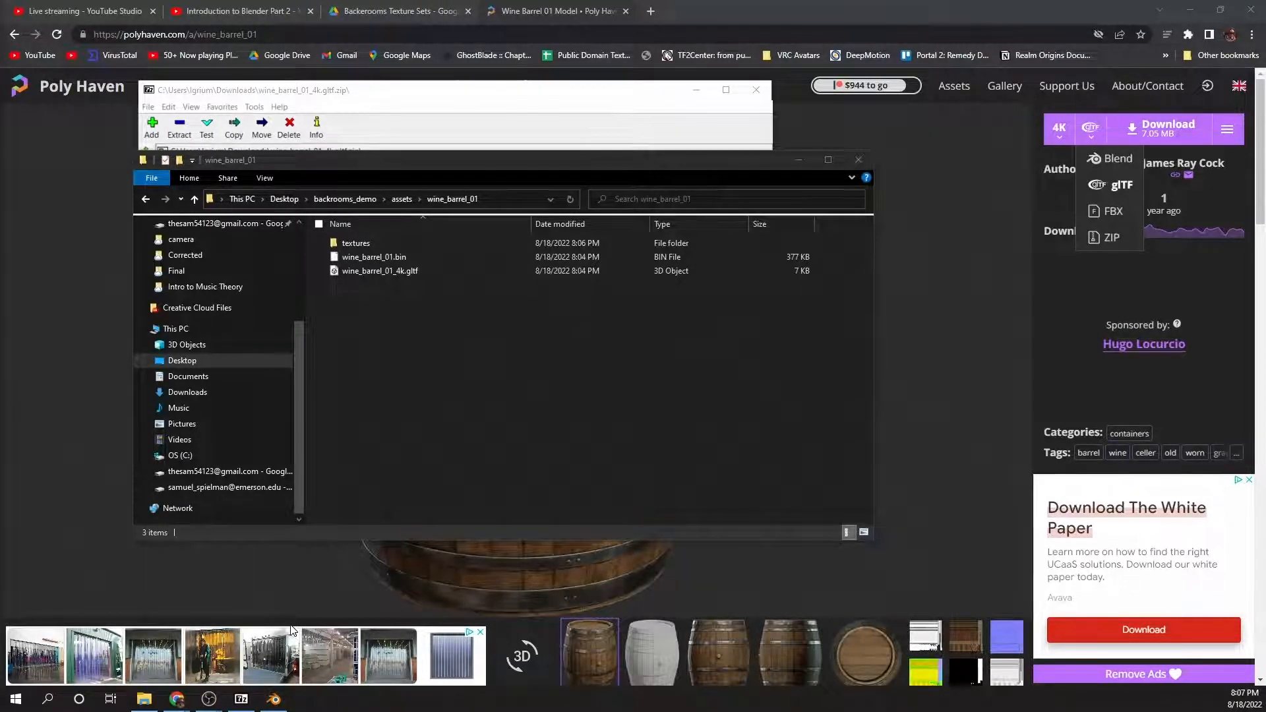
Switch to Blender, place the 3D cursor on the floor in the opening between the walls, and return to the Select Box tool.
left_click(286, 706)
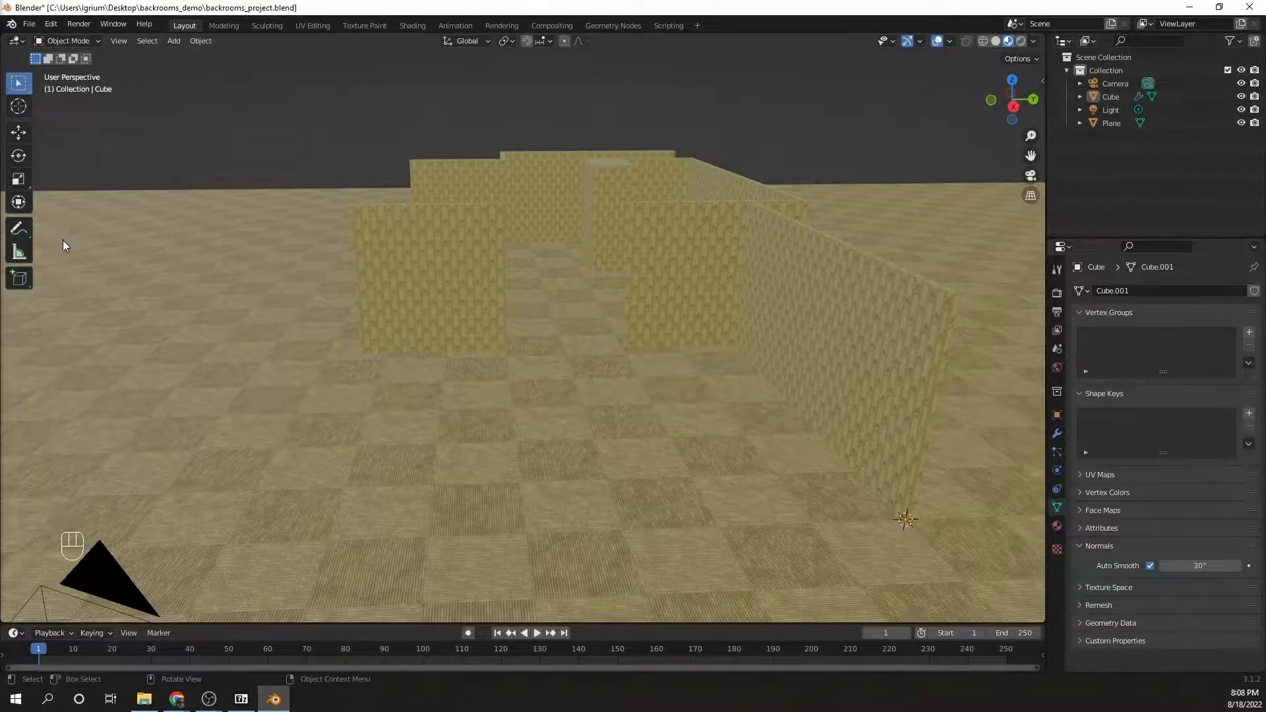
left_click(18, 107)
middle_click_drag(405, 257, 497, 279)
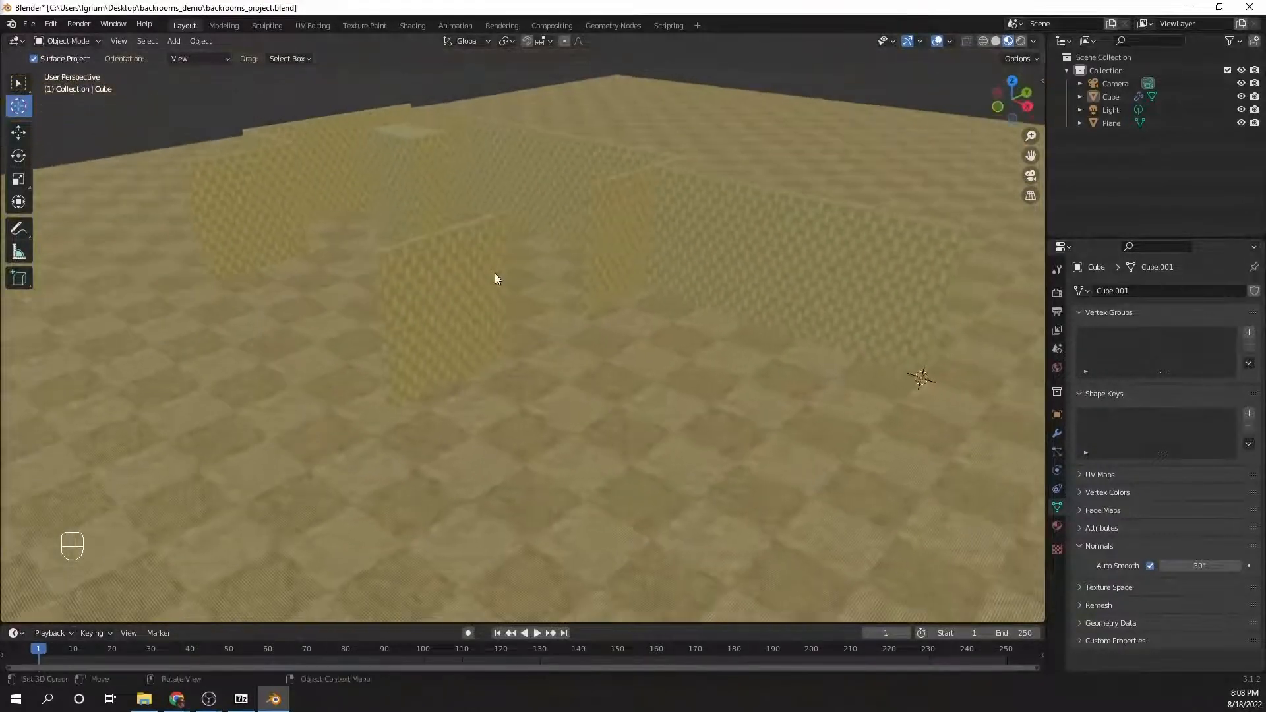
left_click(650, 305)
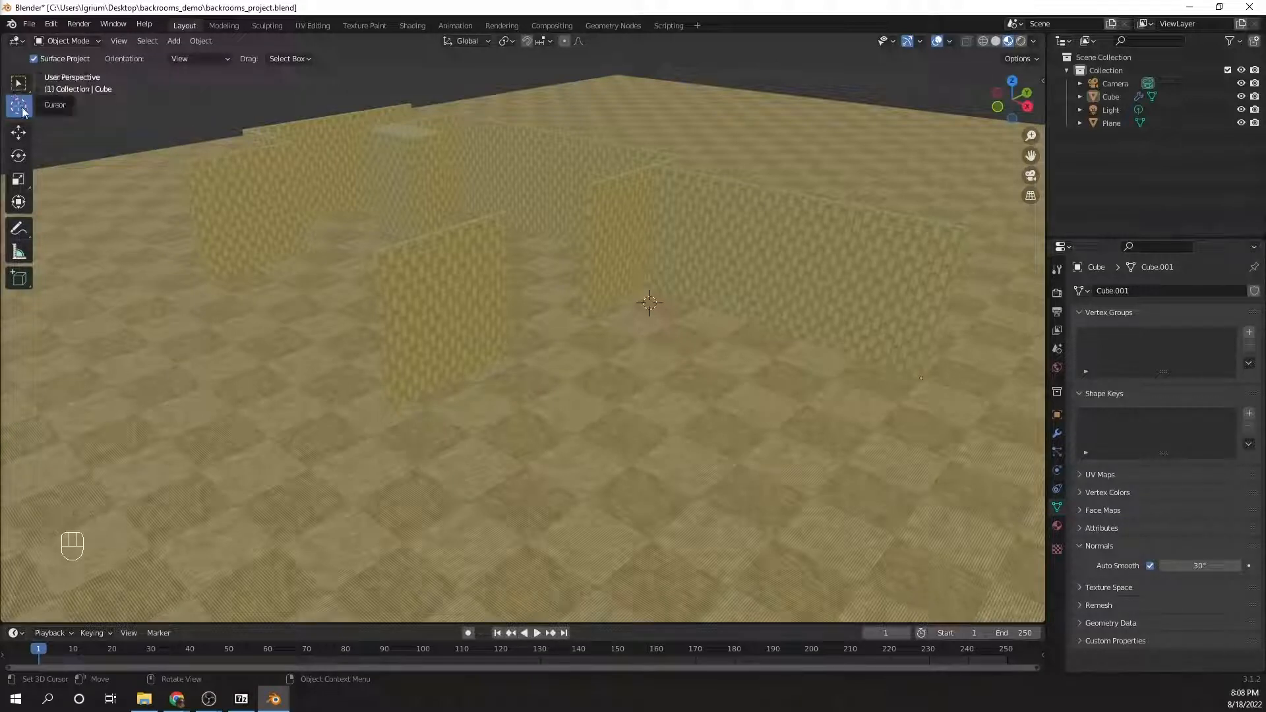
left_click(20, 85)
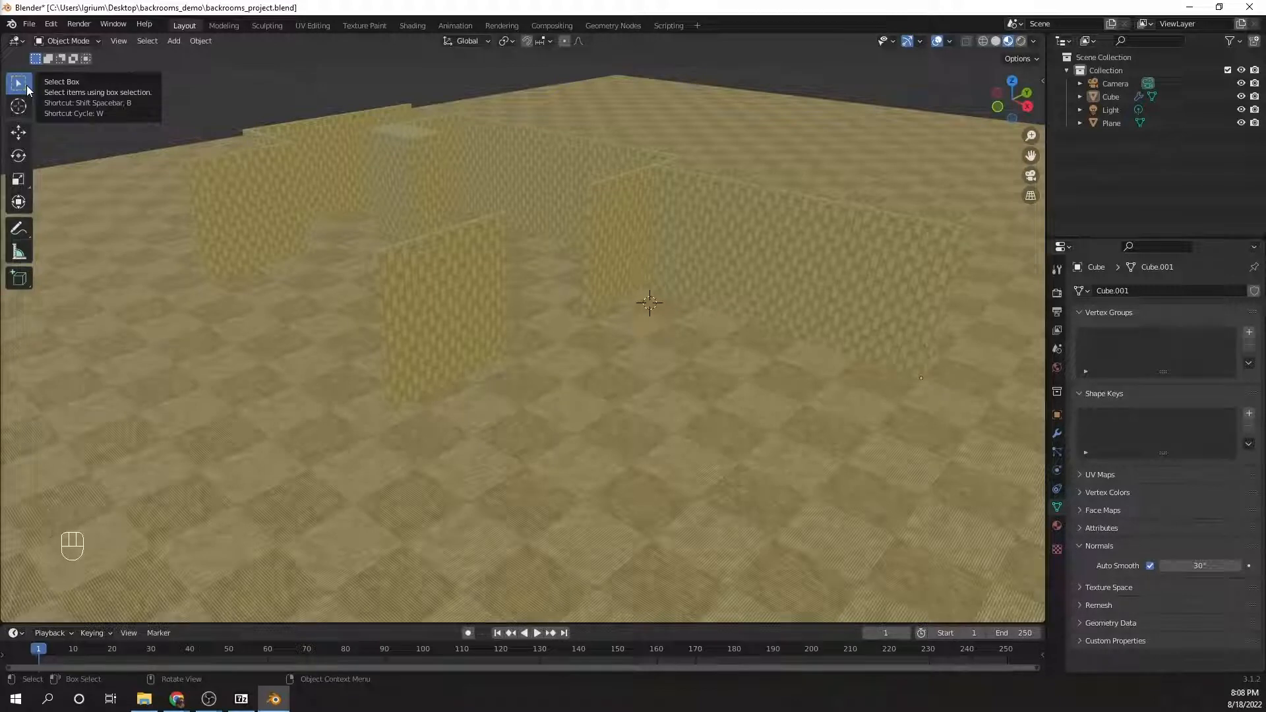
Import wine_barrel_01_4k.gltf from assets/wine_barrel_01 as glTF 2.0 with Pack Images turned off.
left_click(30, 28)
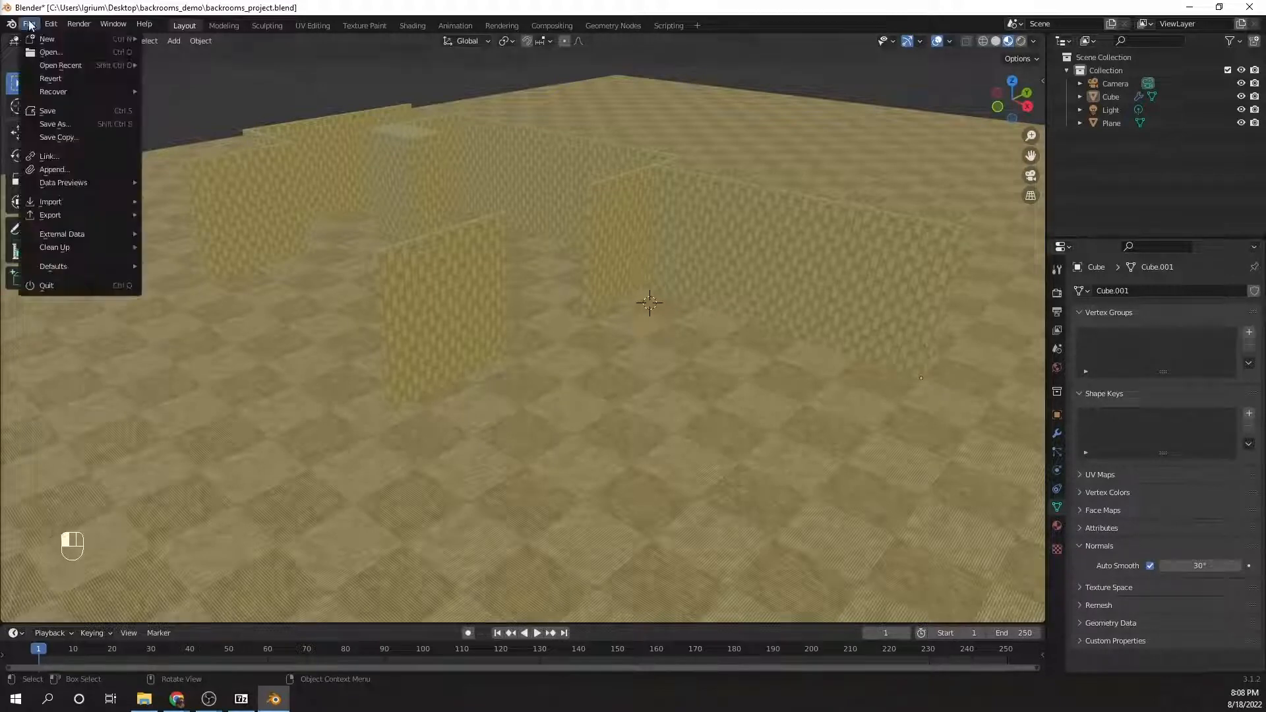
mouse_move(76, 201)
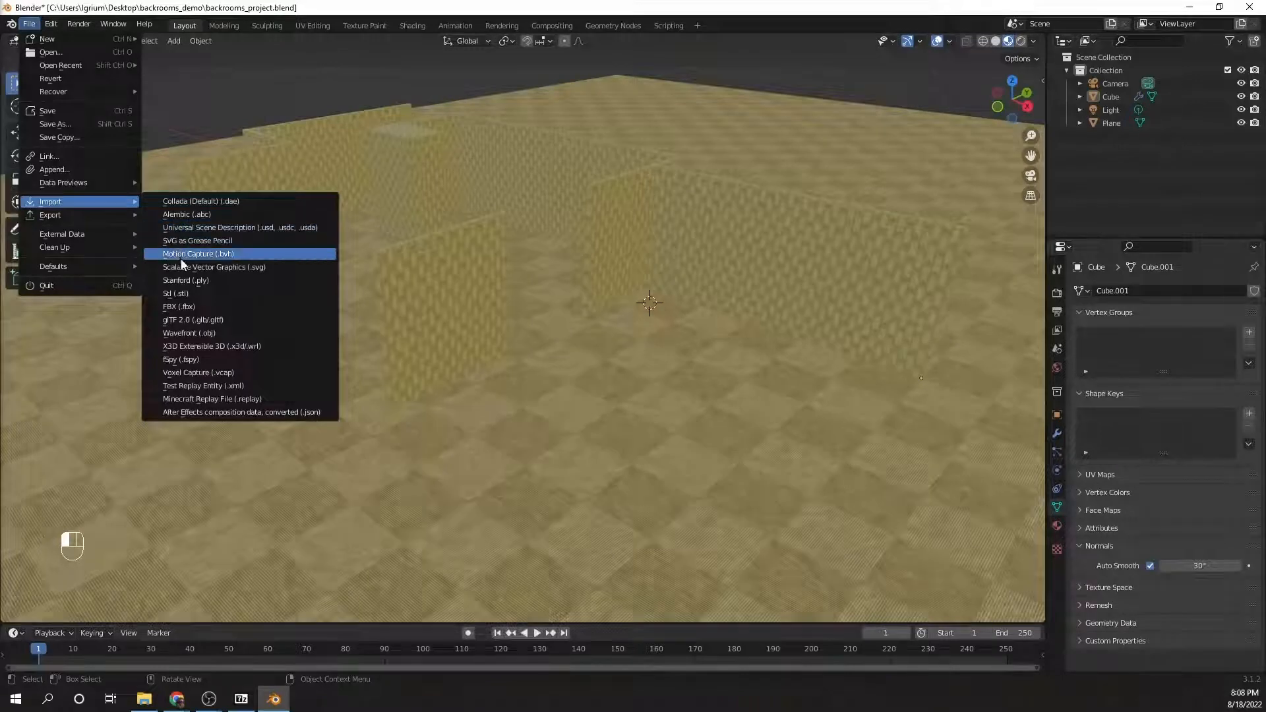
left_click(203, 321)
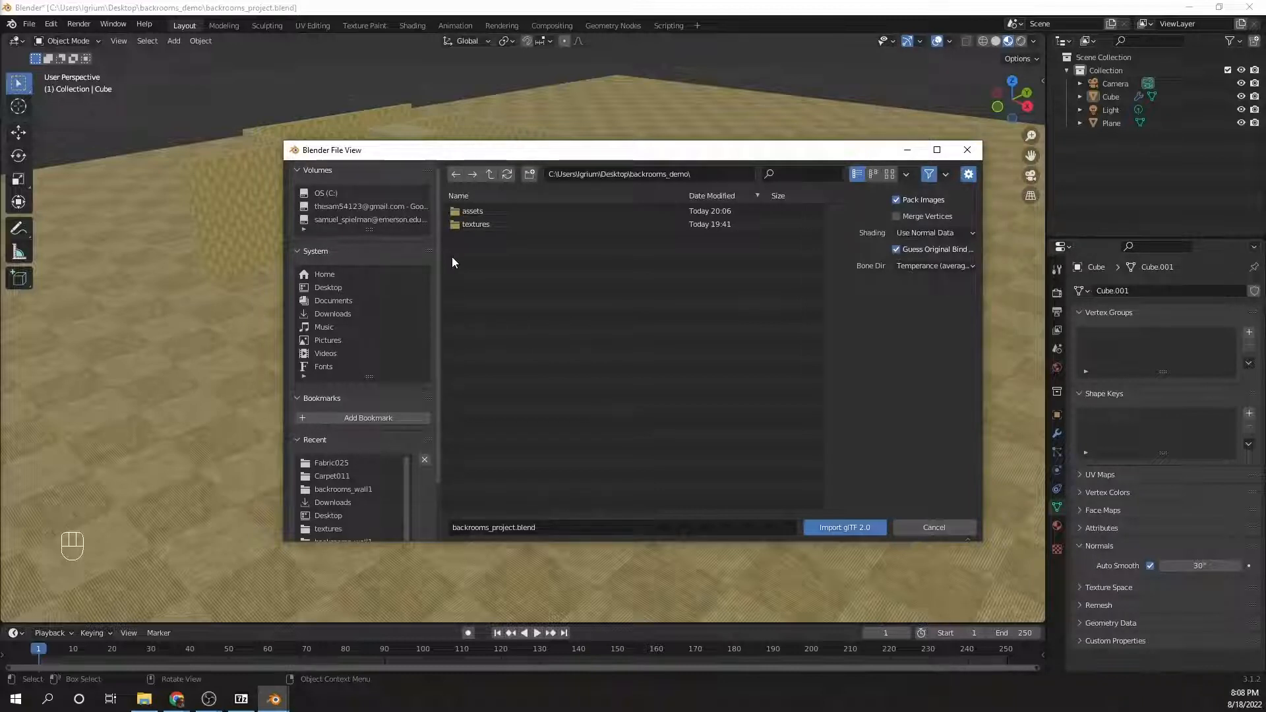
double_click(485, 211)
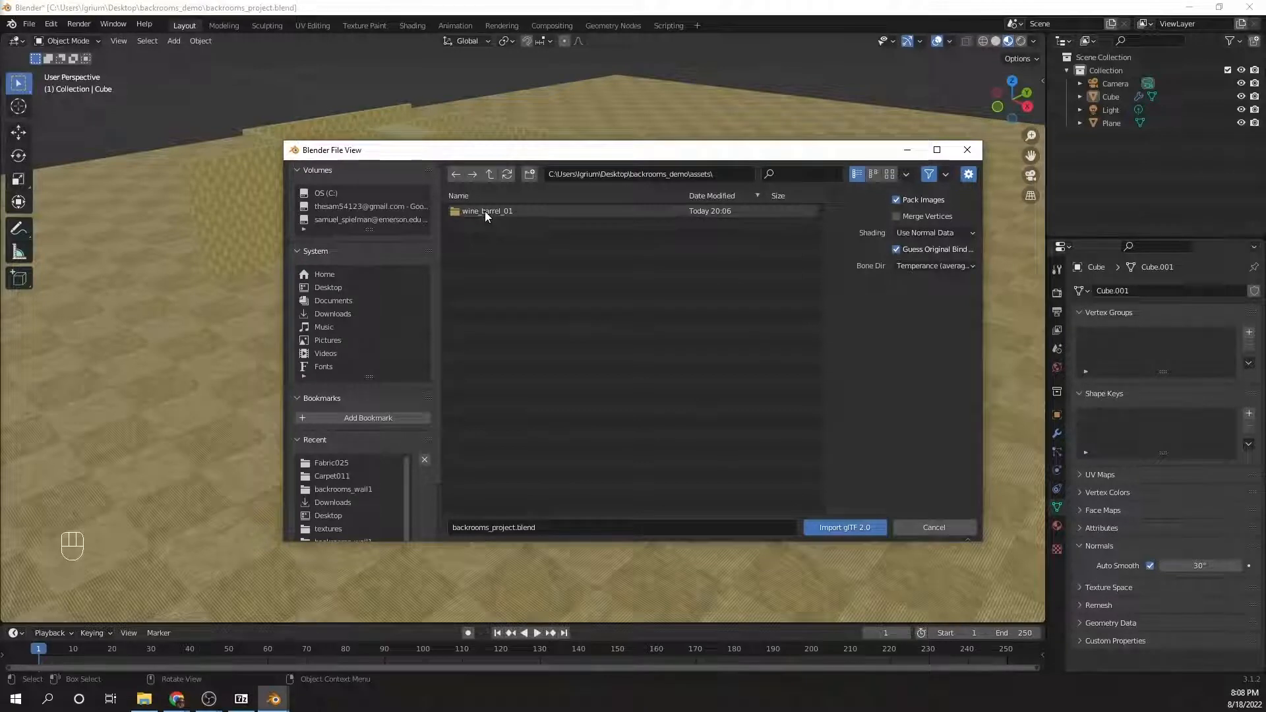
double_click(484, 211)
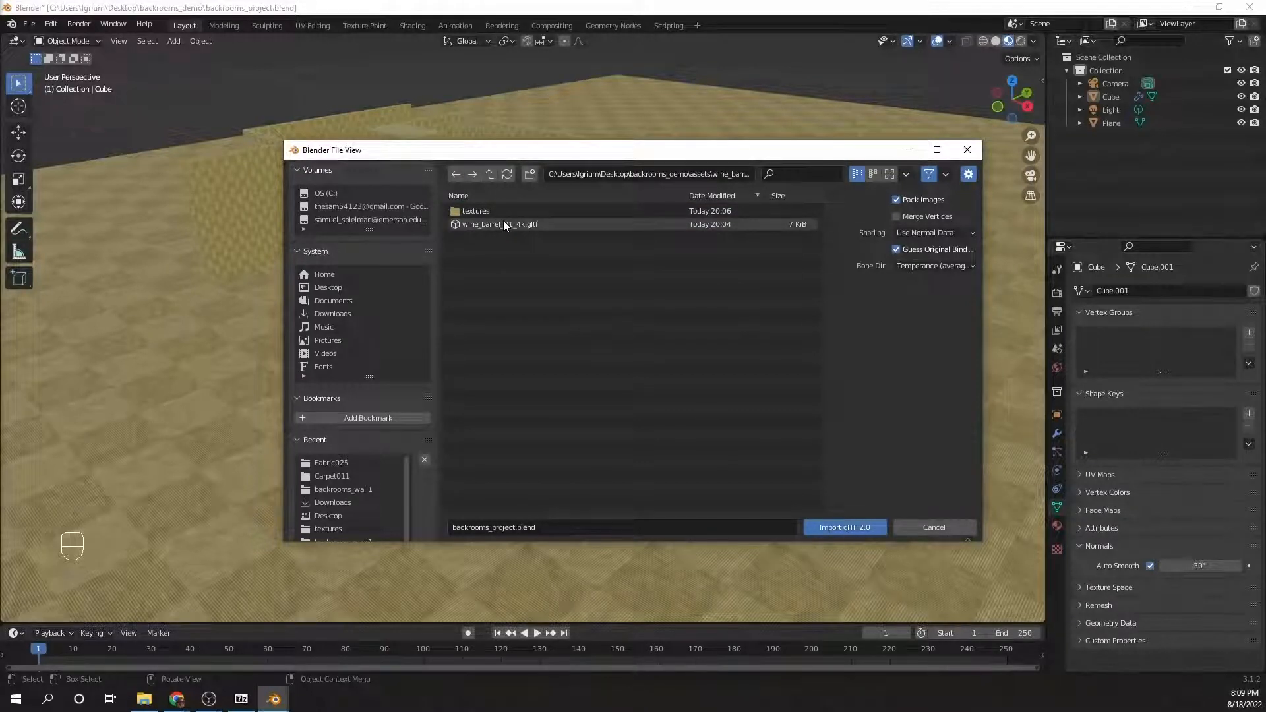
left_click(505, 225)
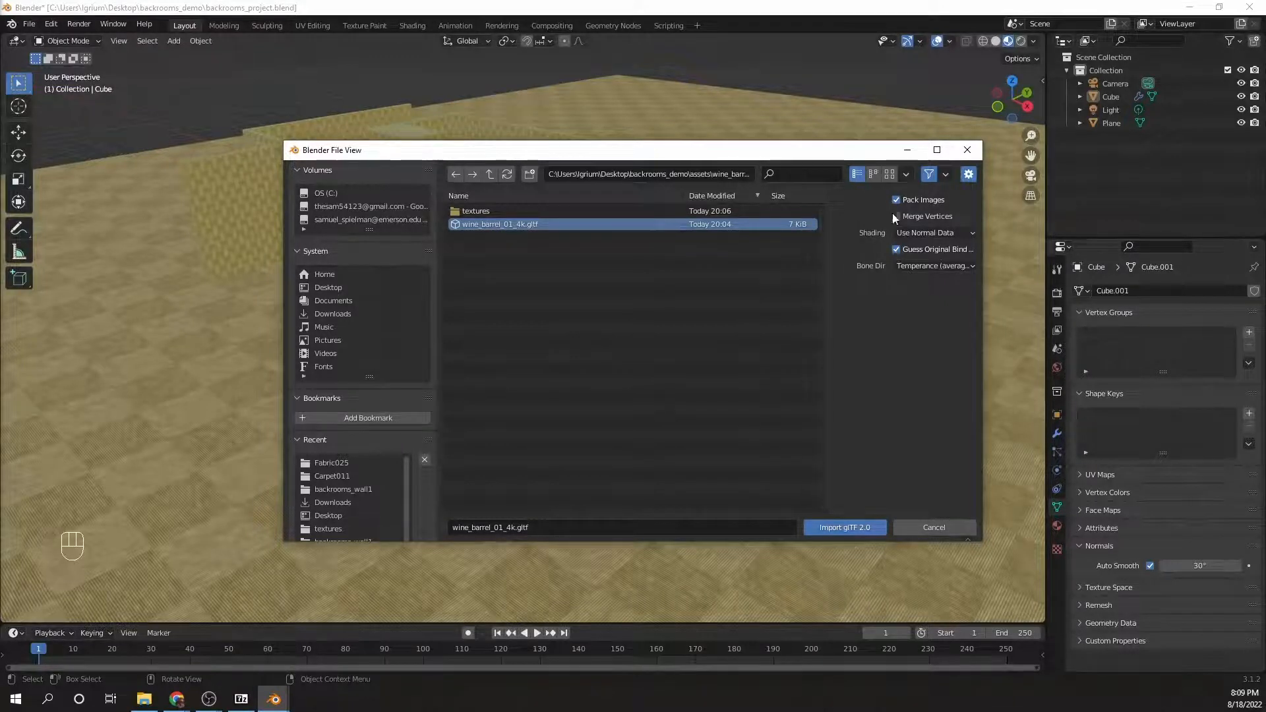
left_click(923, 200)
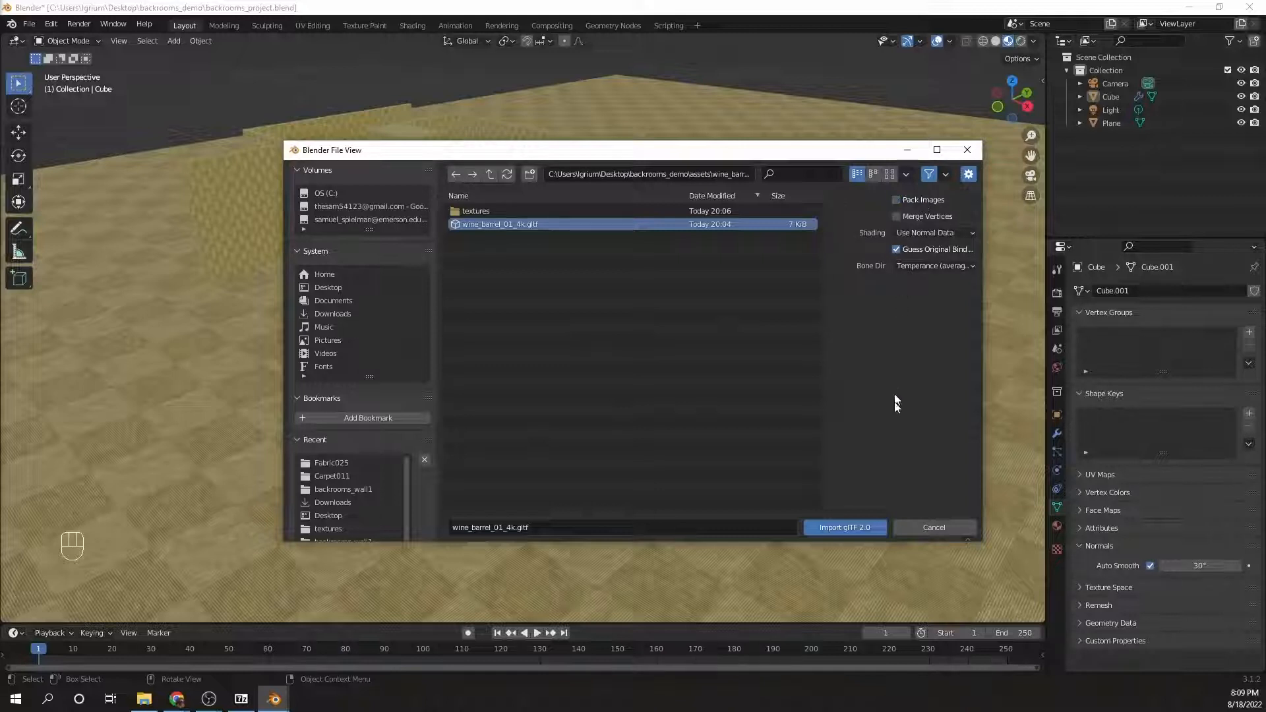
left_click(871, 528)
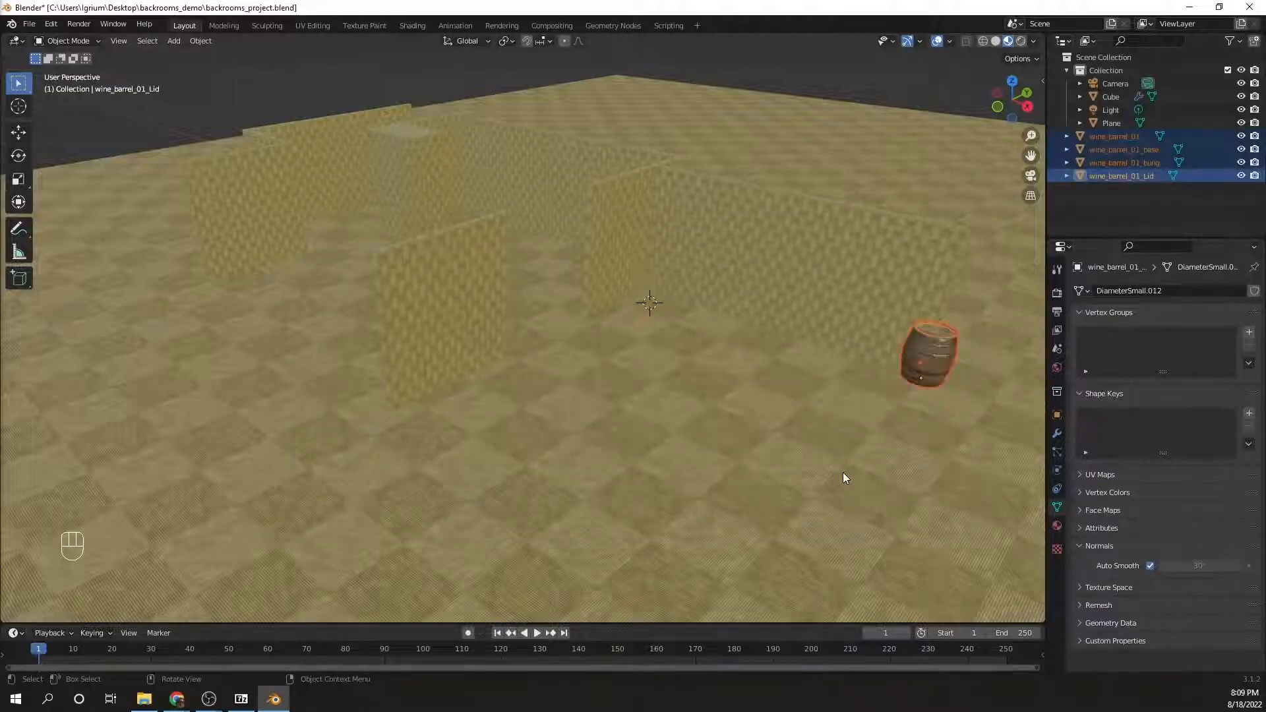
Move the imported wine barrel across the floor to the 3D cursor between the walls, with its height locked.
scroll(867, 462, "down", 4)
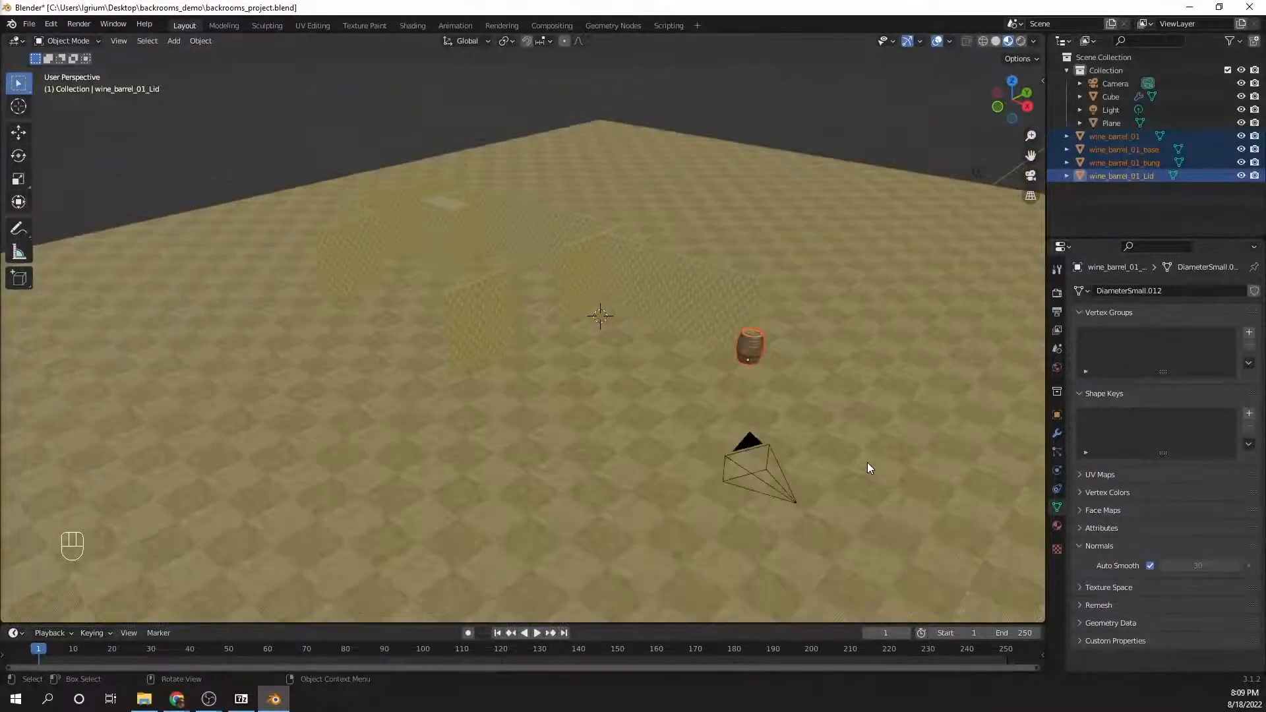
mouse_move(868, 462)
middle_mouse_down()
mouse_move(875, 486)
mouse_move(854, 457)
middle_mouse_up()
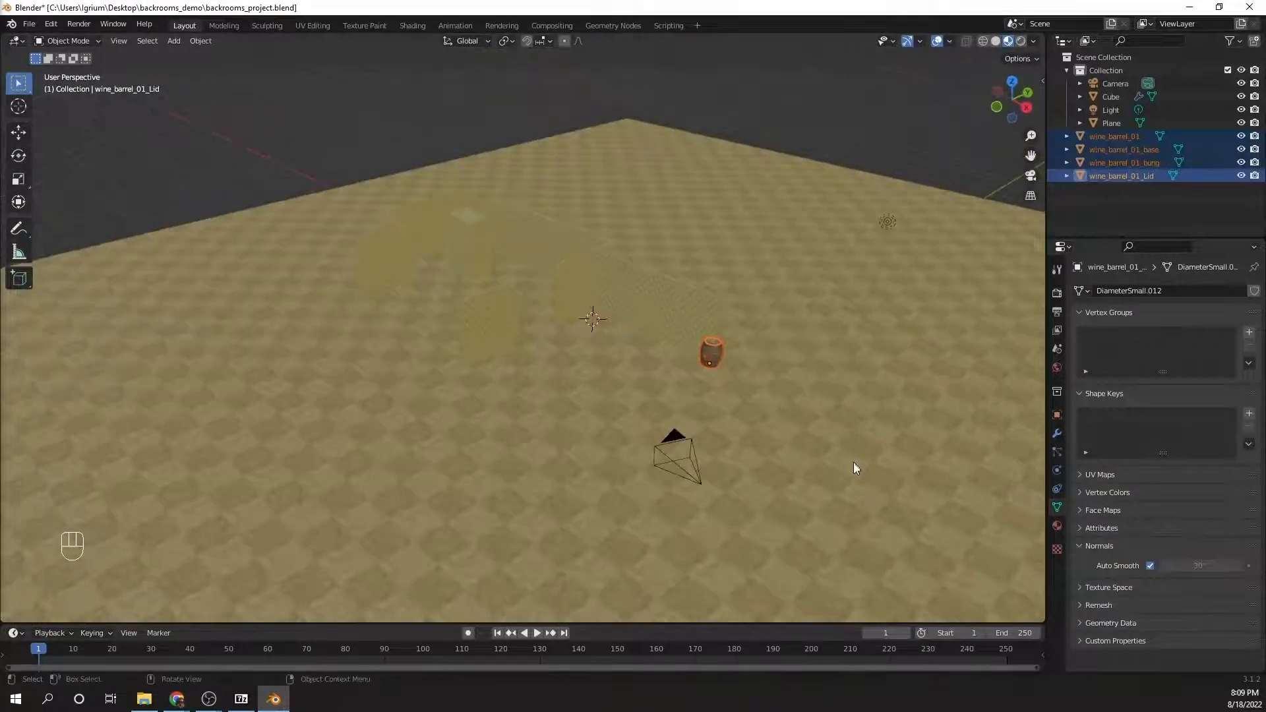
scroll(928, 455, "up", 3)
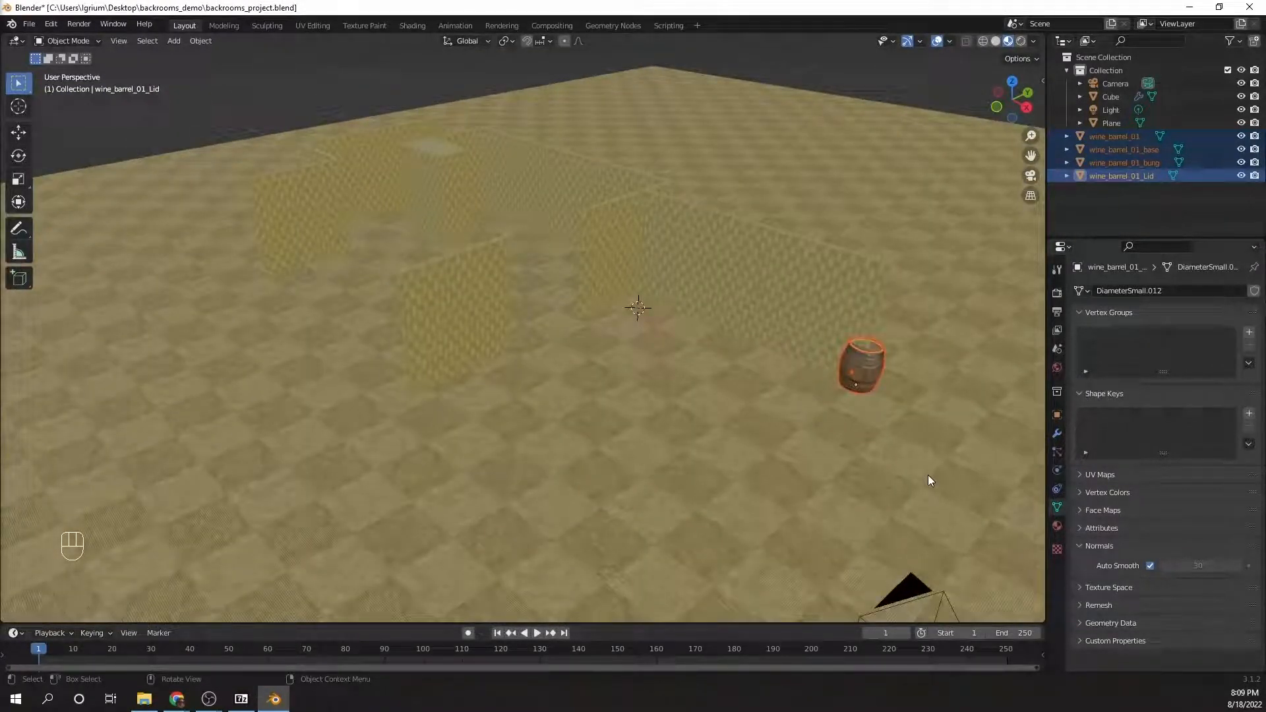
key("g")
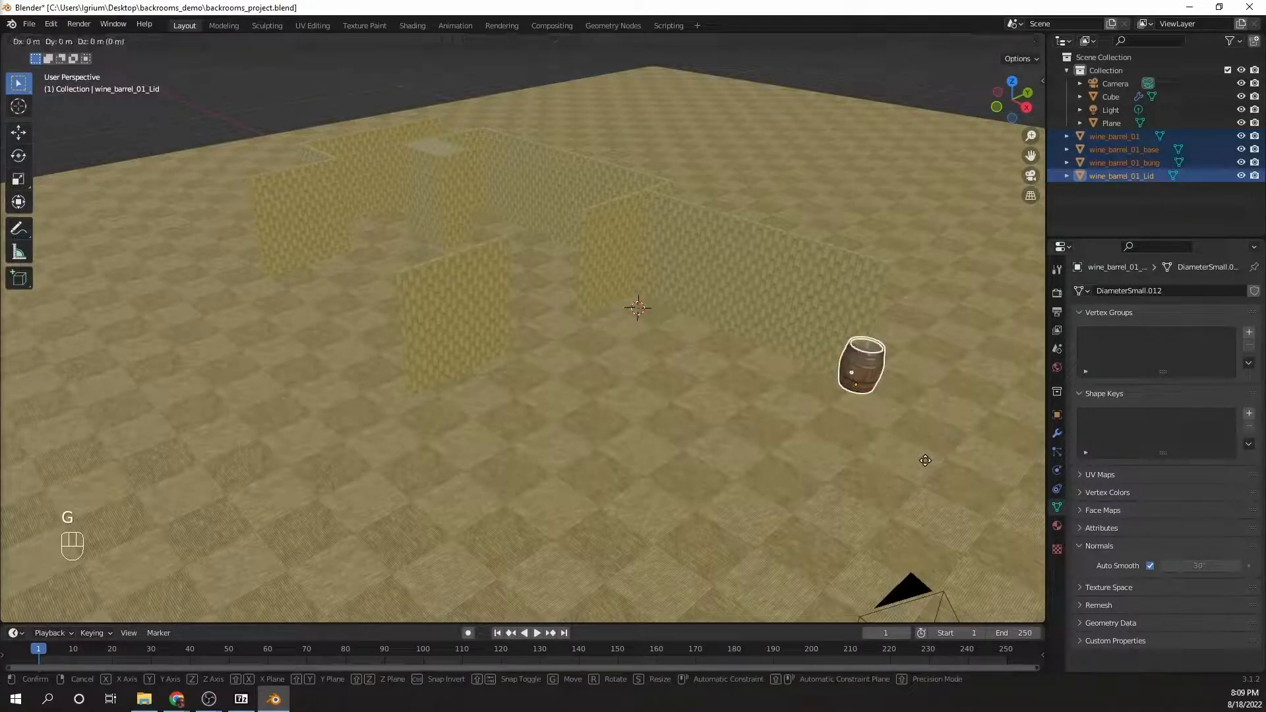
key("shift+z")
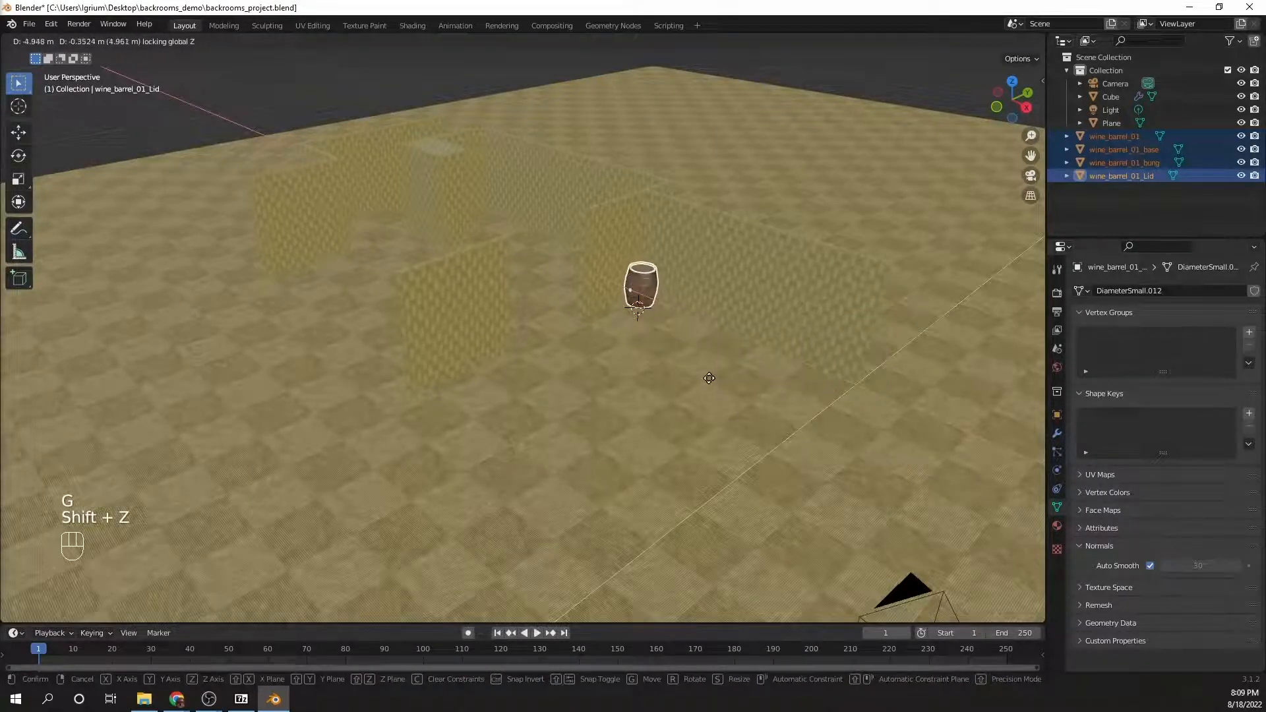
left_click(704, 390)
Examine the placed barrel up close from several angles, with only its main body wine_barrel_01 selected.
key("KP_Decimal")
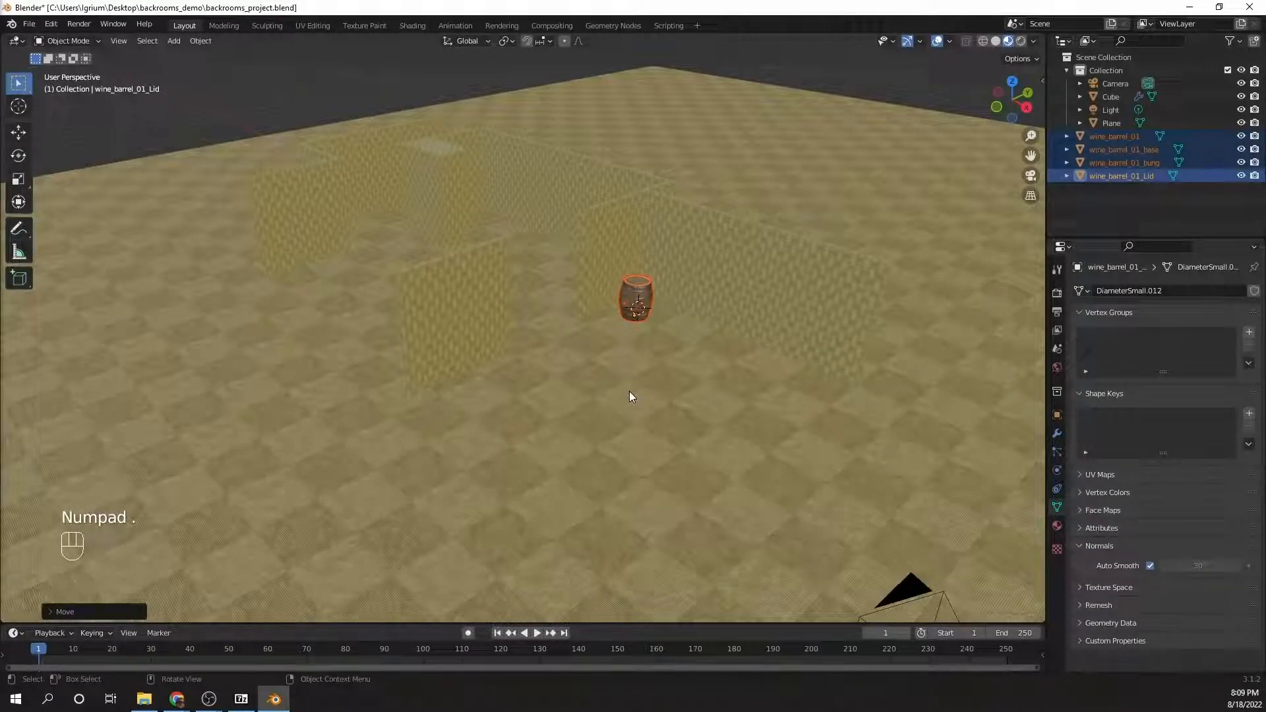
scroll(669, 316, "up", 6)
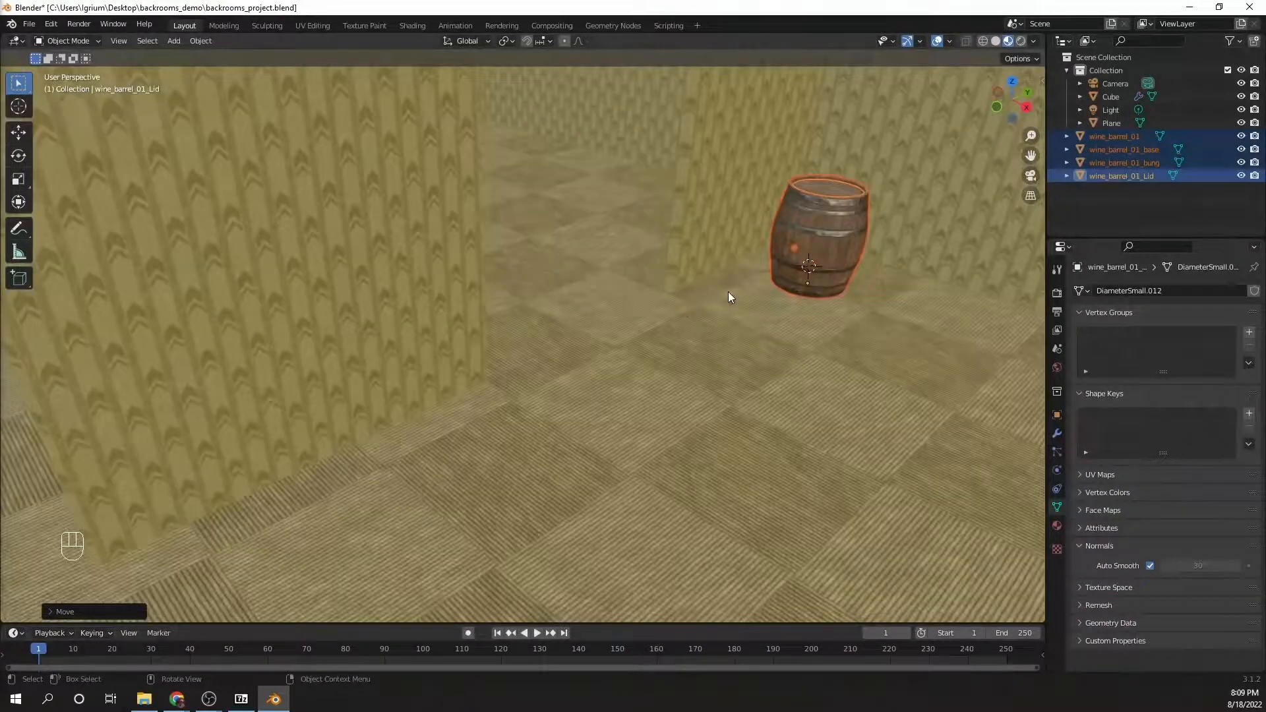
middle_click_drag(728, 291, 390, 435, "shift")
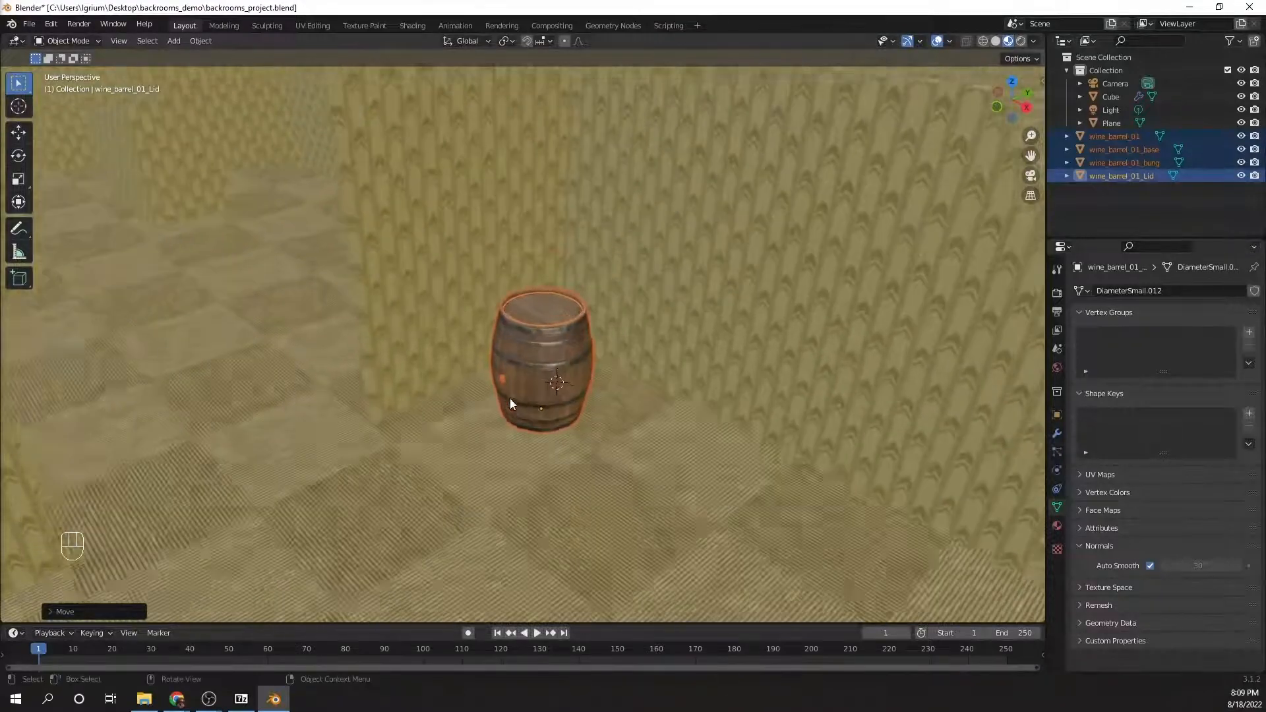
scroll(510, 401, "up", 5)
middle_click_drag(528, 409, 475, 383)
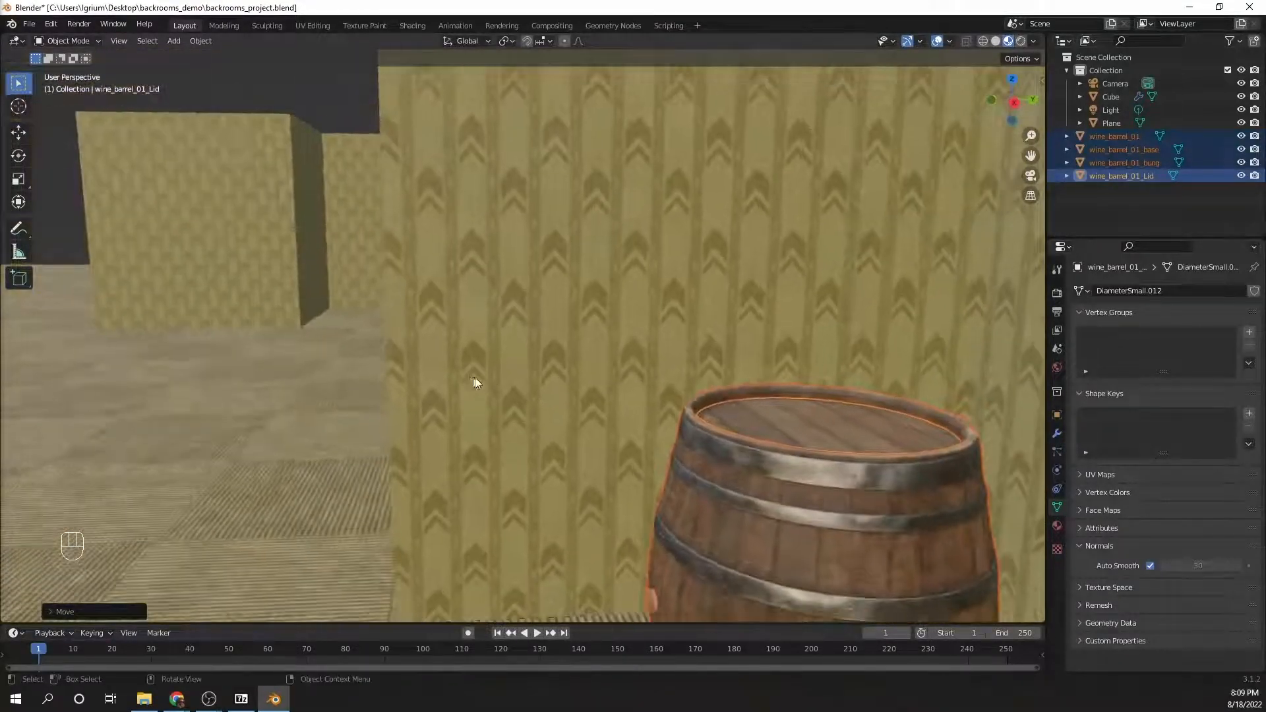
scroll(475, 382, "down", 5)
left_click(626, 435)
middle_click_drag(626, 435, 506, 273, "shift")
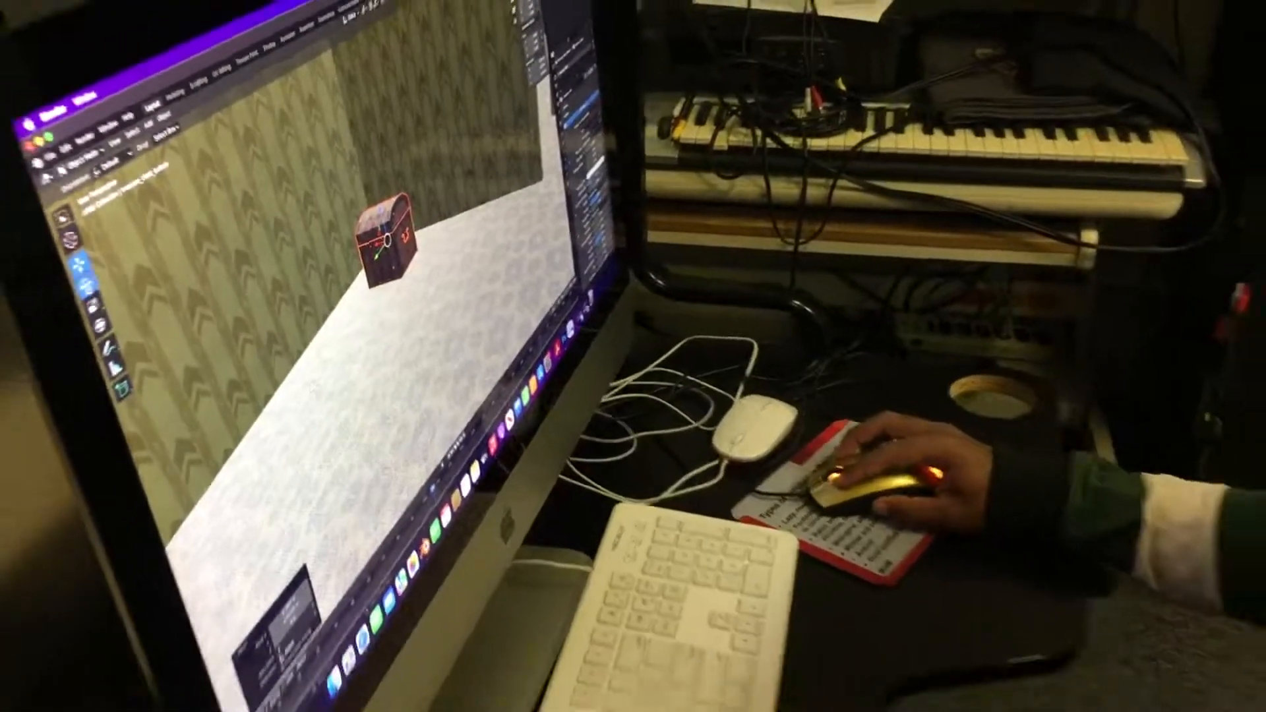
left_click(86, 285)
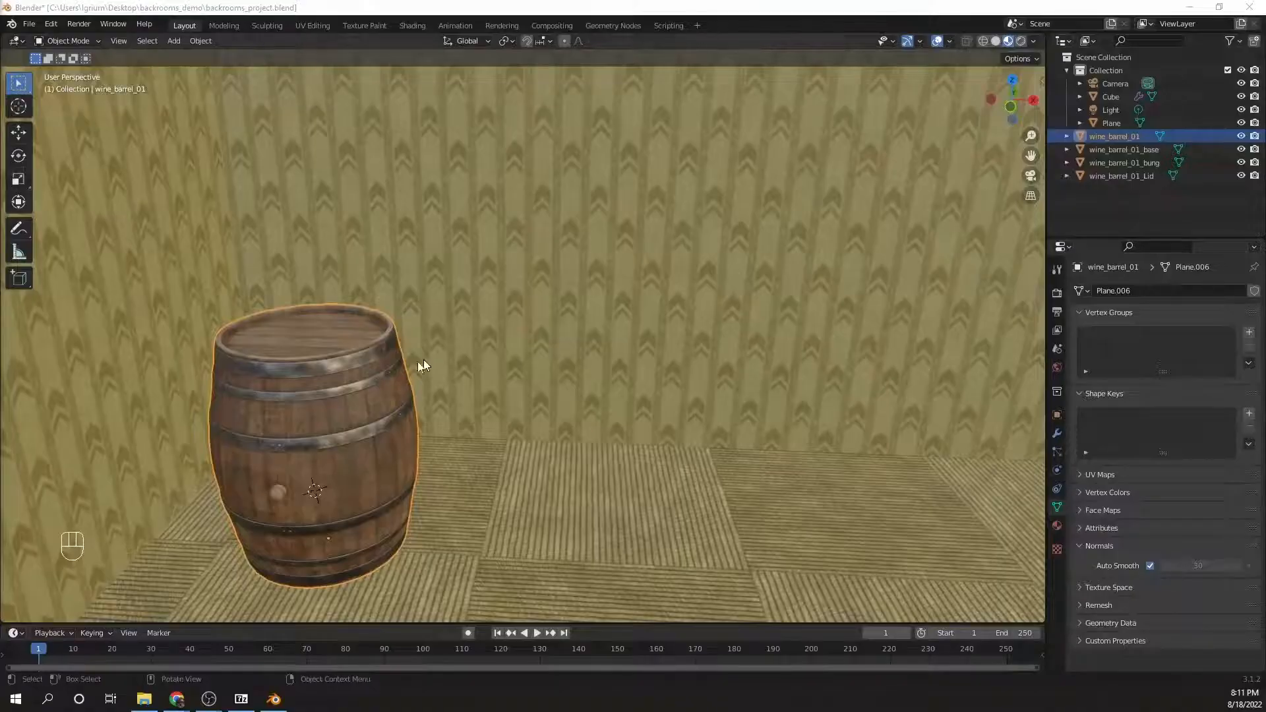
scroll(352, 402, "up", 2)
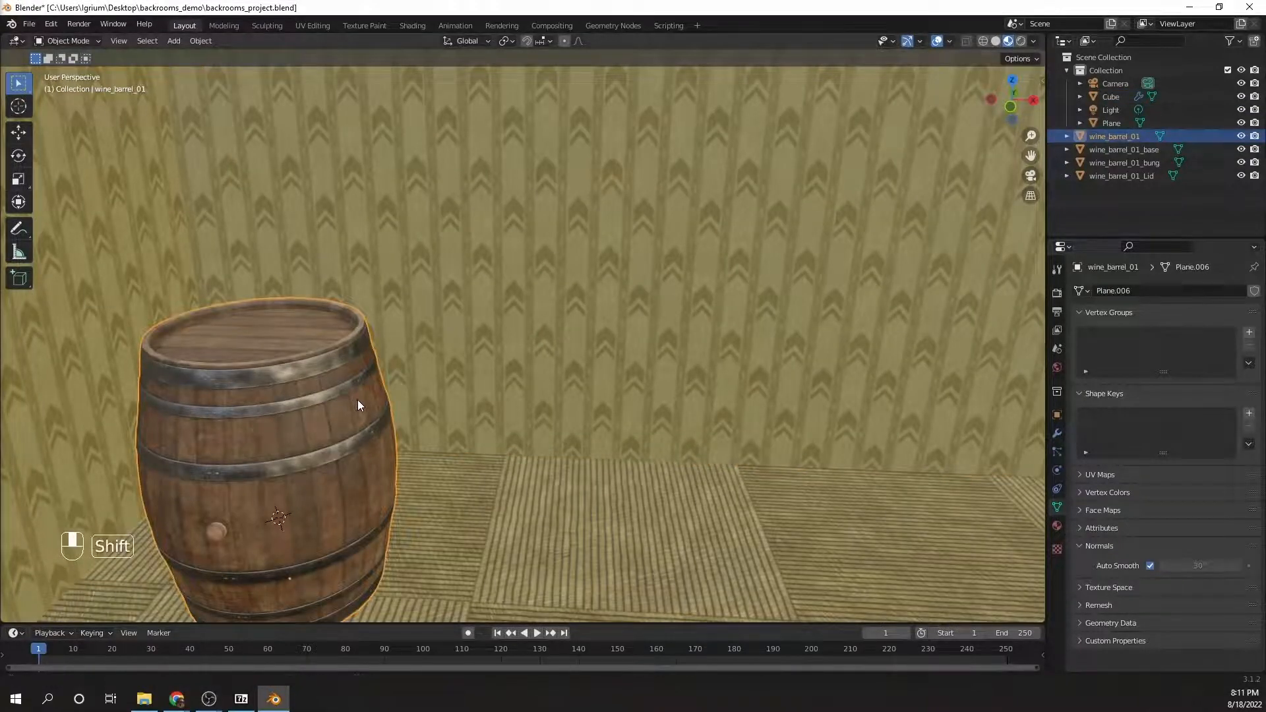
middle_click_drag(357, 399, 599, 349, "shift")
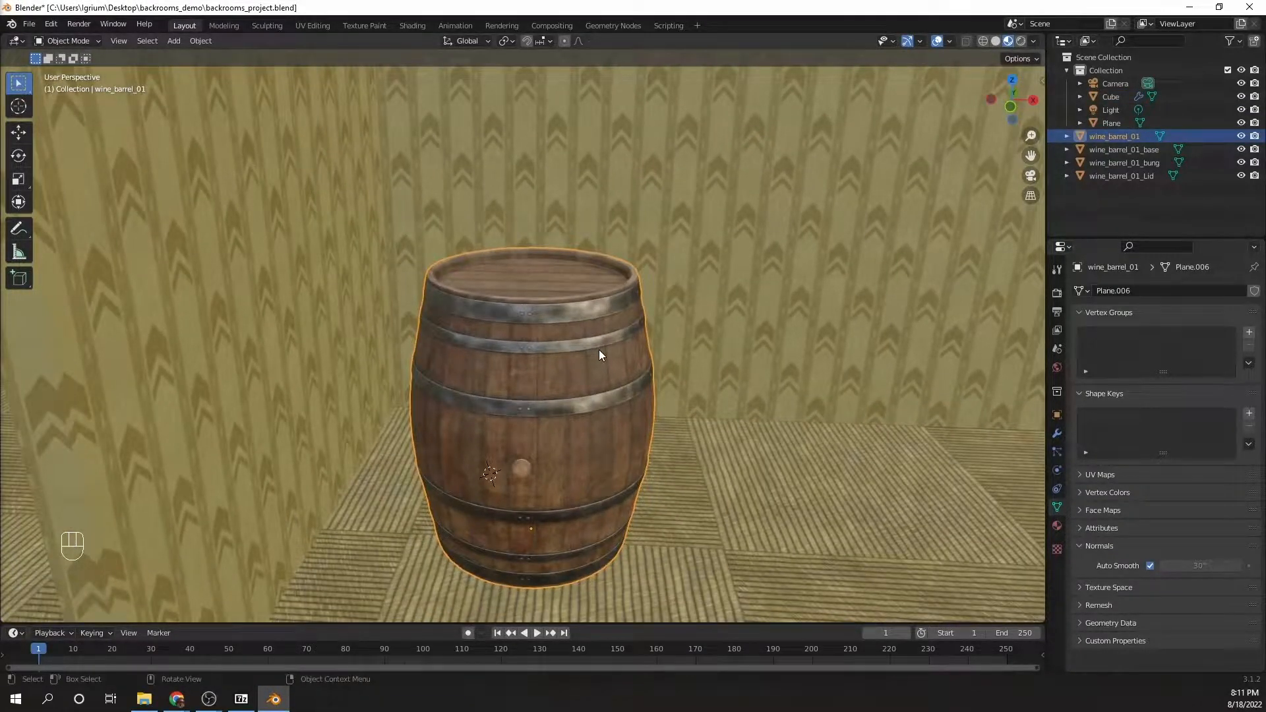
Examine the barrel body's mesh topology in Edit Mode by selecting faces and edges around the upper metal hoops, and return to Object Mode.
key("Tab")
scroll(599, 349, "up", 4)
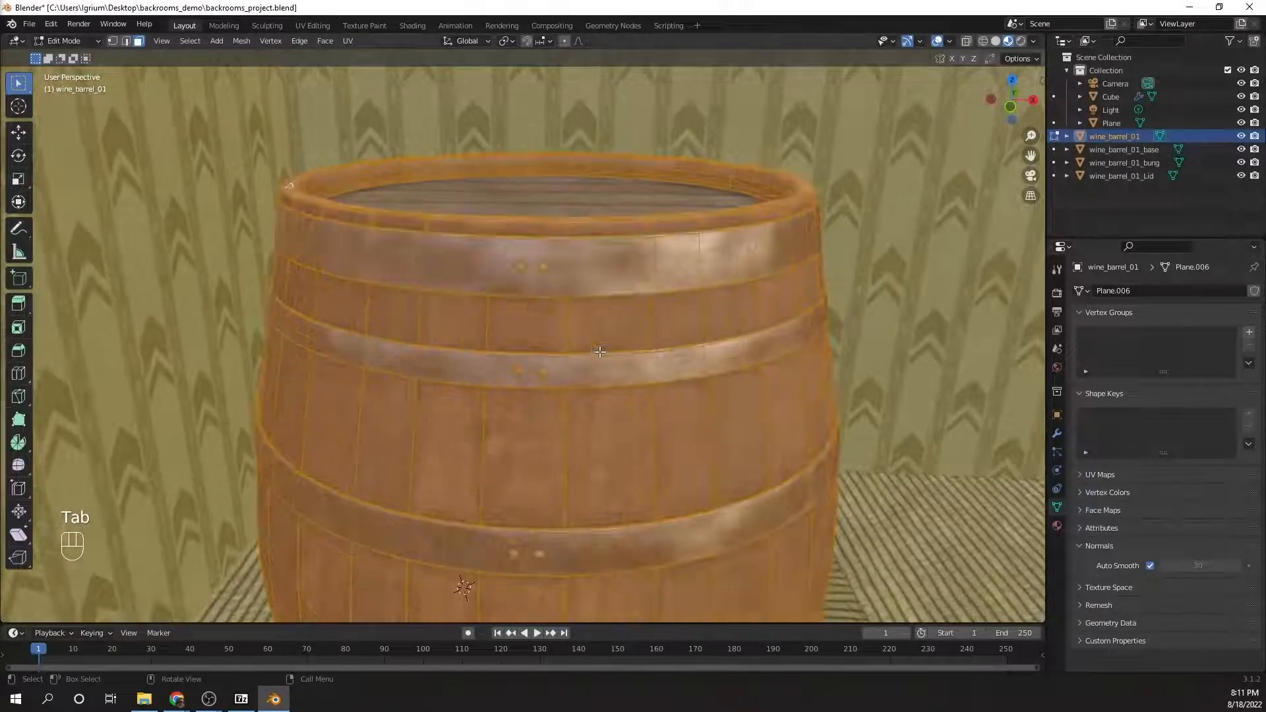
left_click(528, 318)
left_click(515, 273)
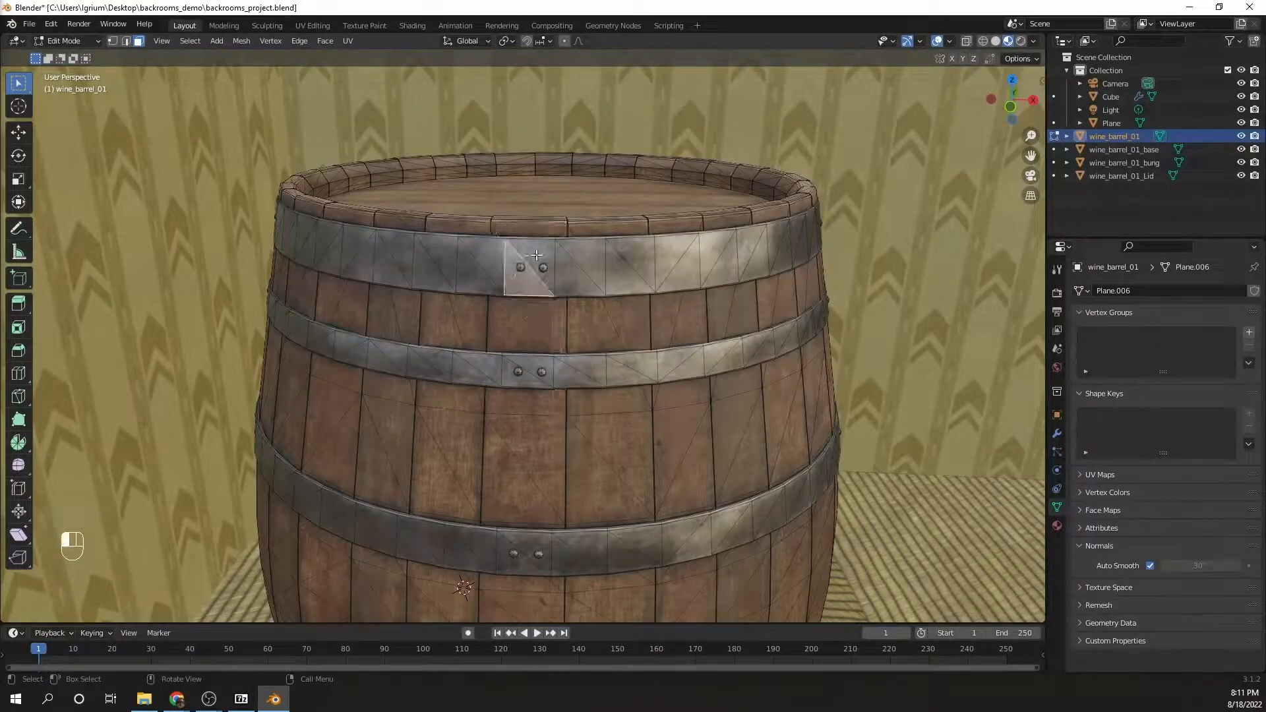
left_click(537, 254)
left_click(582, 261)
left_click(580, 281)
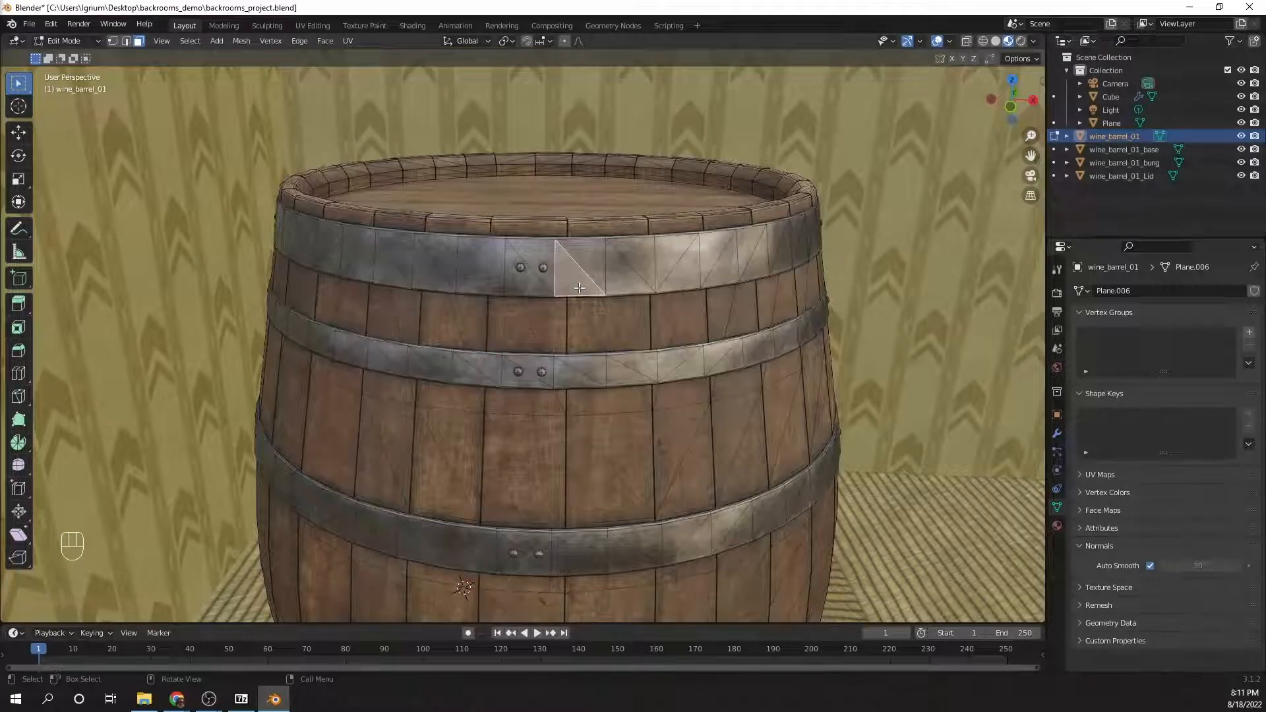
left_click(571, 326)
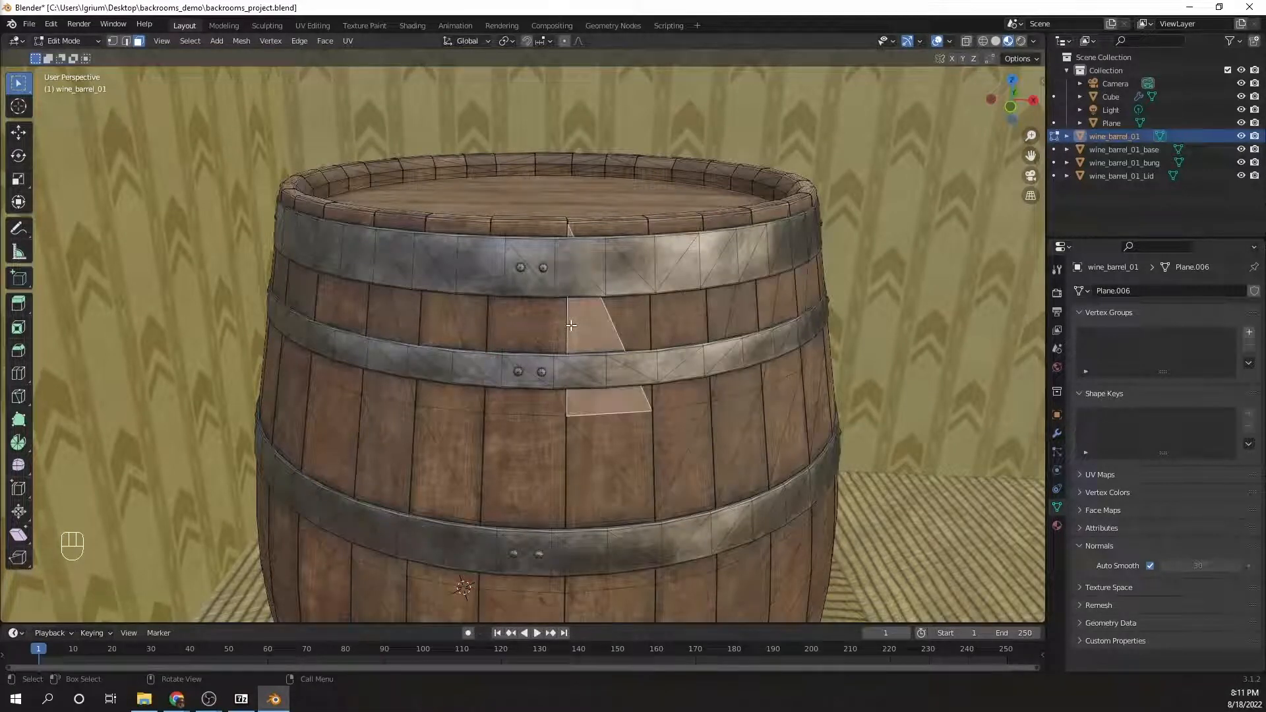
key("2")
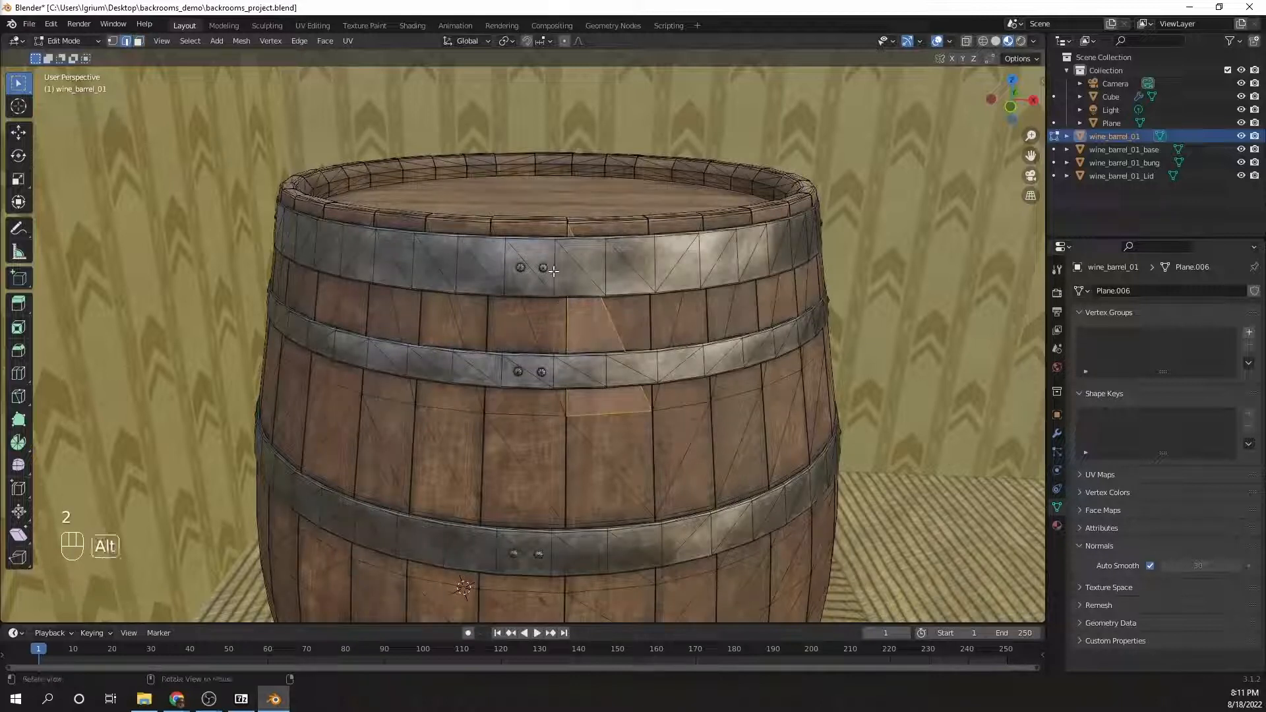
left_click(554, 286)
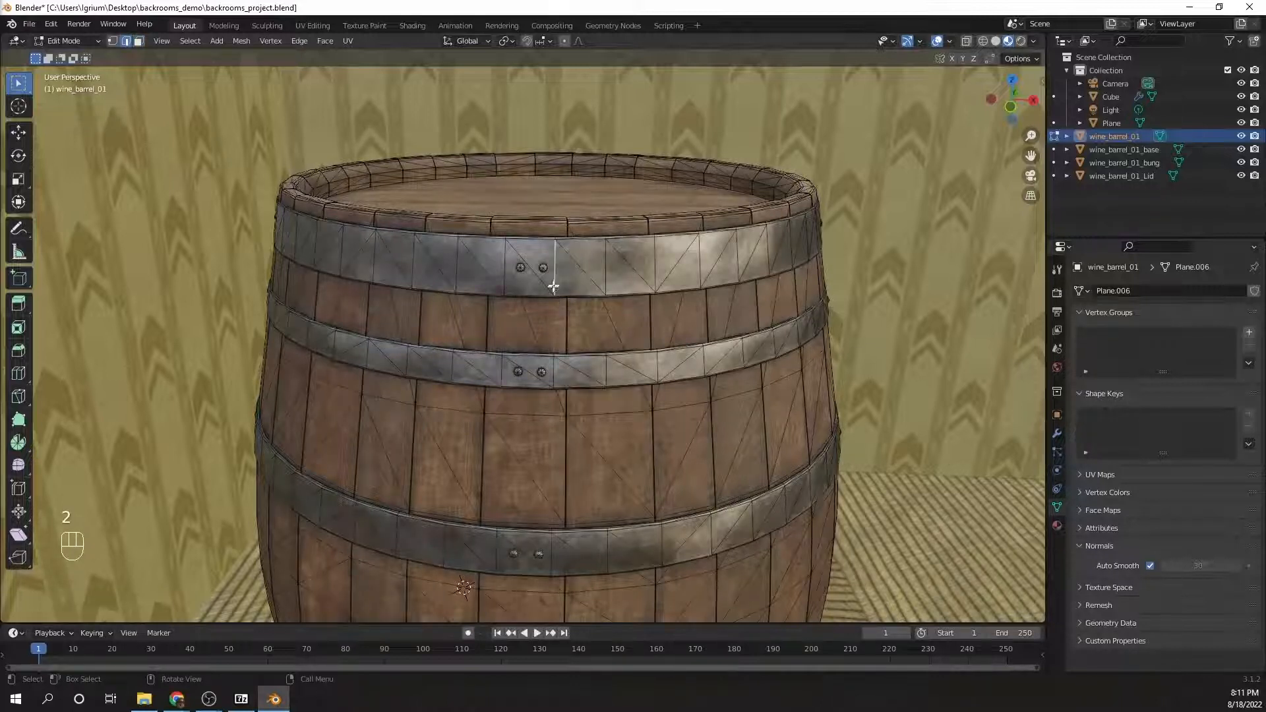
left_click(565, 271)
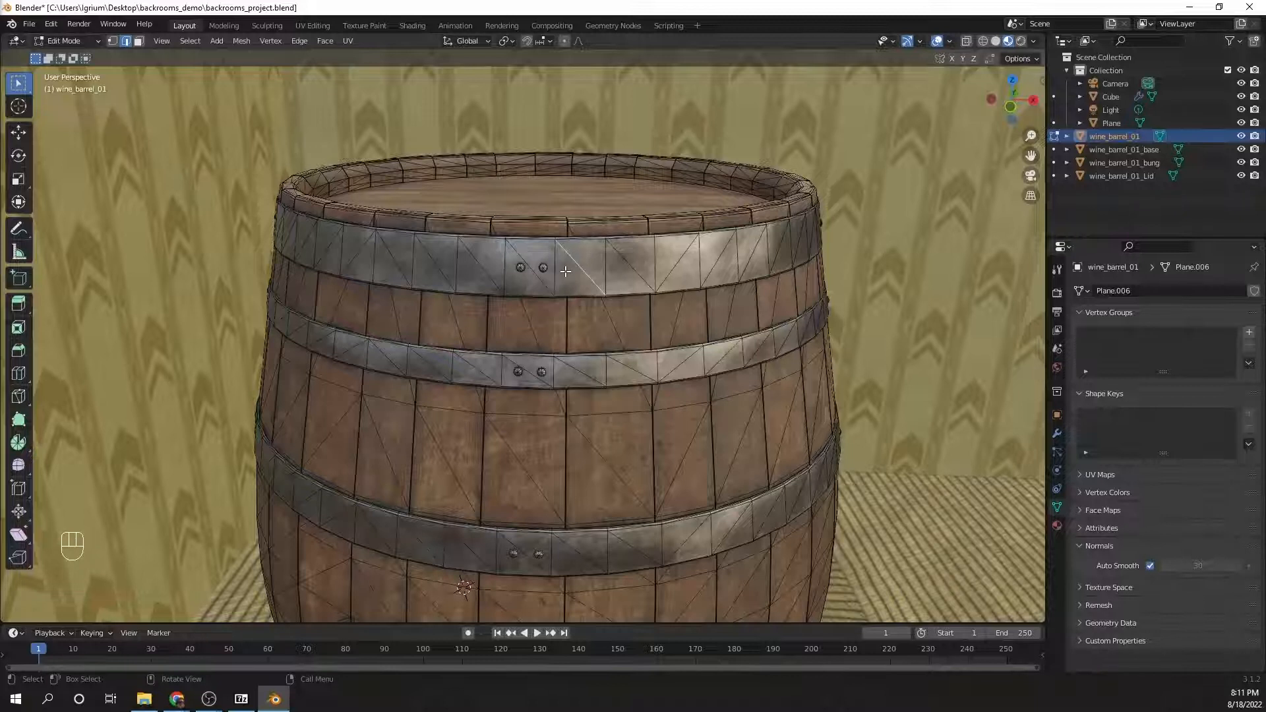
key("Tab")
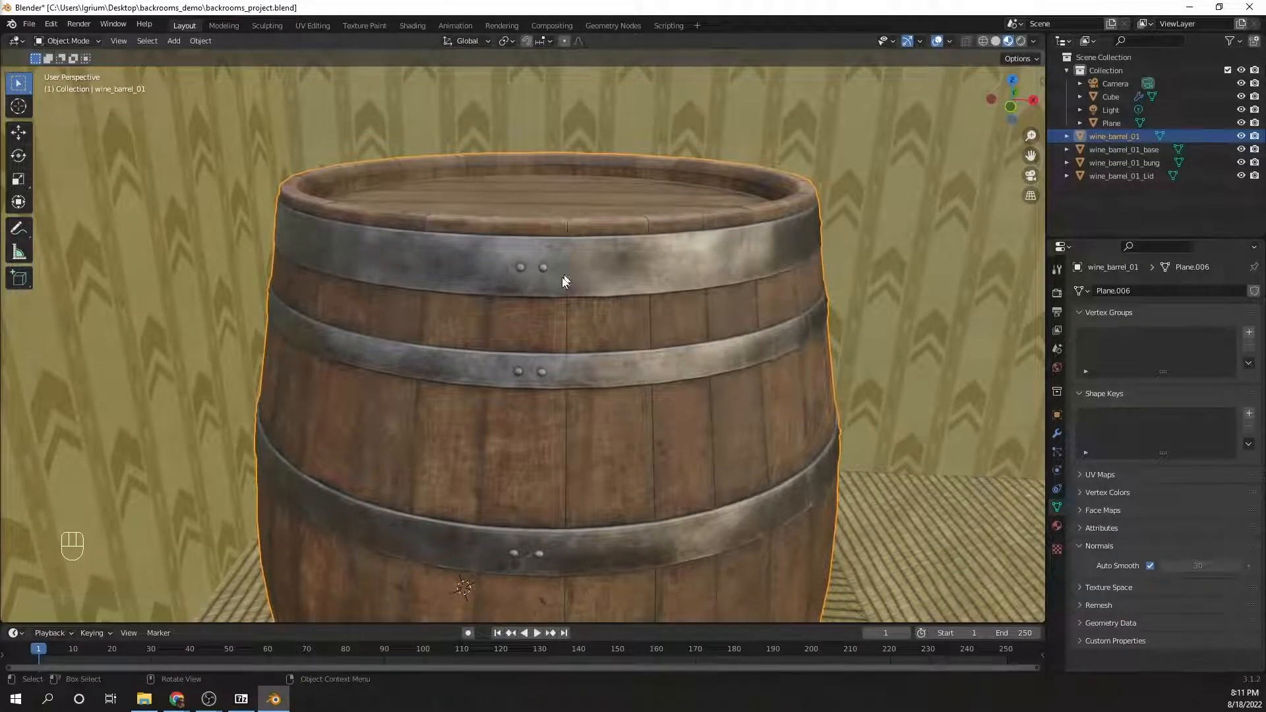
Switch to Chrome, return to Poly Haven's model list, and open the Treasure Chest model page.
scroll(561, 287, "down", 6)
middle_click_drag(560, 289, 436, 337)
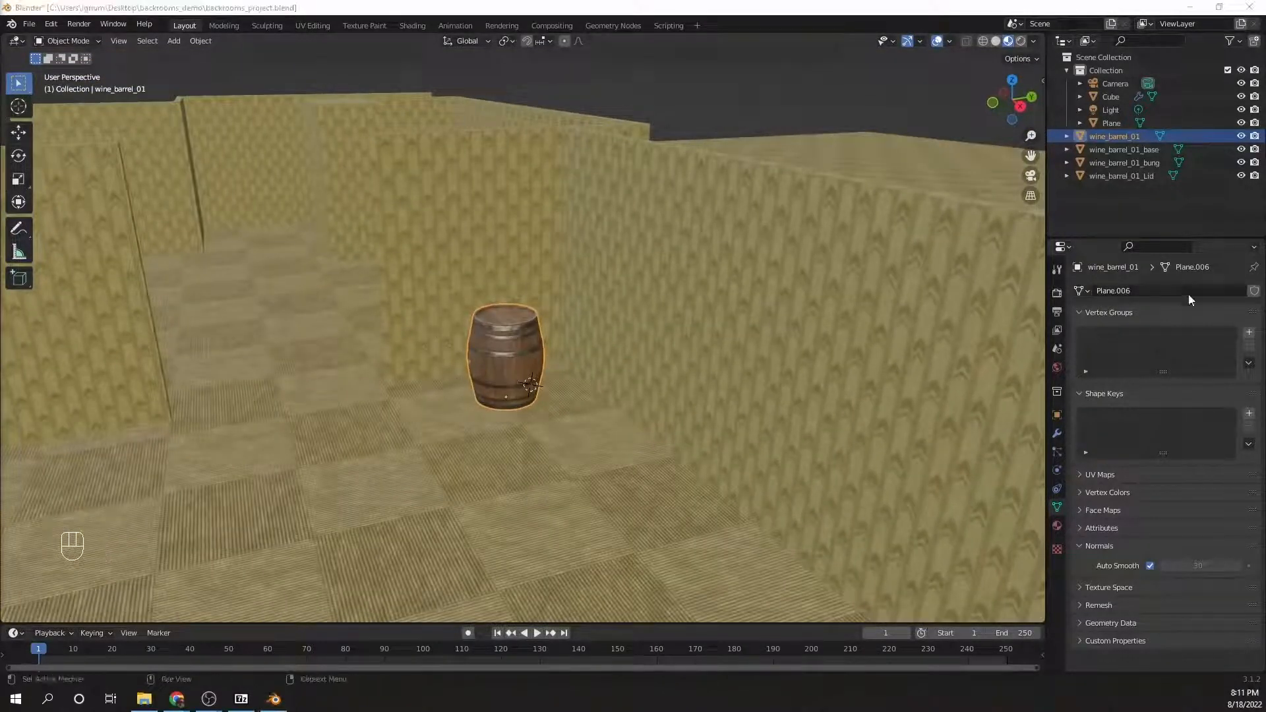
key("alt+Tab")
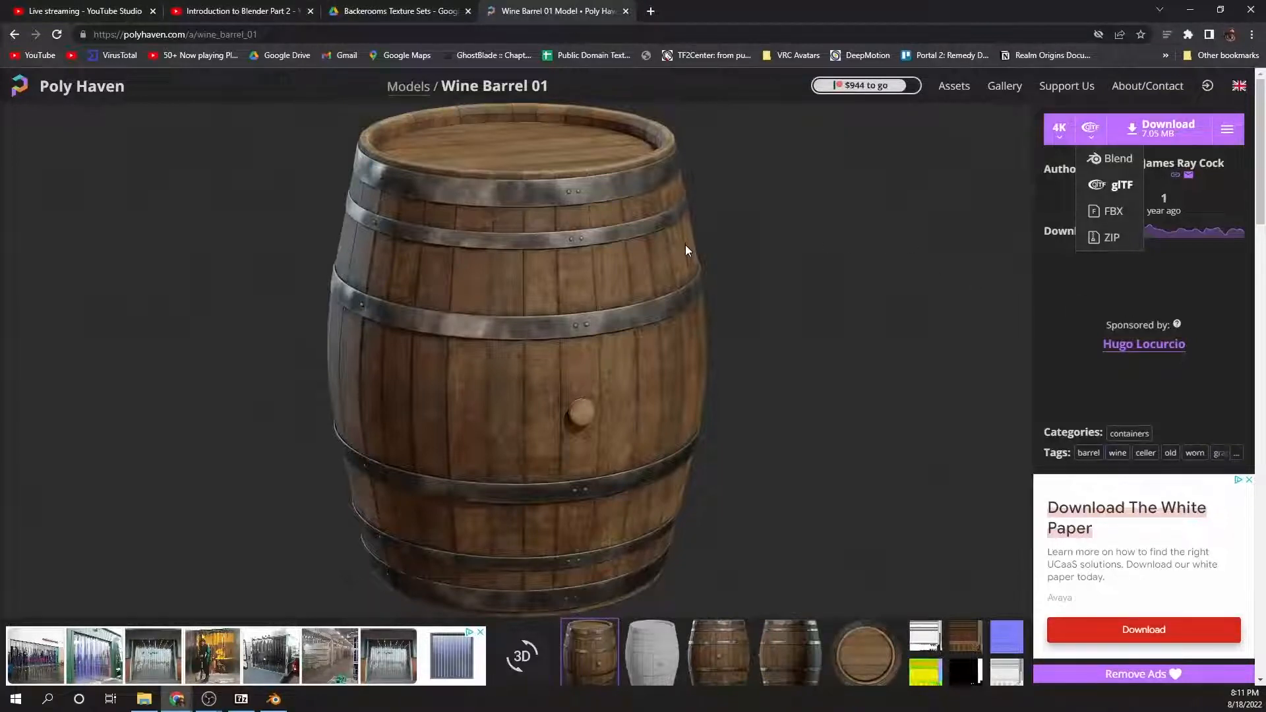
left_click(14, 35)
scroll(464, 280, "down", 8)
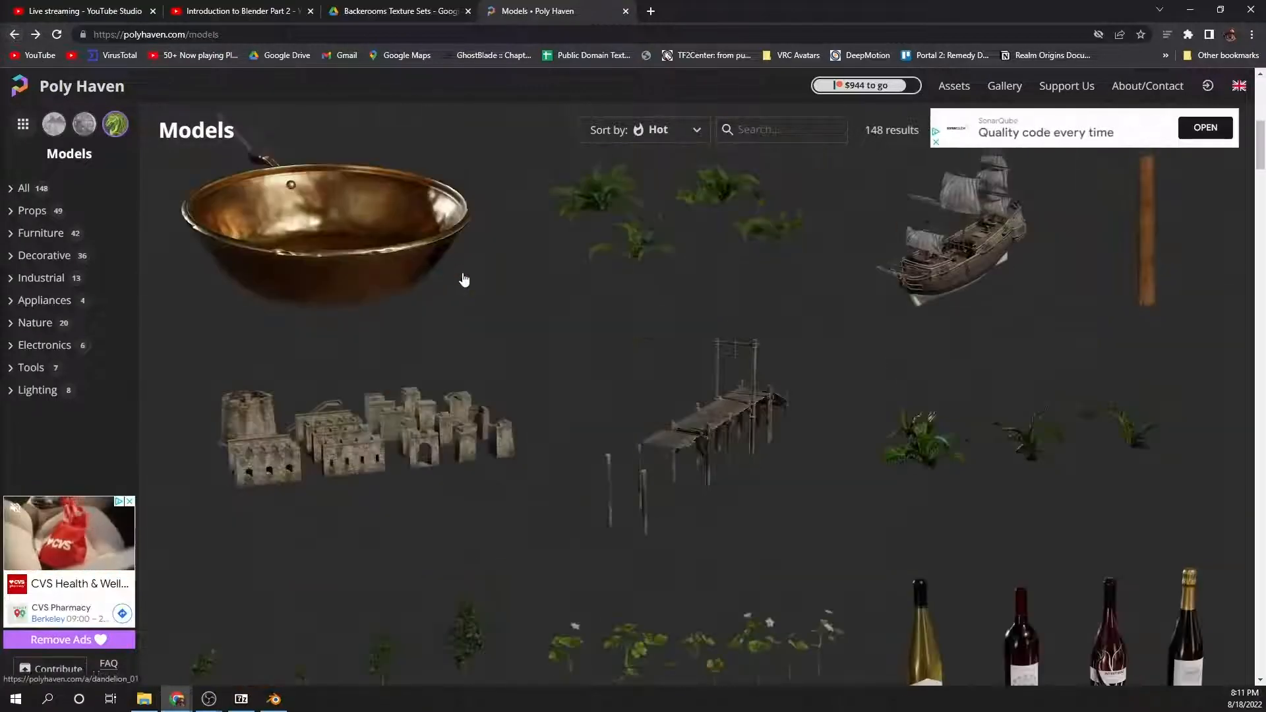
scroll(464, 280, "down", 10)
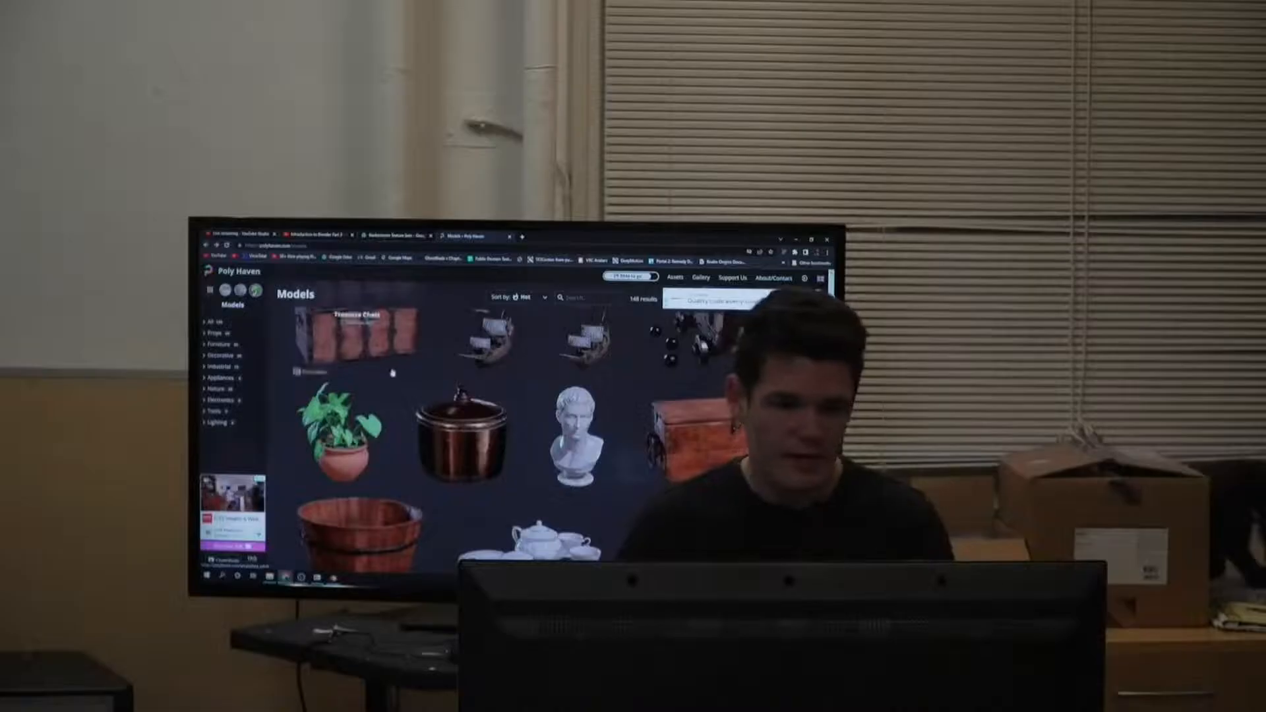
scroll(391, 371, "down", 3)
scroll(390, 368, "up", 3)
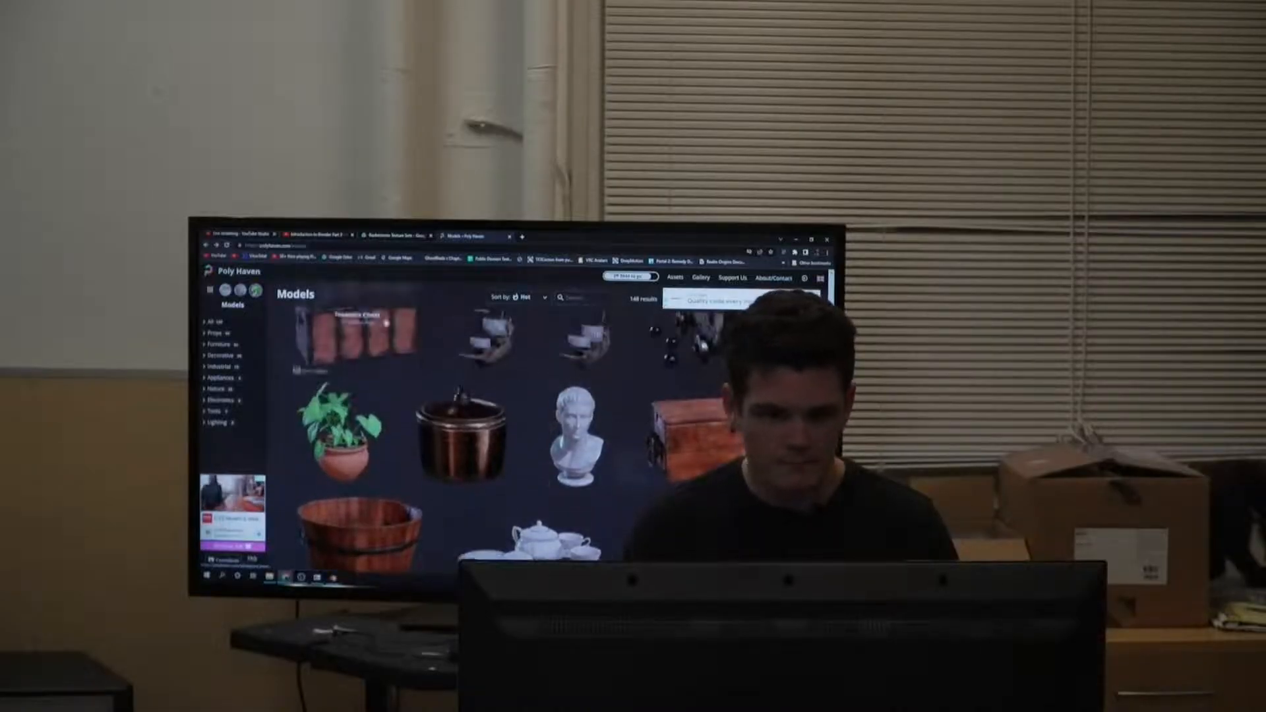
left_click(386, 324)
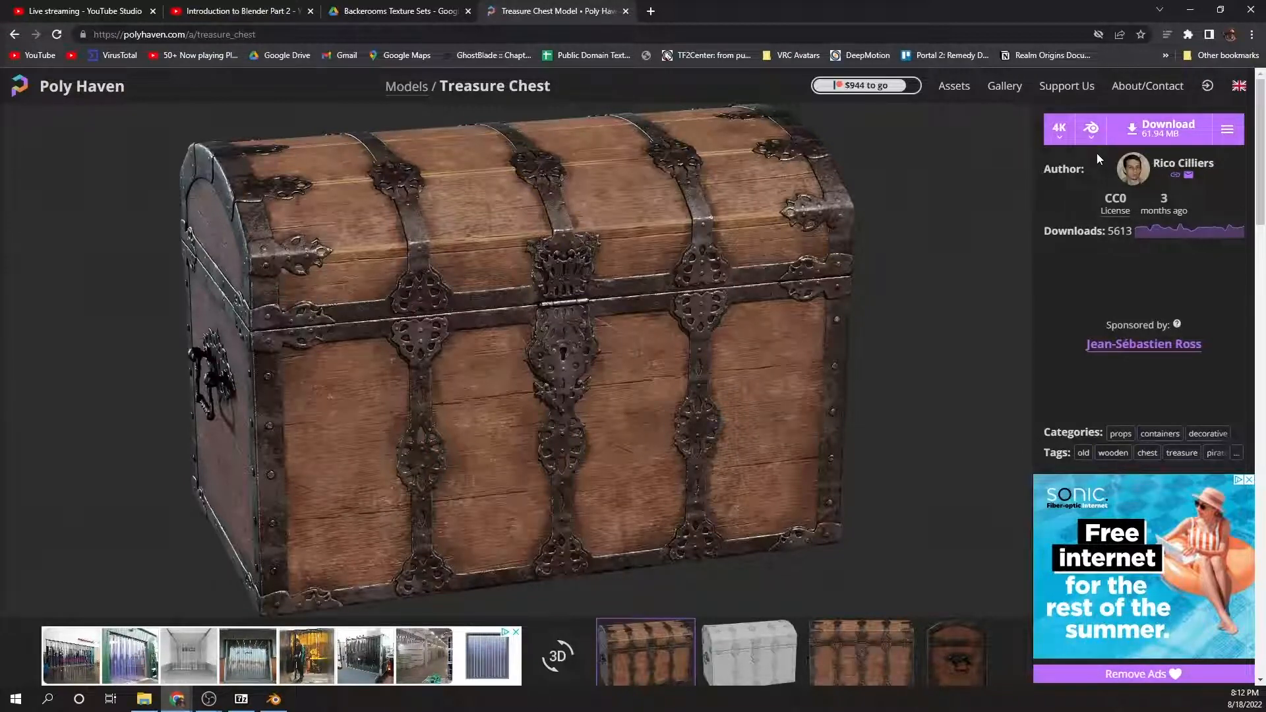
Download the Treasure Chest model at 4K in Blend format and open the treasure_chest_4k.blend.zip archive.
left_click(1144, 132)
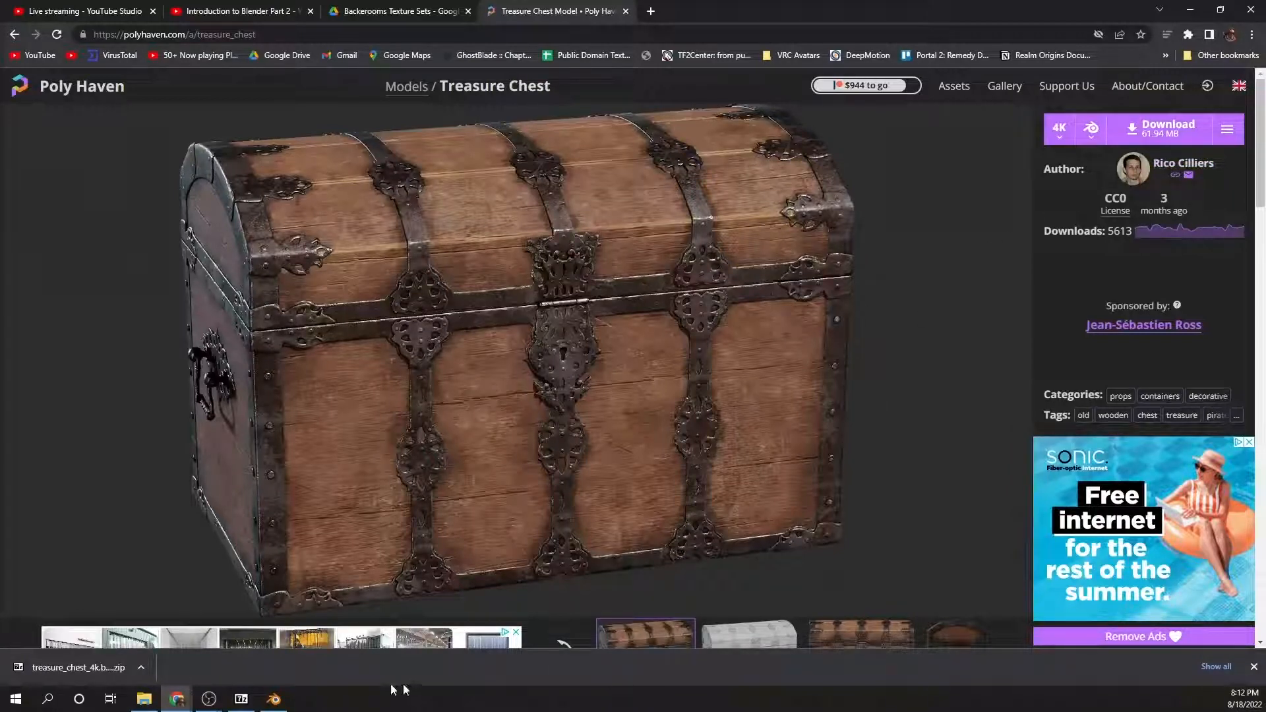
left_click(103, 675)
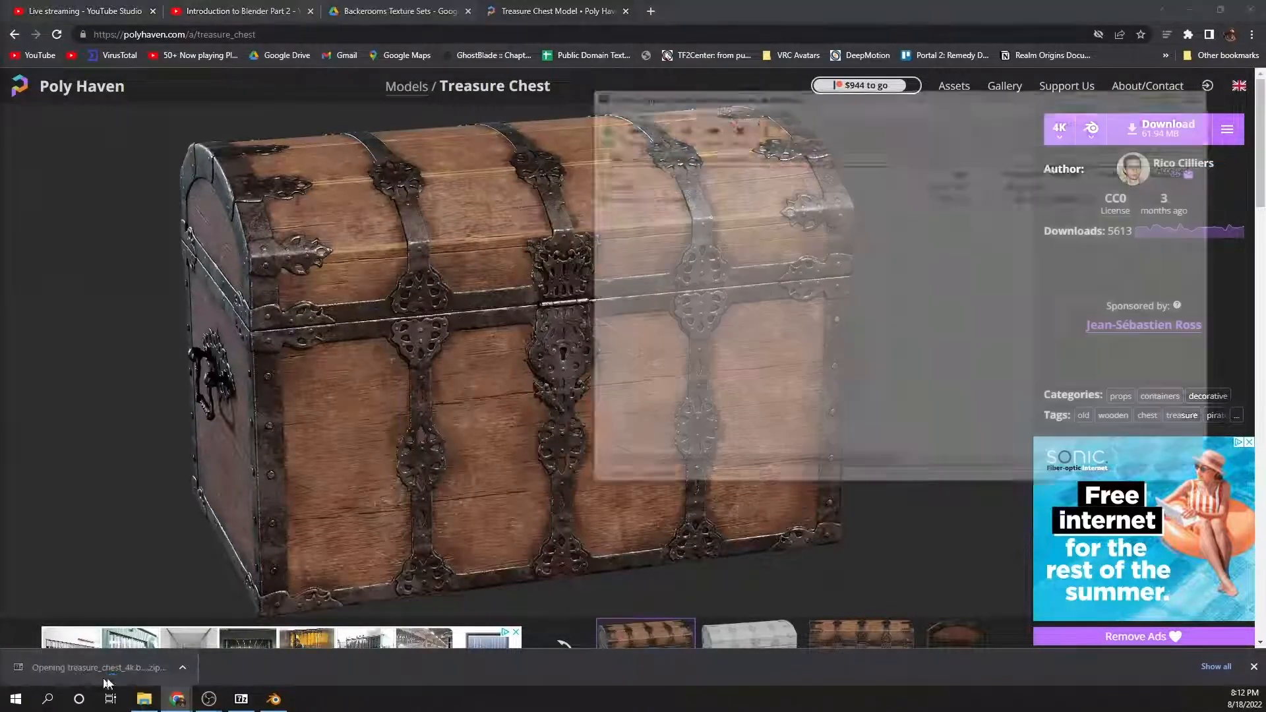
key("alt+Tab")
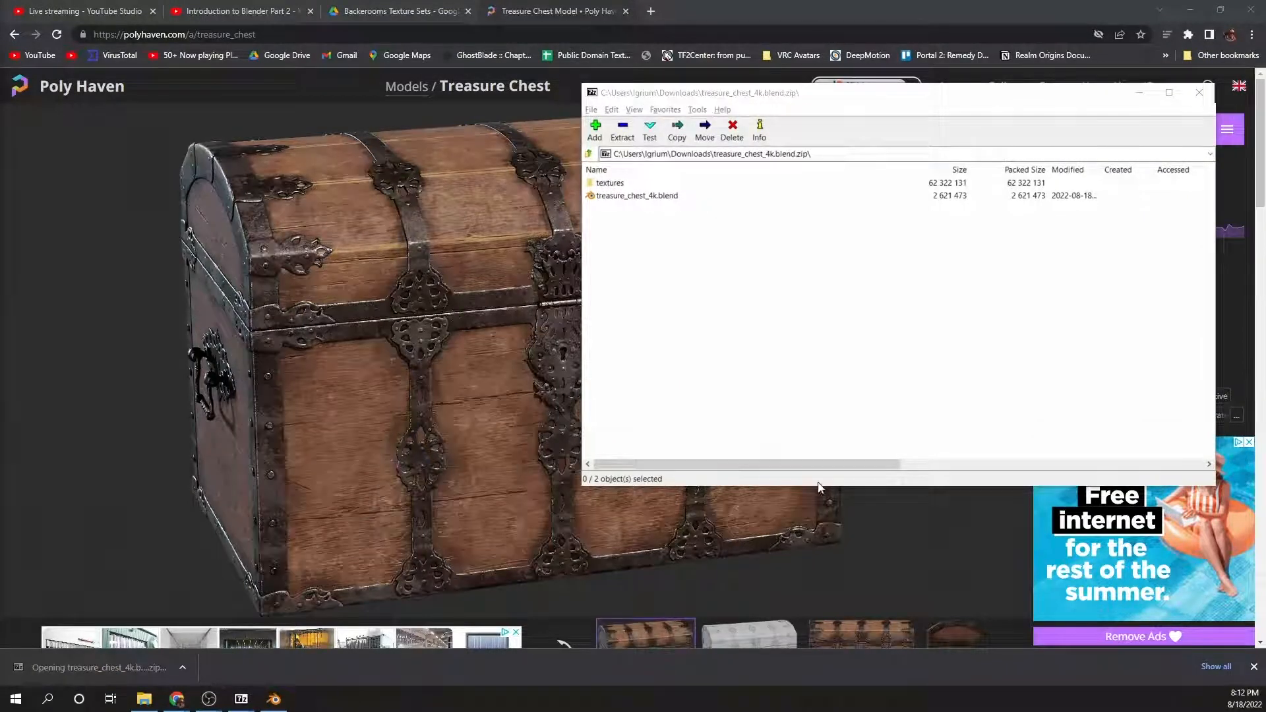
Switch to File Explorer, create a folder named treasure_chest in the project's assets folder, and open it.
key("alt+Tab")
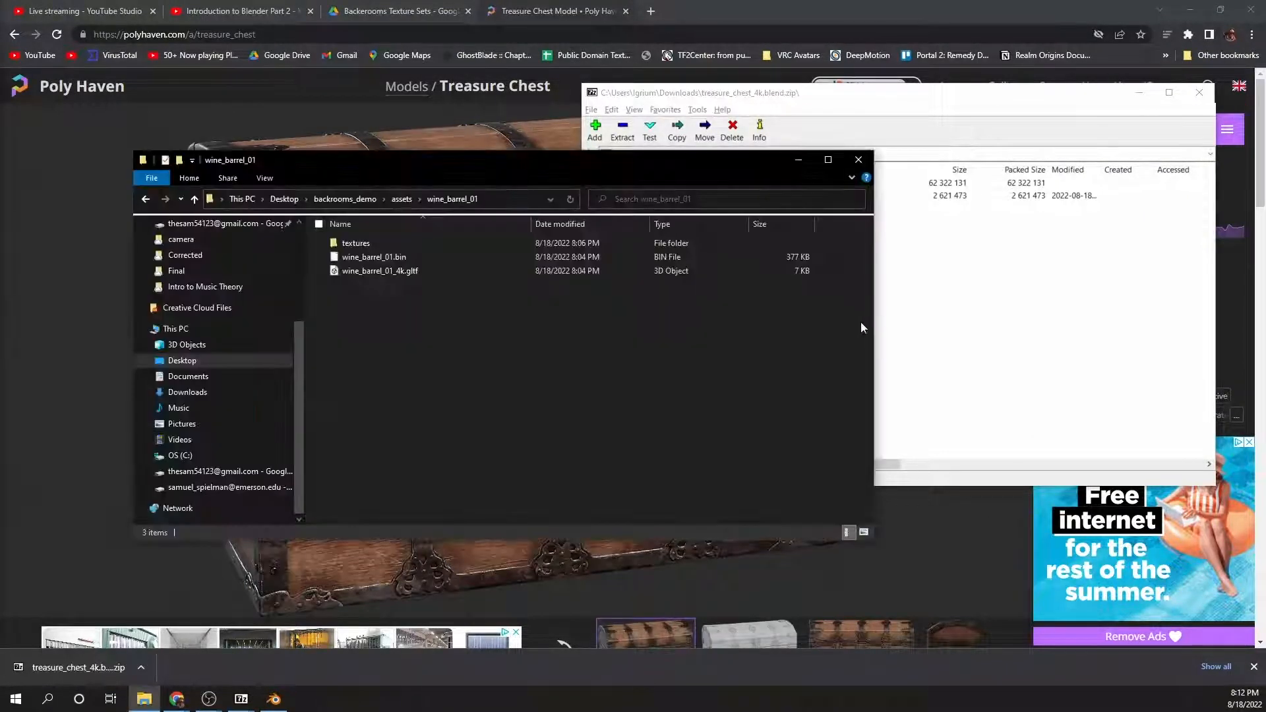
right_click(598, 368)
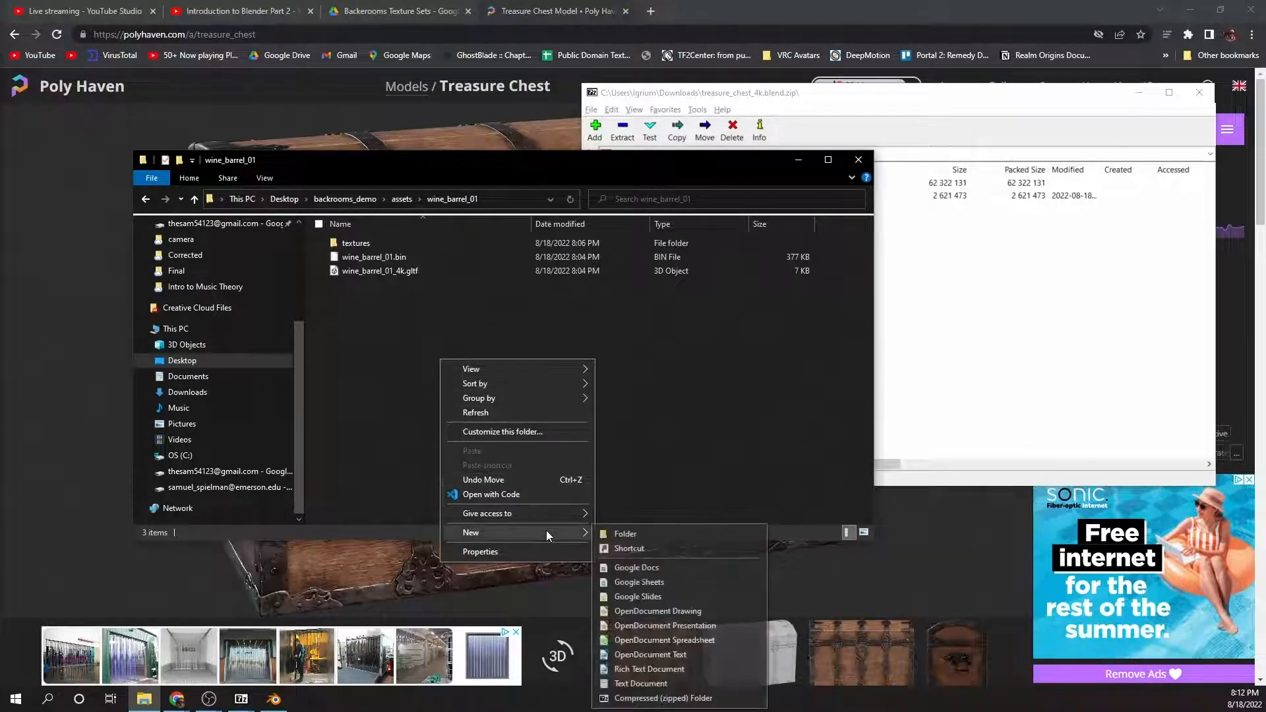
left_click(402, 199)
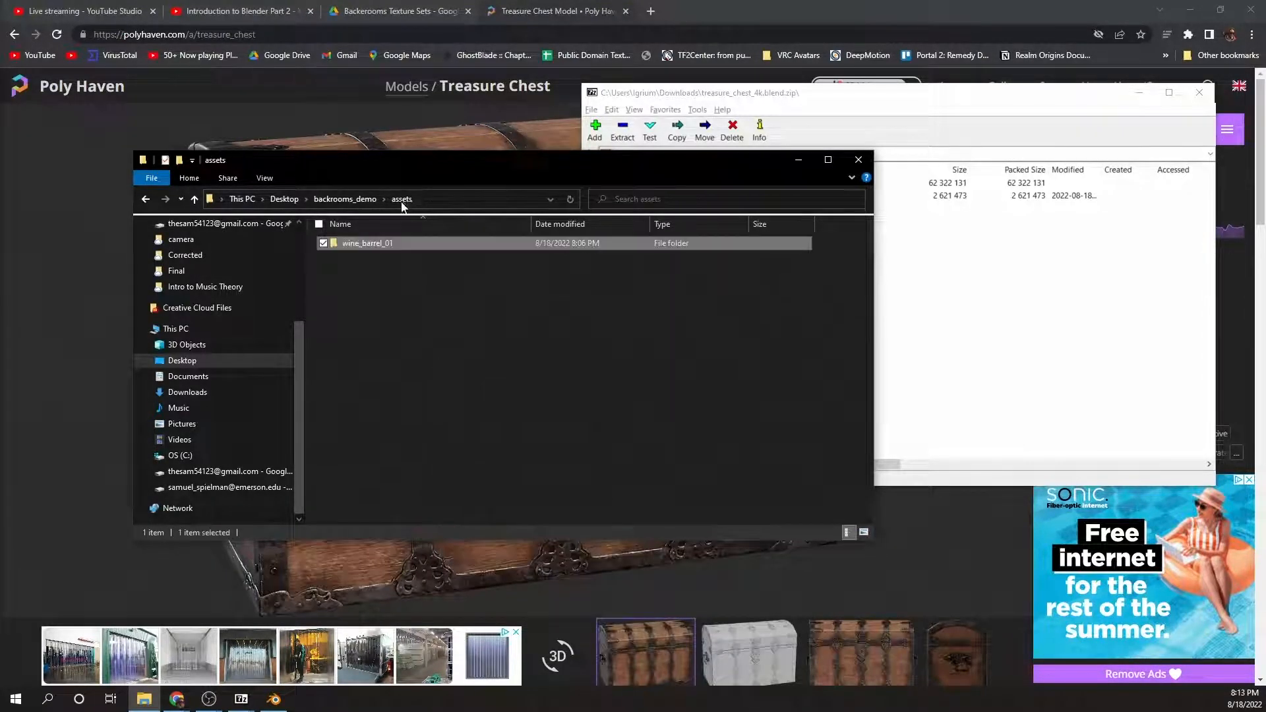
right_click(424, 331)
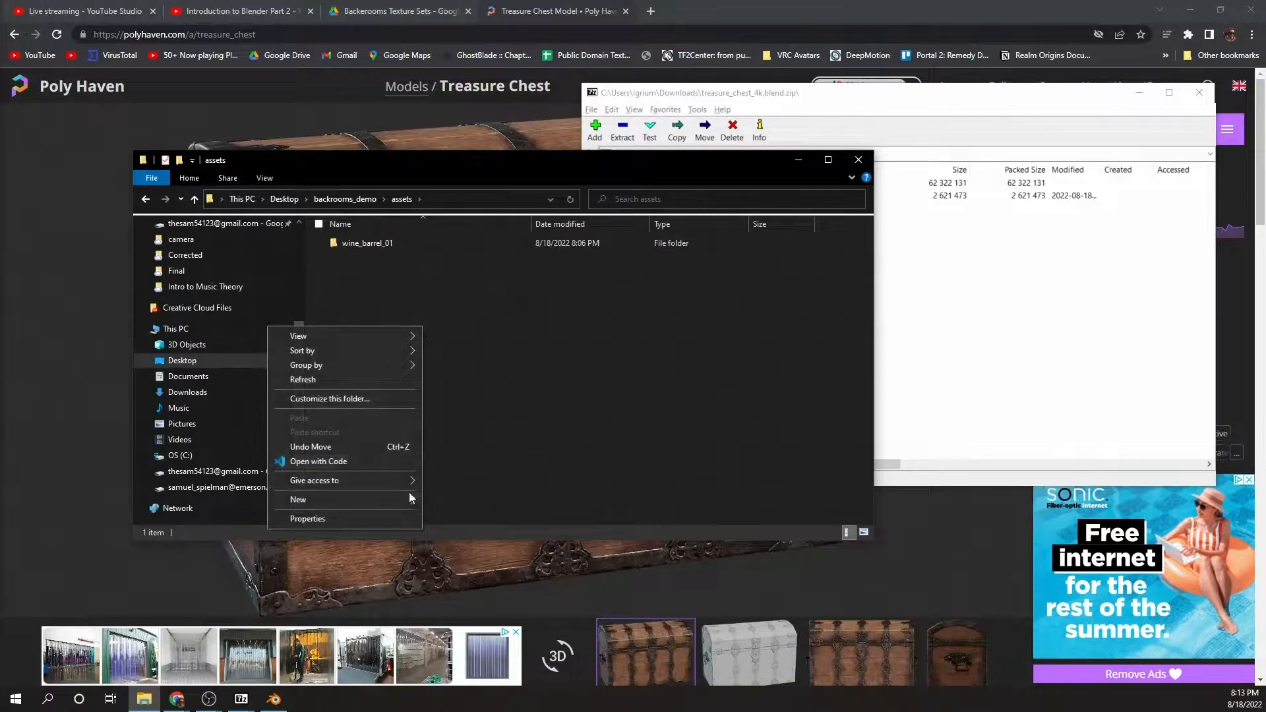
left_click(436, 501)
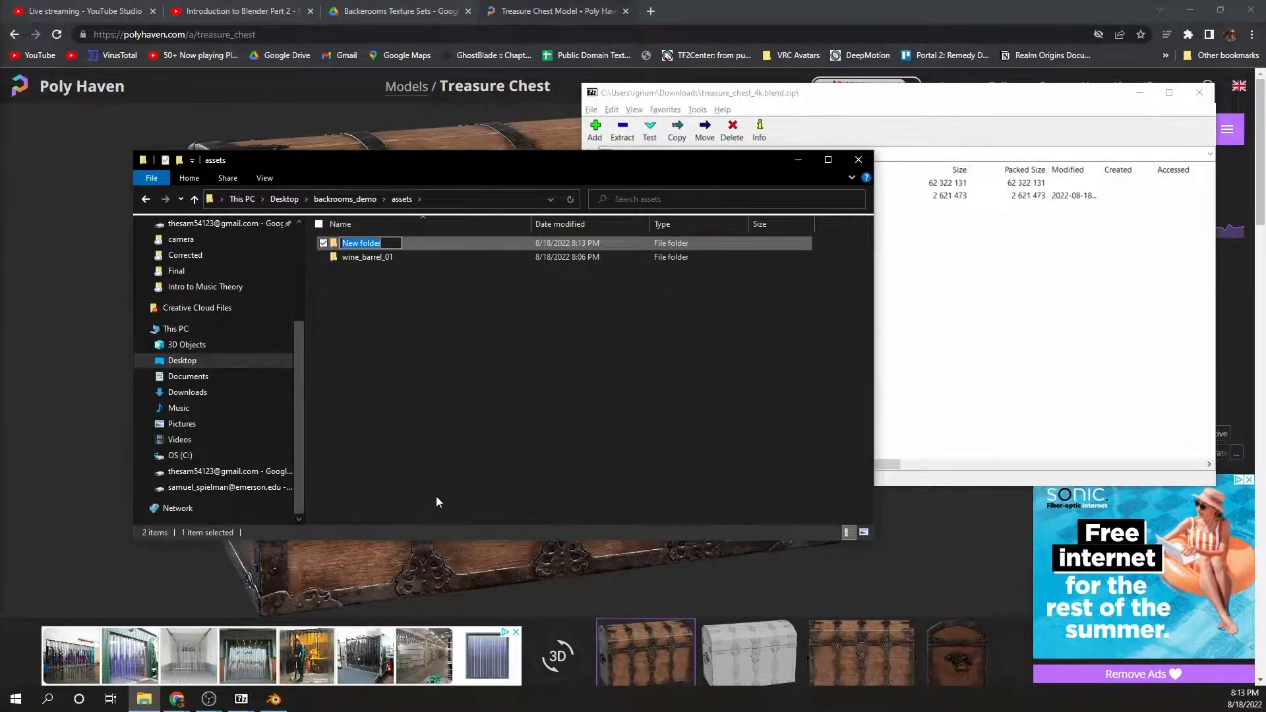
key("BackSpace")
type("t")
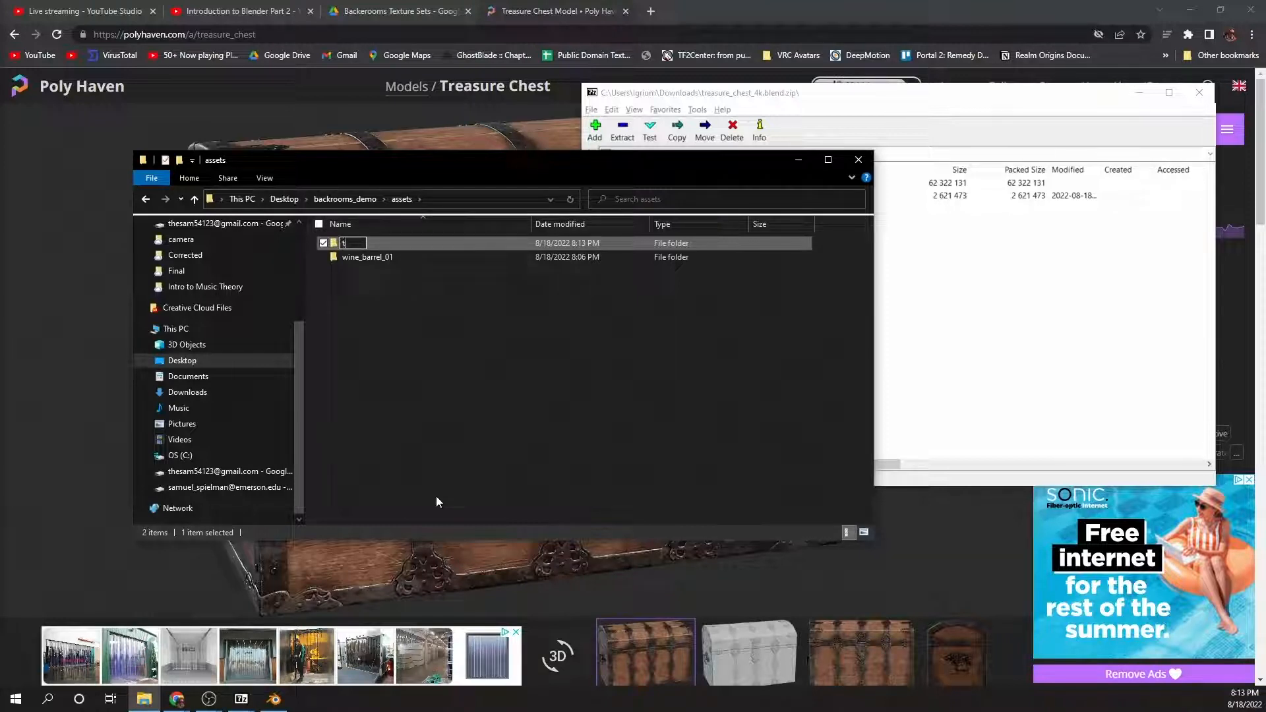
type("reasiure+chje")
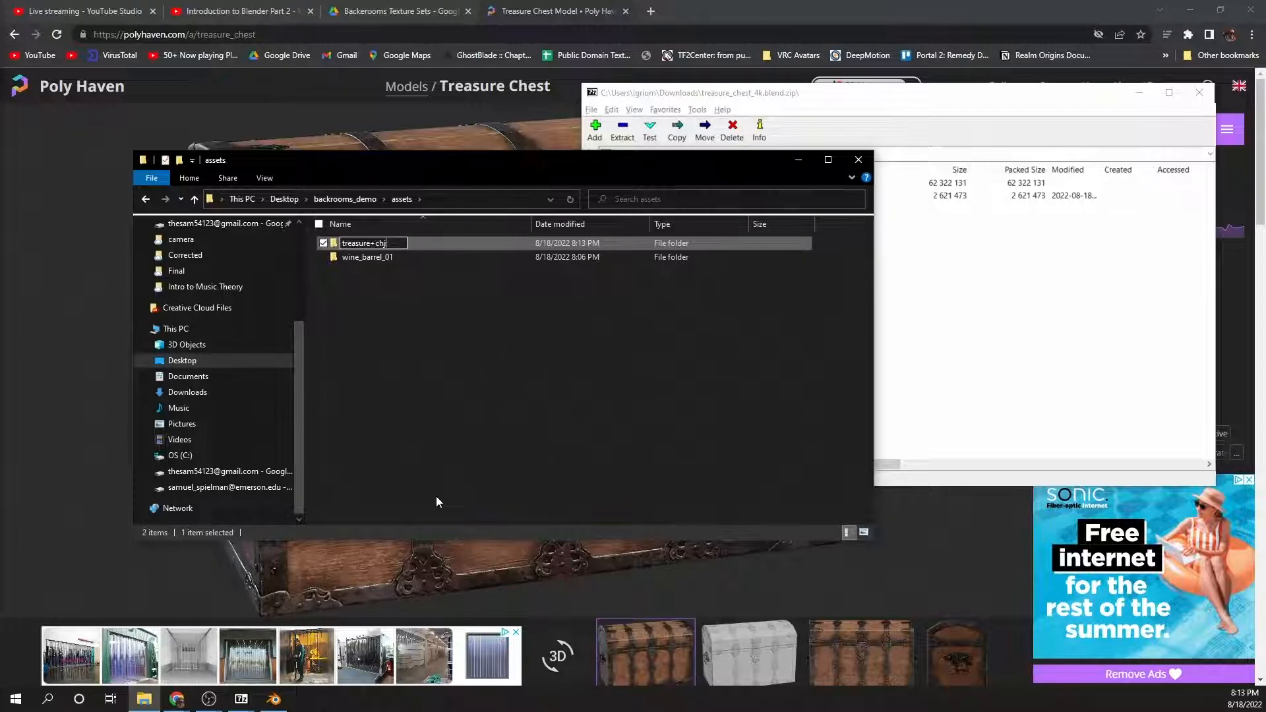
key("BackSpace")
key("BackSpace")
key("BackSpace")
key("BackSpace")
type("_chest")
key("Return")
key("Return")
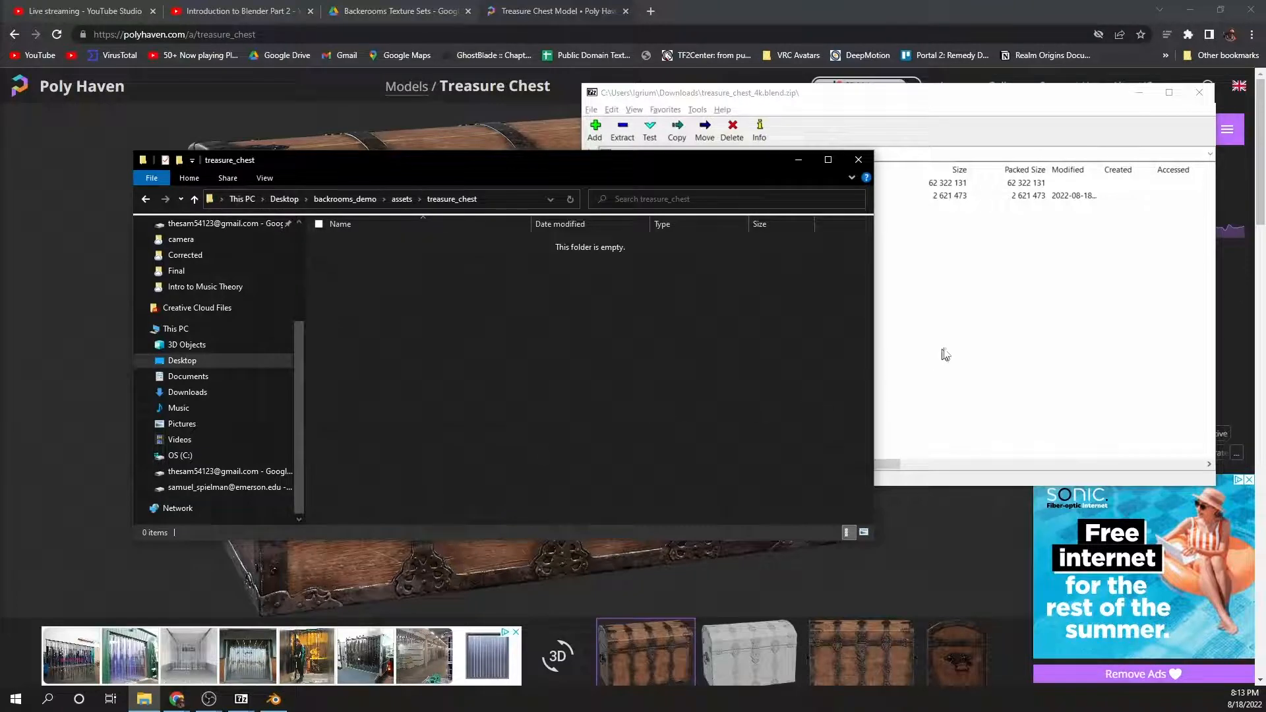
Extract the textures folder and treasure_chest_4k.blend from the archive into the treasure_chest folder.
left_click(944, 351)
left_click(631, 199)
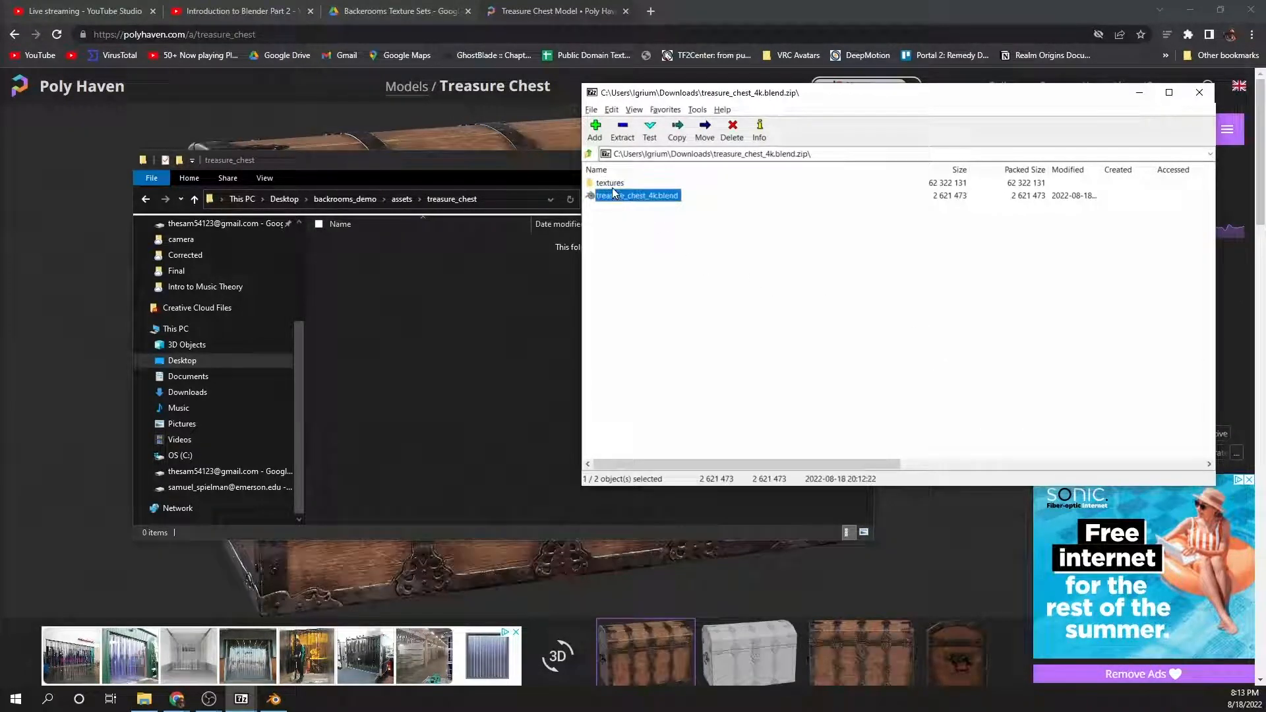
left_click(614, 187, "shift")
left_click_drag(615, 188, 476, 346)
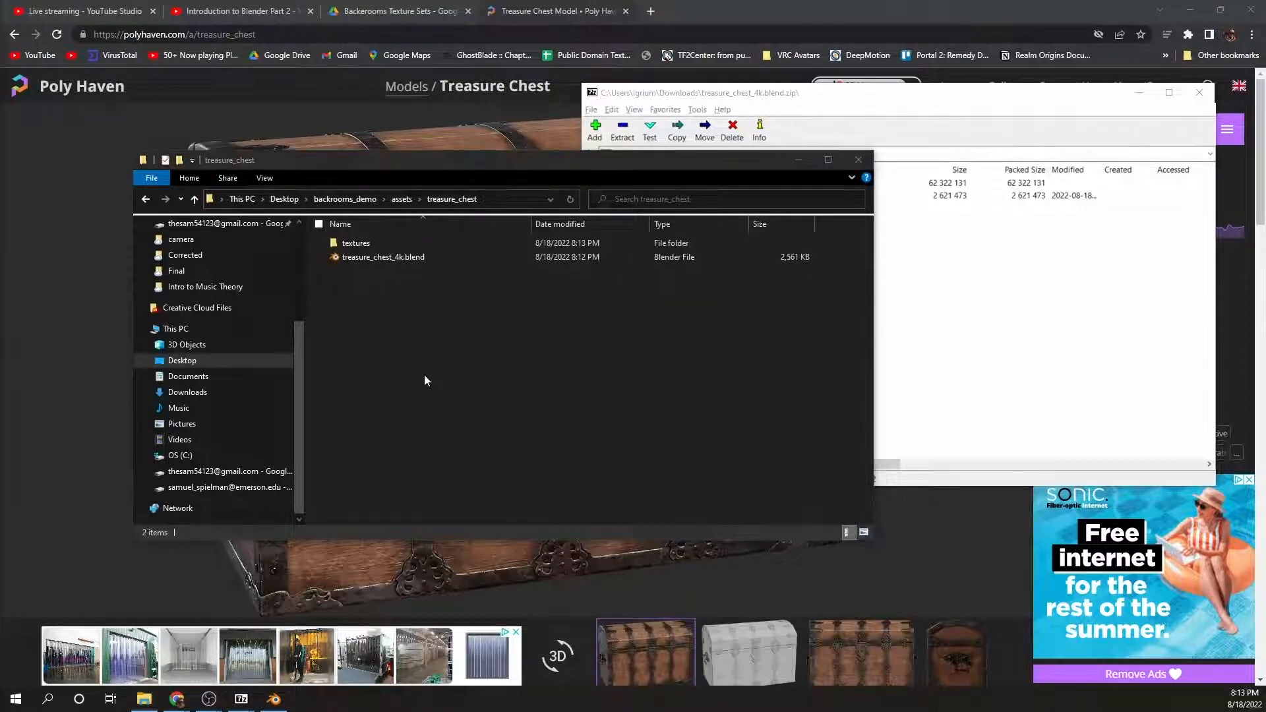
Switch back to the treasure_chest folder in File Explorer and open treasure_chest_4k.blend in Blender.
key("alt+Tab")
key("alt+Tab")
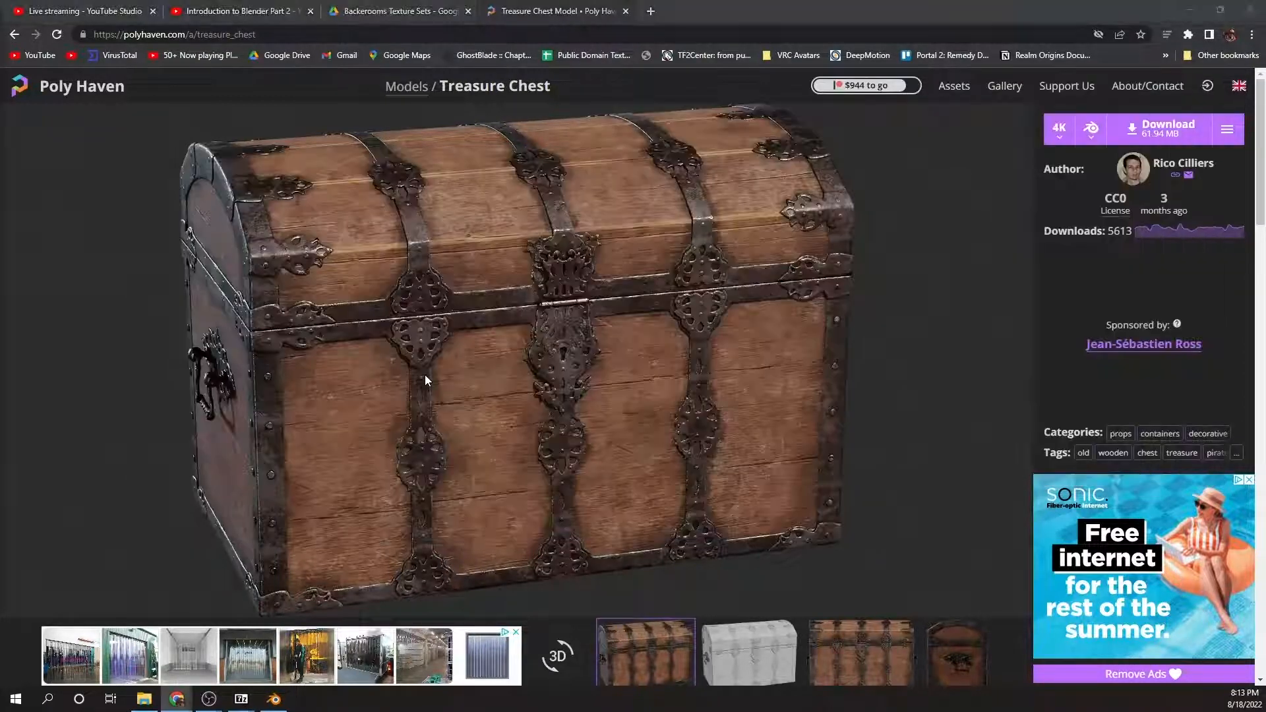
key("alt+Tab")
key("alt+Tab")
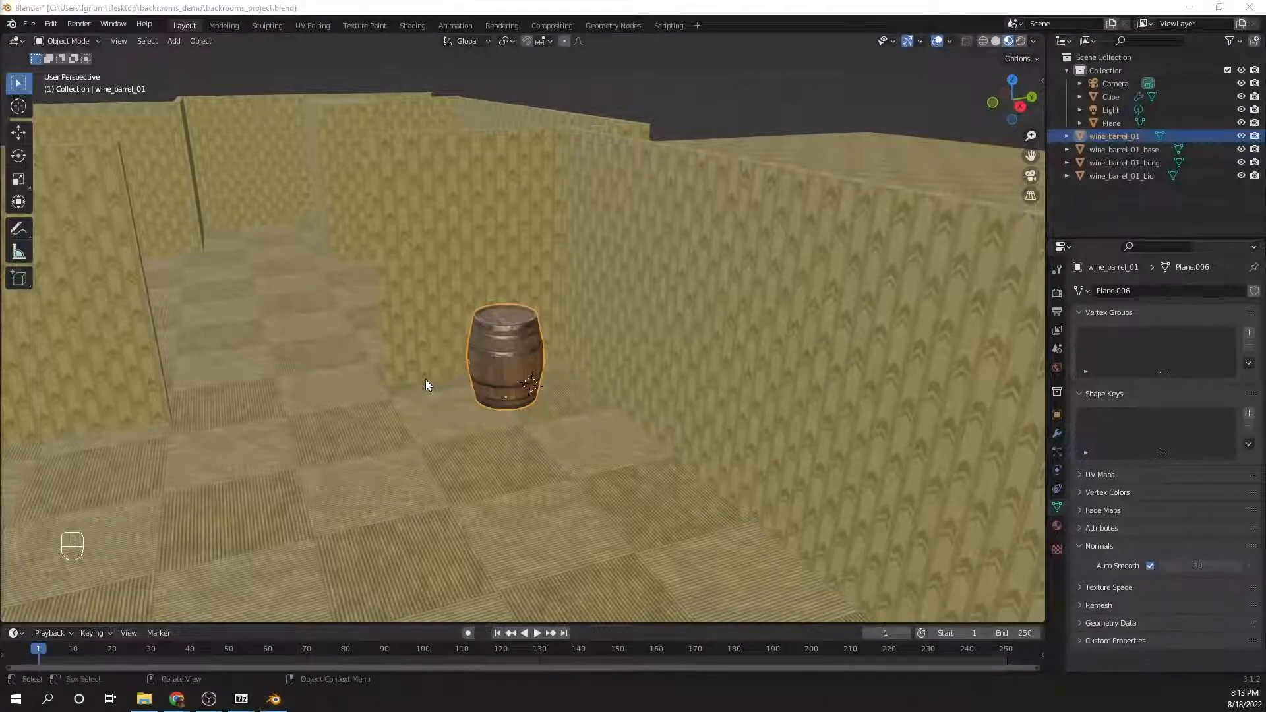
key("alt+Tab")
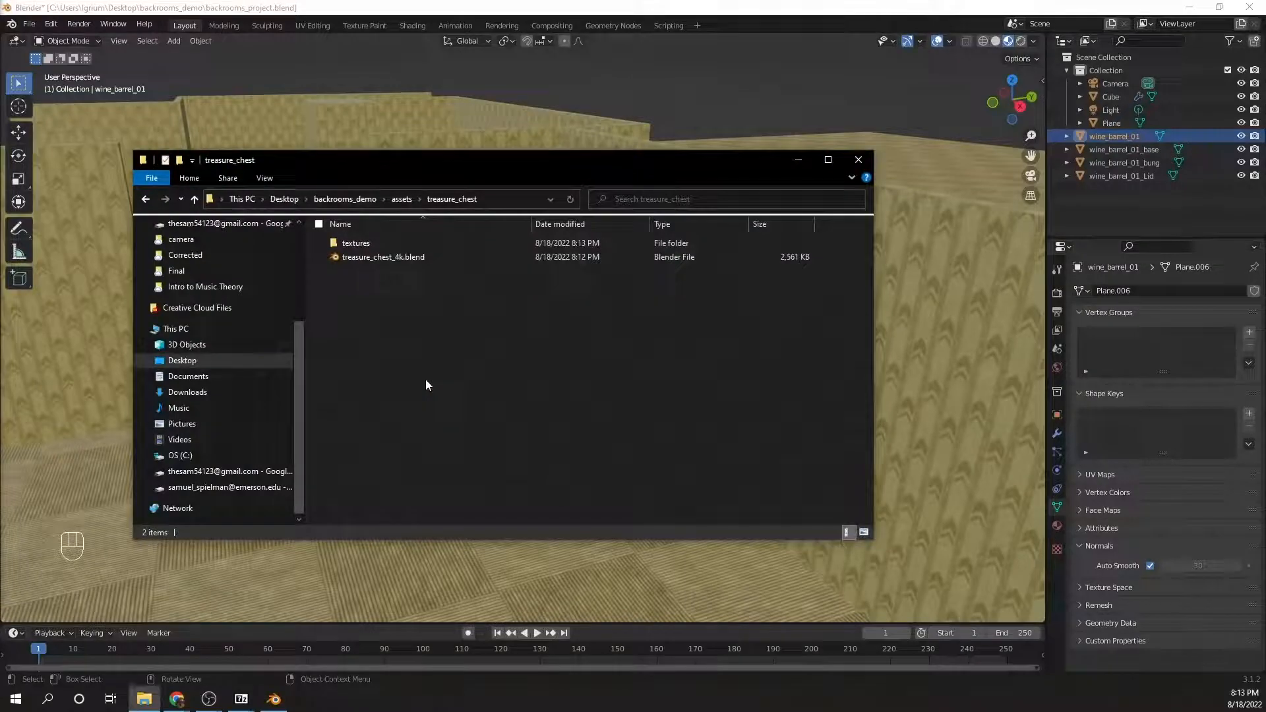
left_click(453, 258)
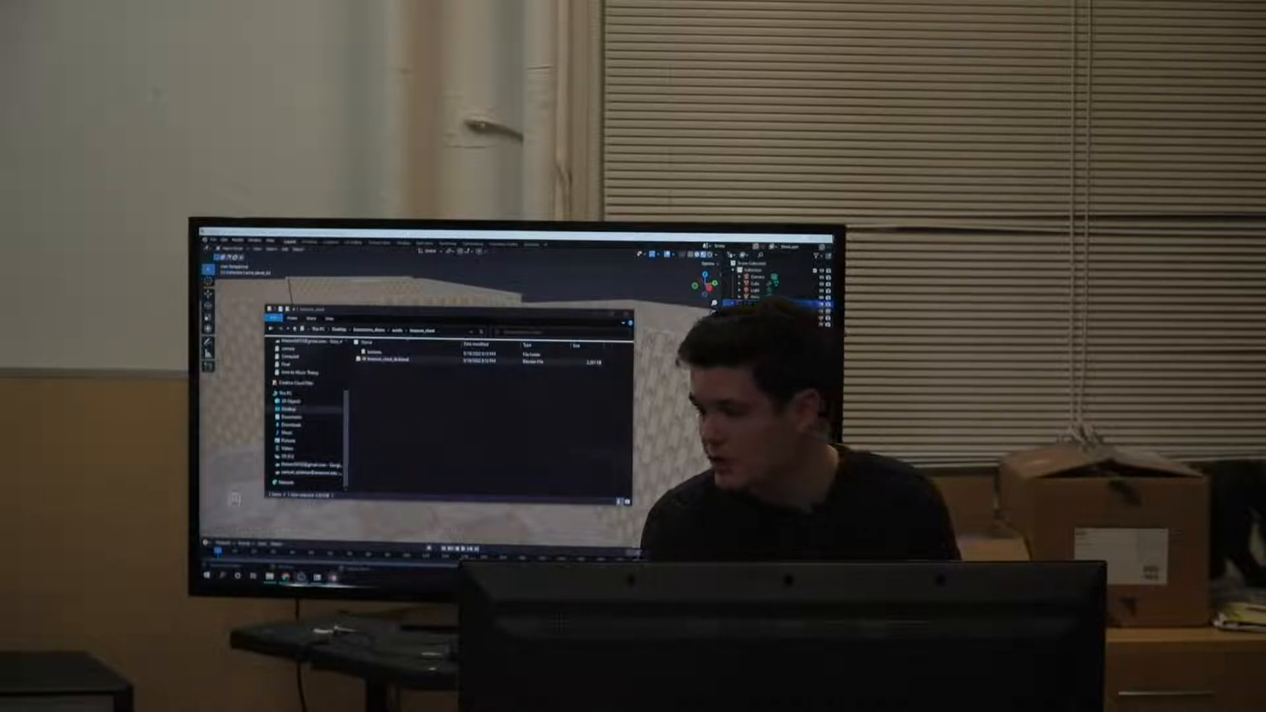
Examine the chest model and the parts in its treasure_chest collection: bottom, left and right handles, lid and lock.
left_click_drag(835, 248, 435, 230)
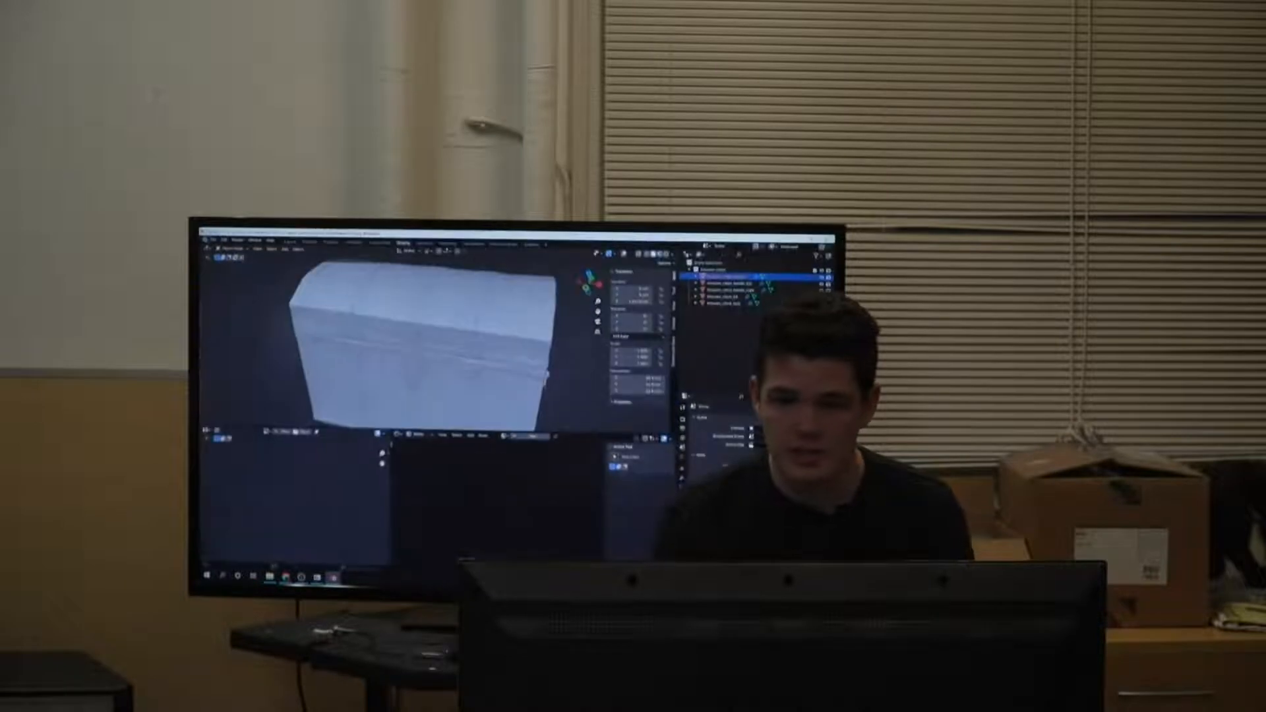
scroll(478, 326, "down", 3)
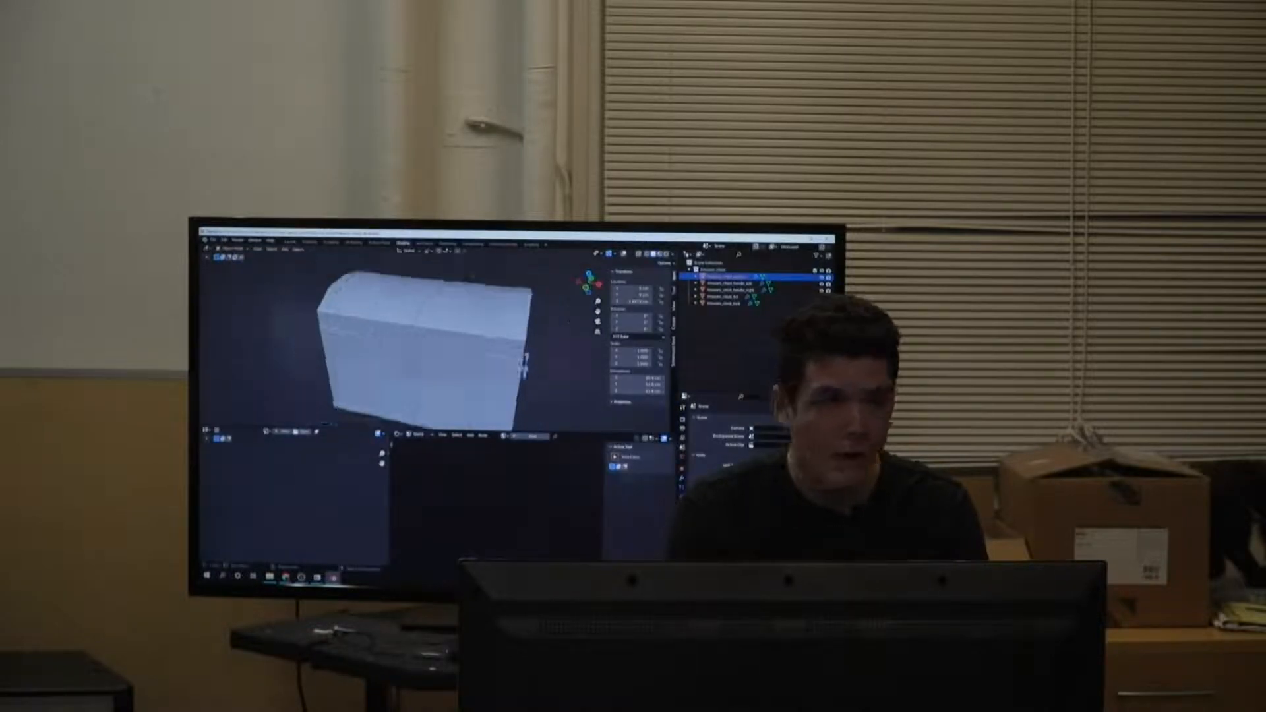
middle_click_drag(508, 360, 475, 324)
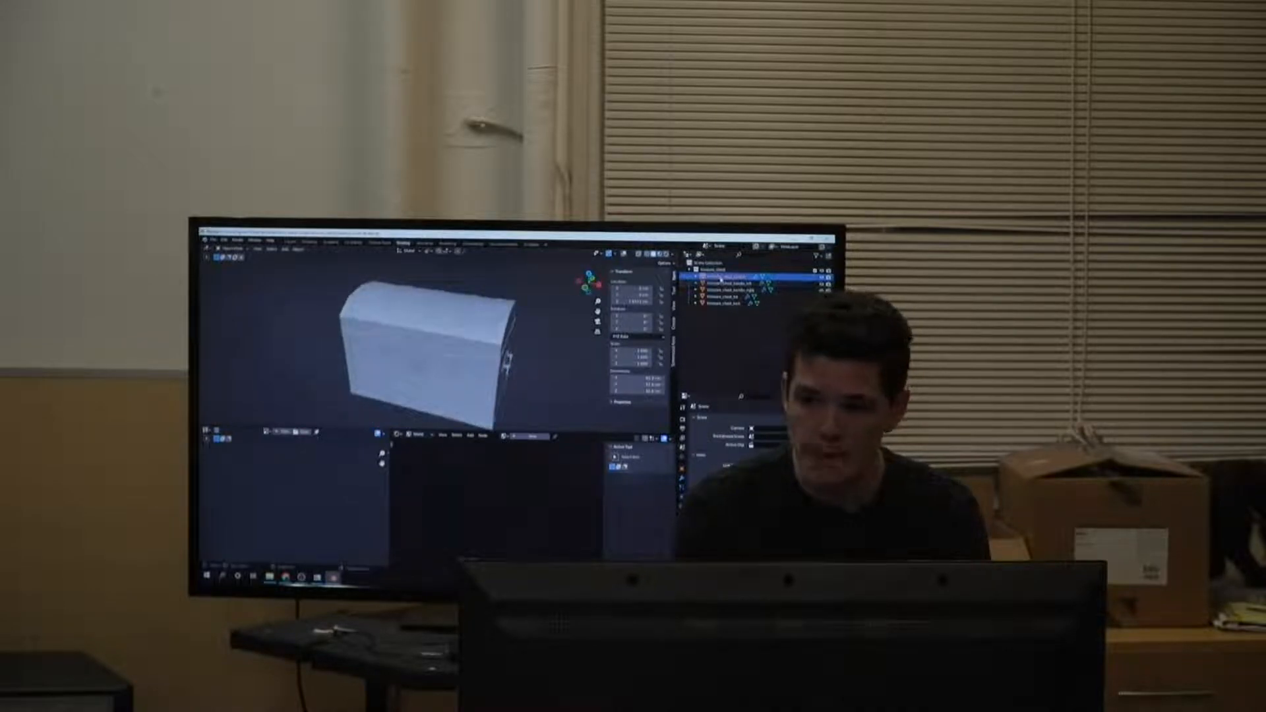
left_click(721, 269)
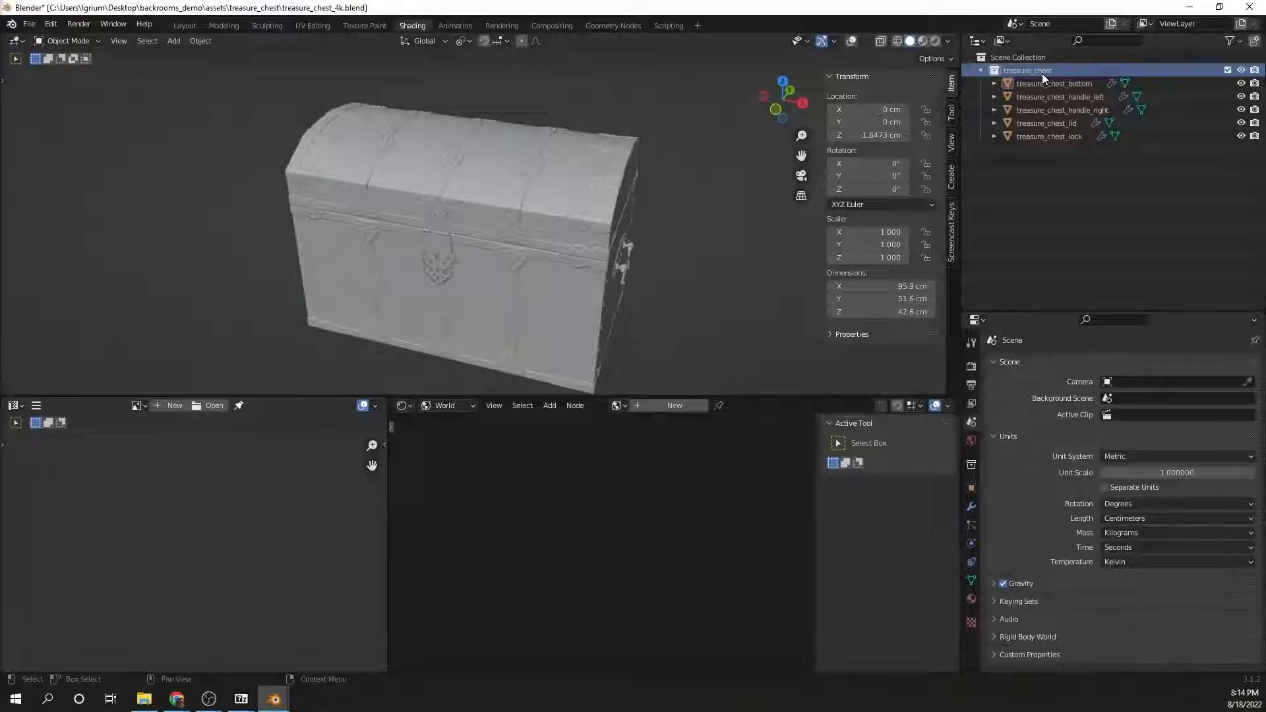
left_click(1042, 81)
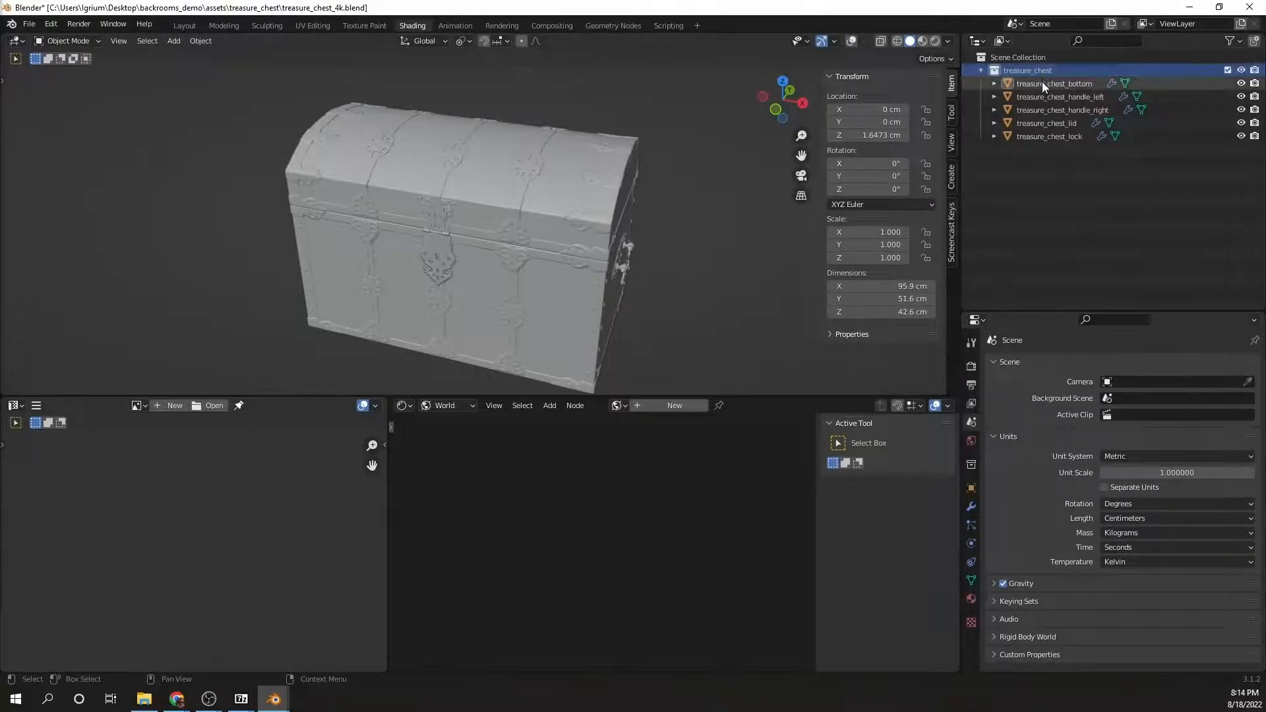
left_click(1043, 97)
left_click(1044, 111)
left_click(1046, 124)
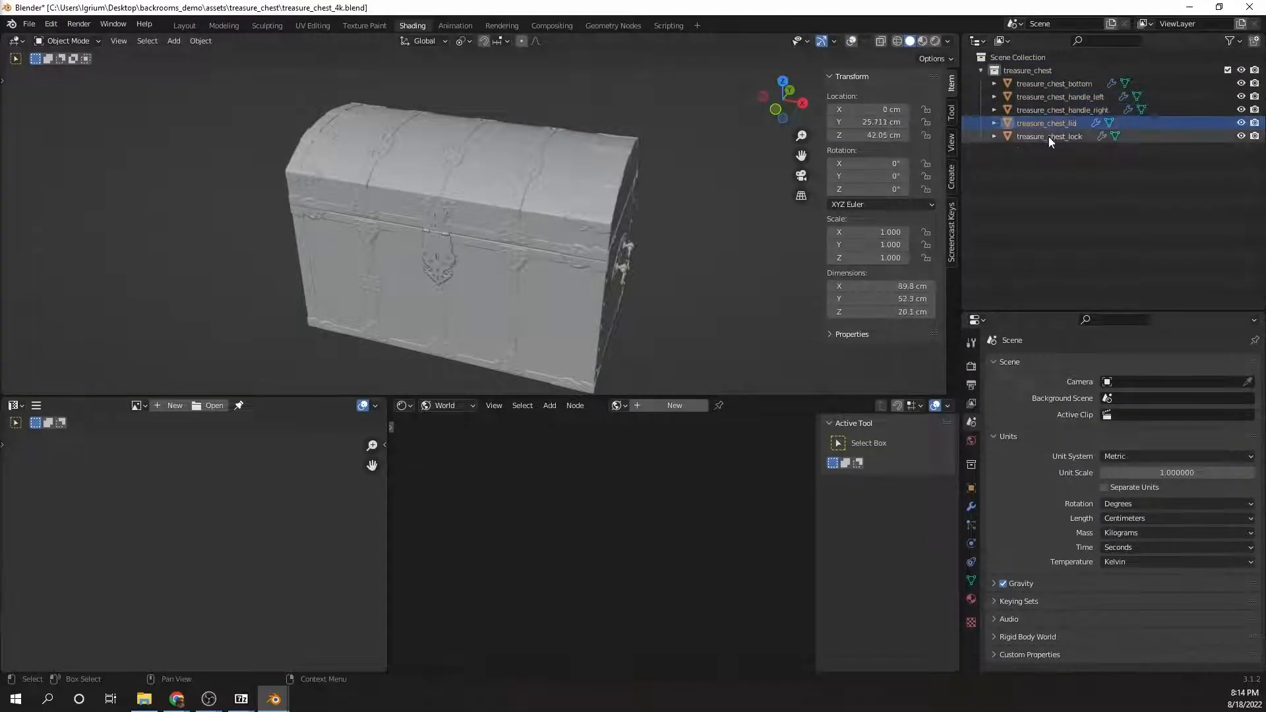
left_click(1048, 137)
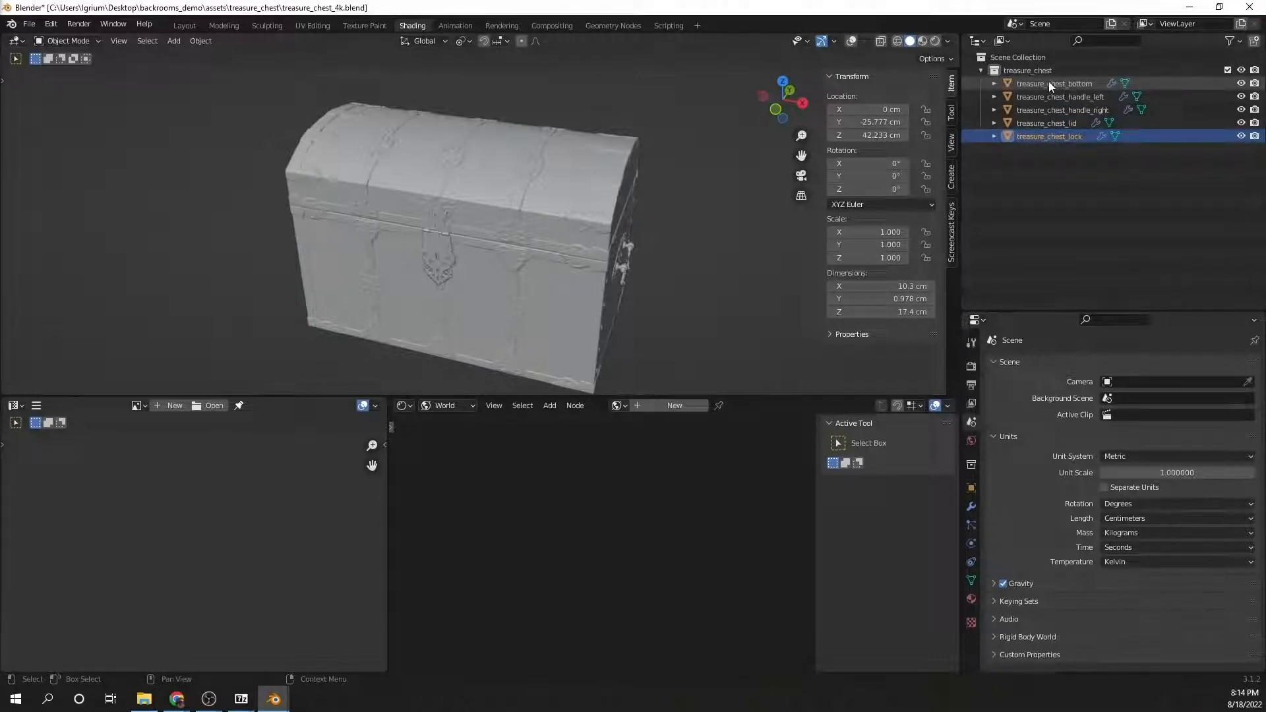
Close treasure_chest_4k.blend without saving its changes, return to the backrooms scene, and save backrooms_project.blend.
left_click(1250, 6)
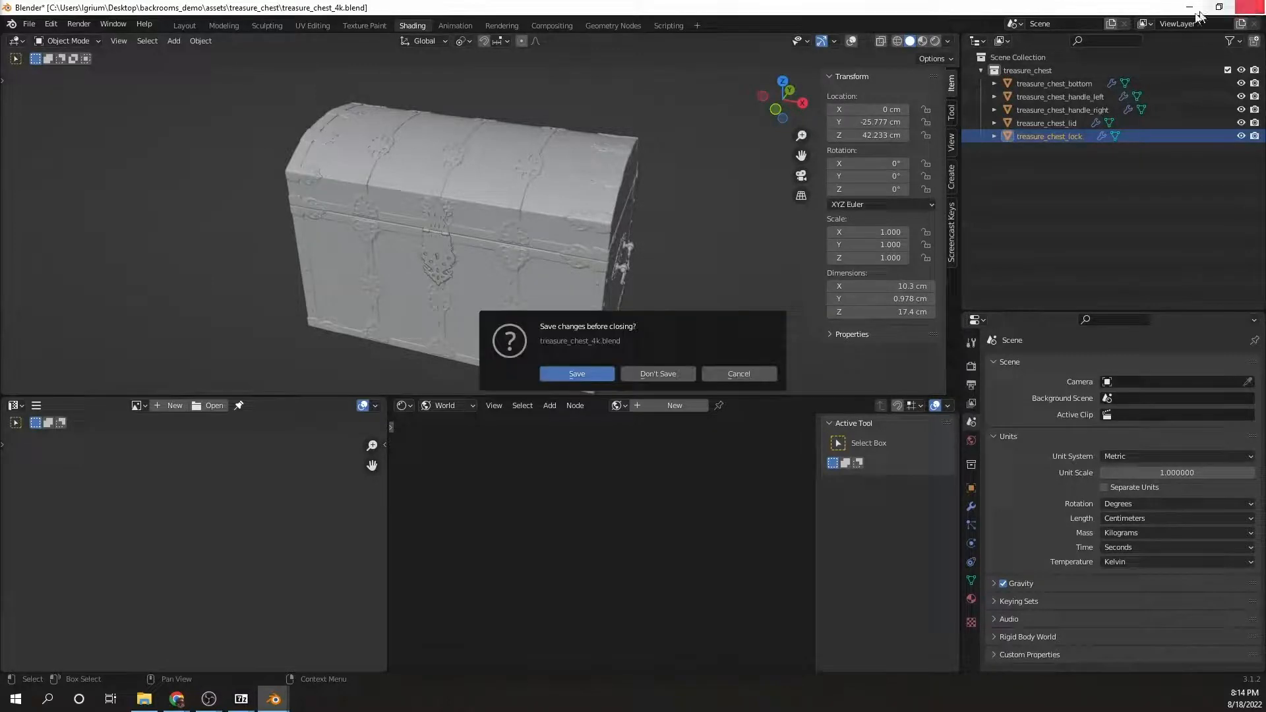
left_click(661, 374)
left_click(528, 6)
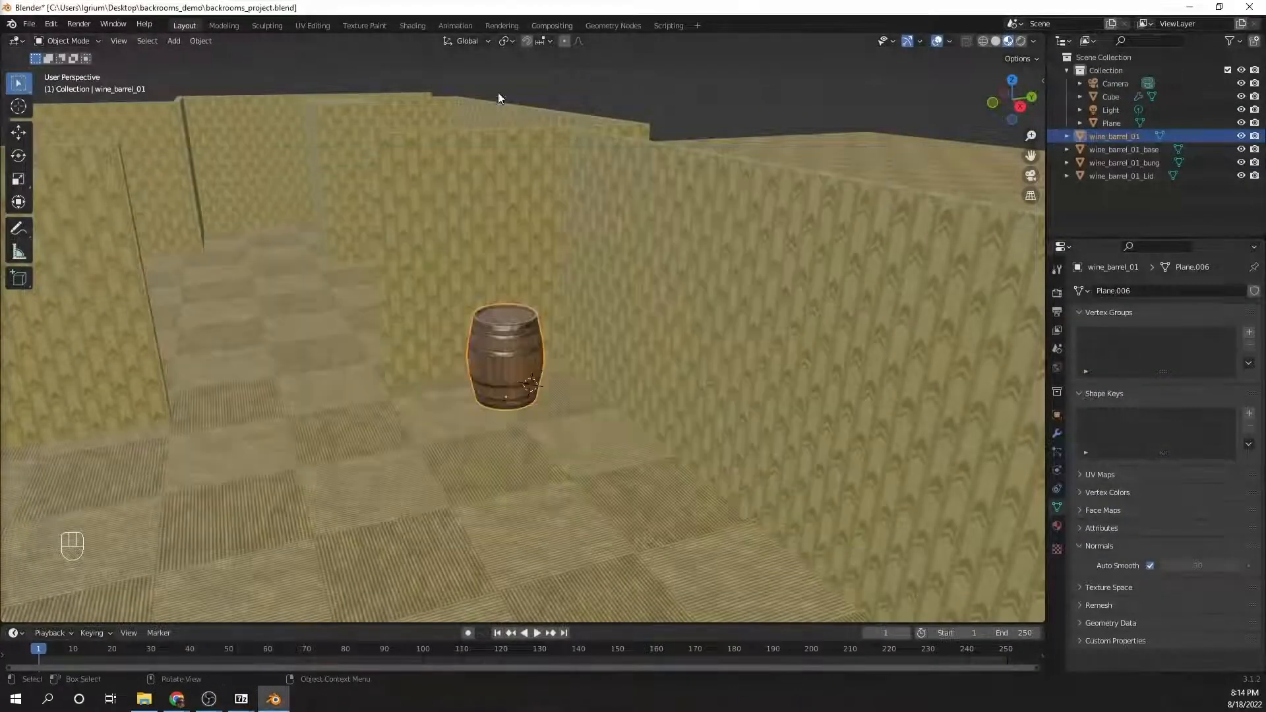
key("ctrl+s")
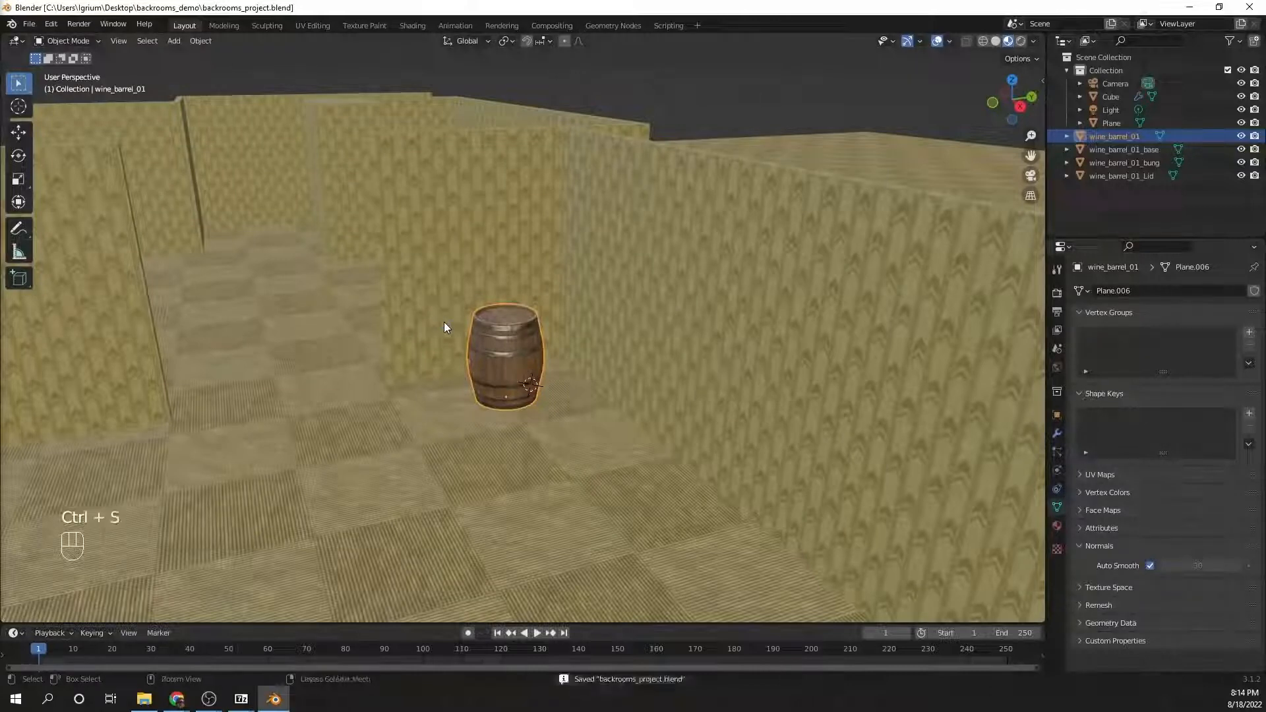
Append the treasure_chest collection from treasure_chest_4k.blend in the assets folder to the backrooms scene.
left_click(29, 24)
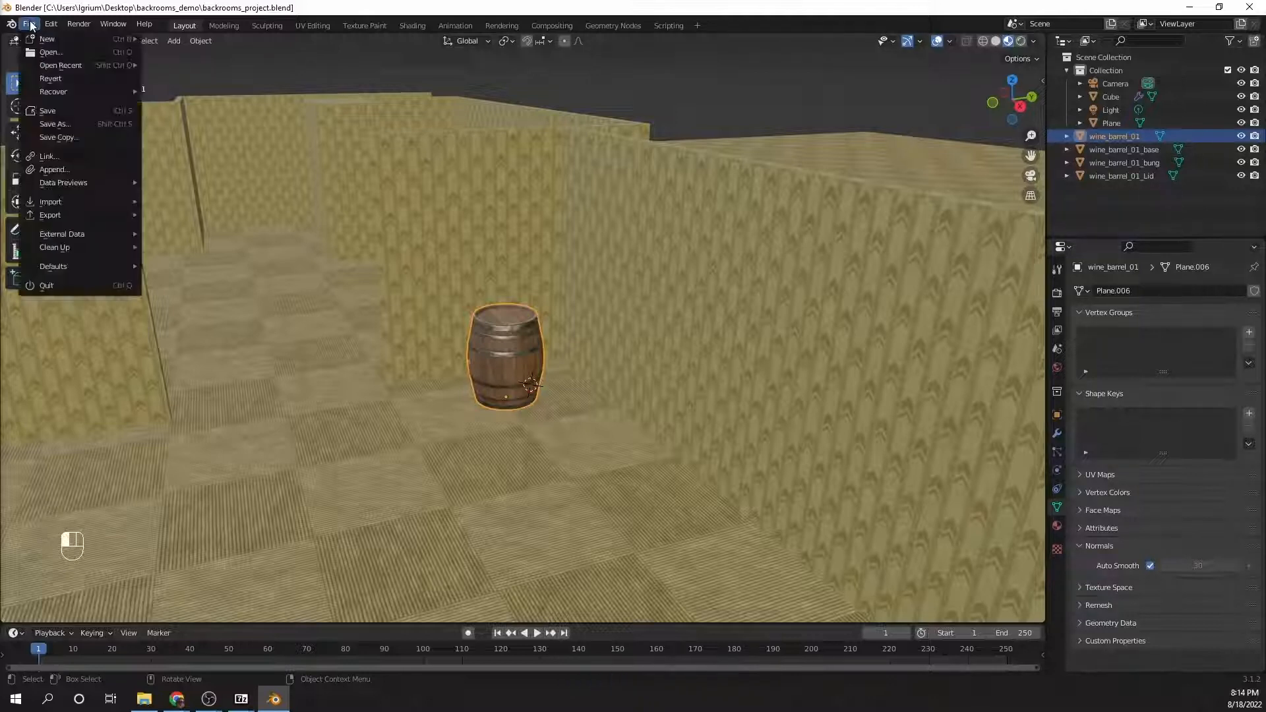
mouse_move(69, 178)
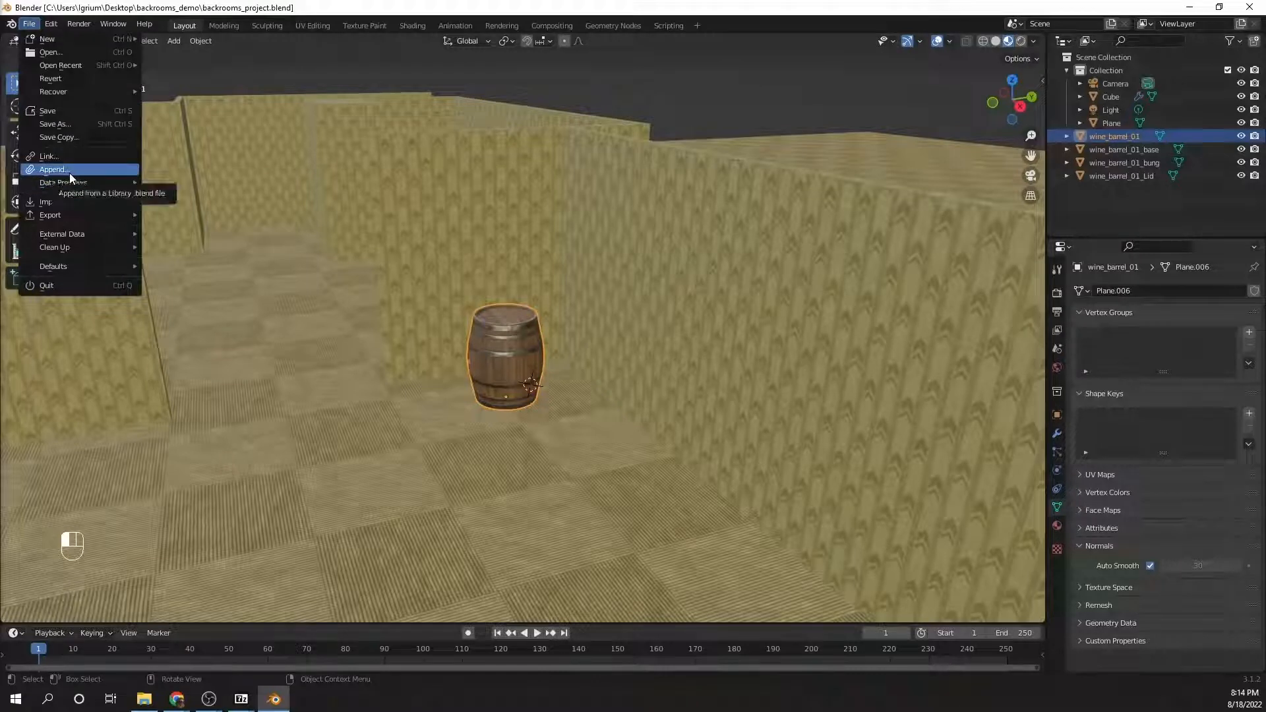
left_click(69, 170)
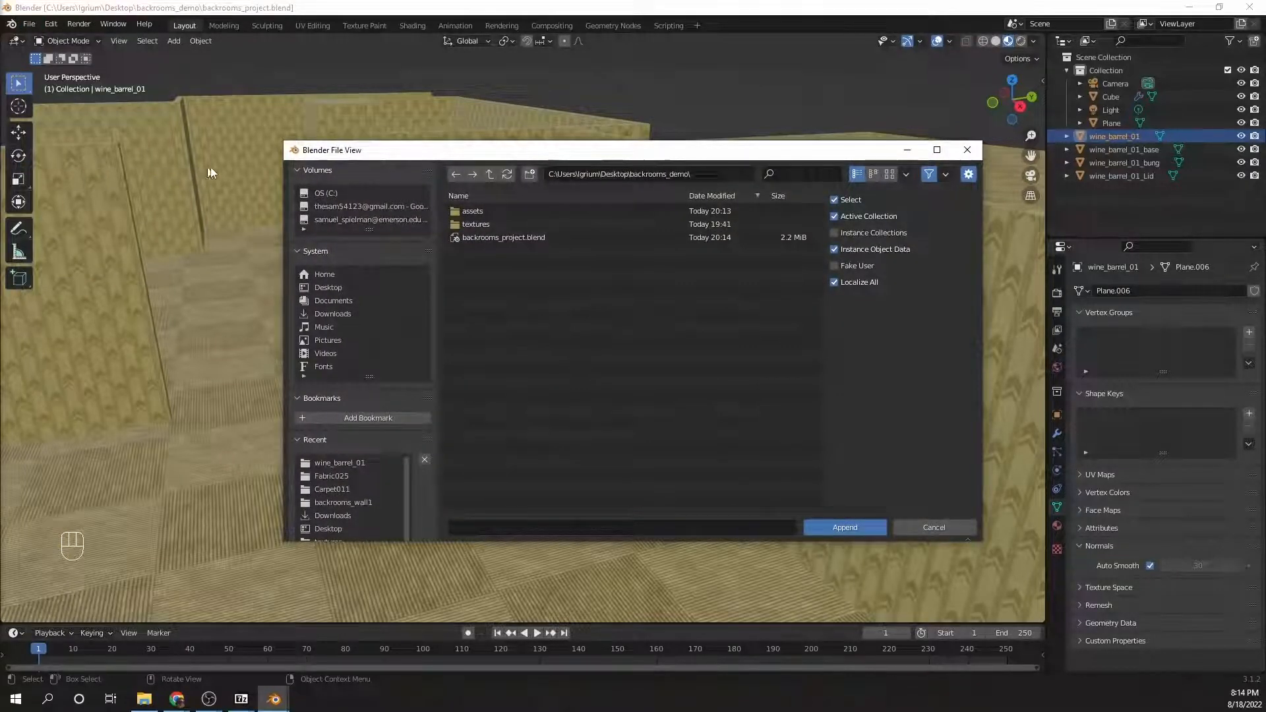
left_click(485, 178)
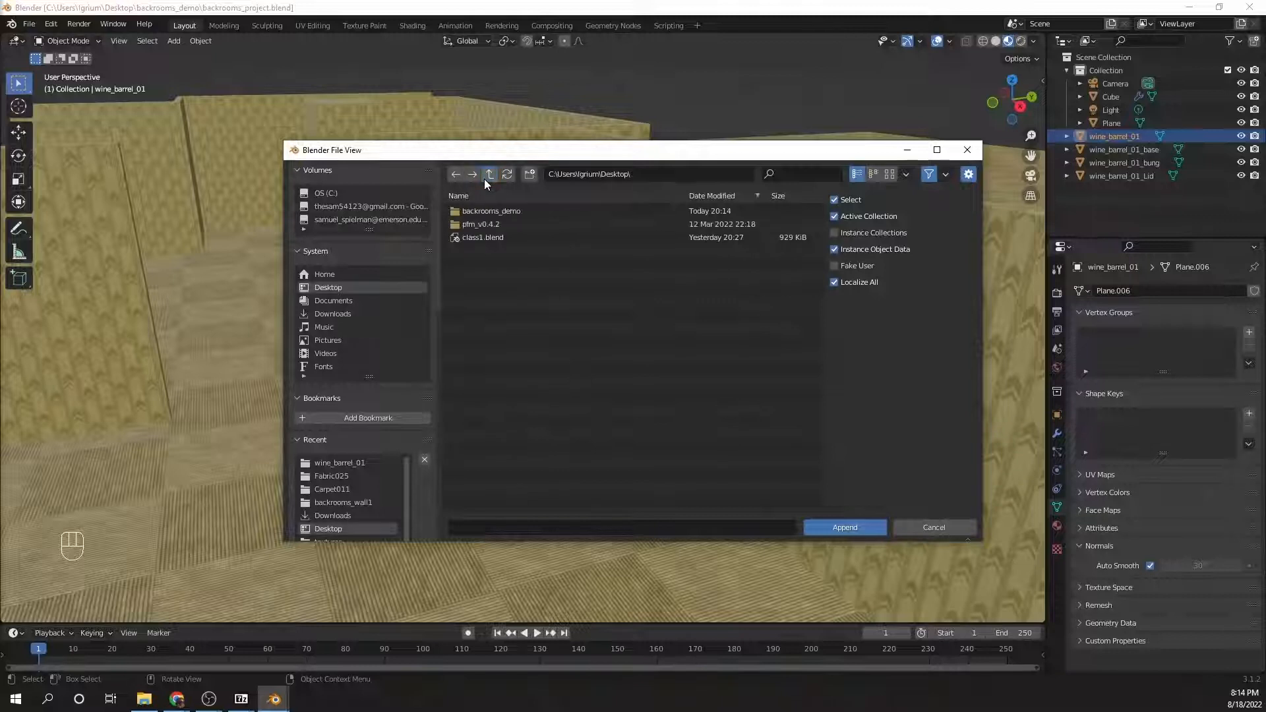
left_click(509, 214)
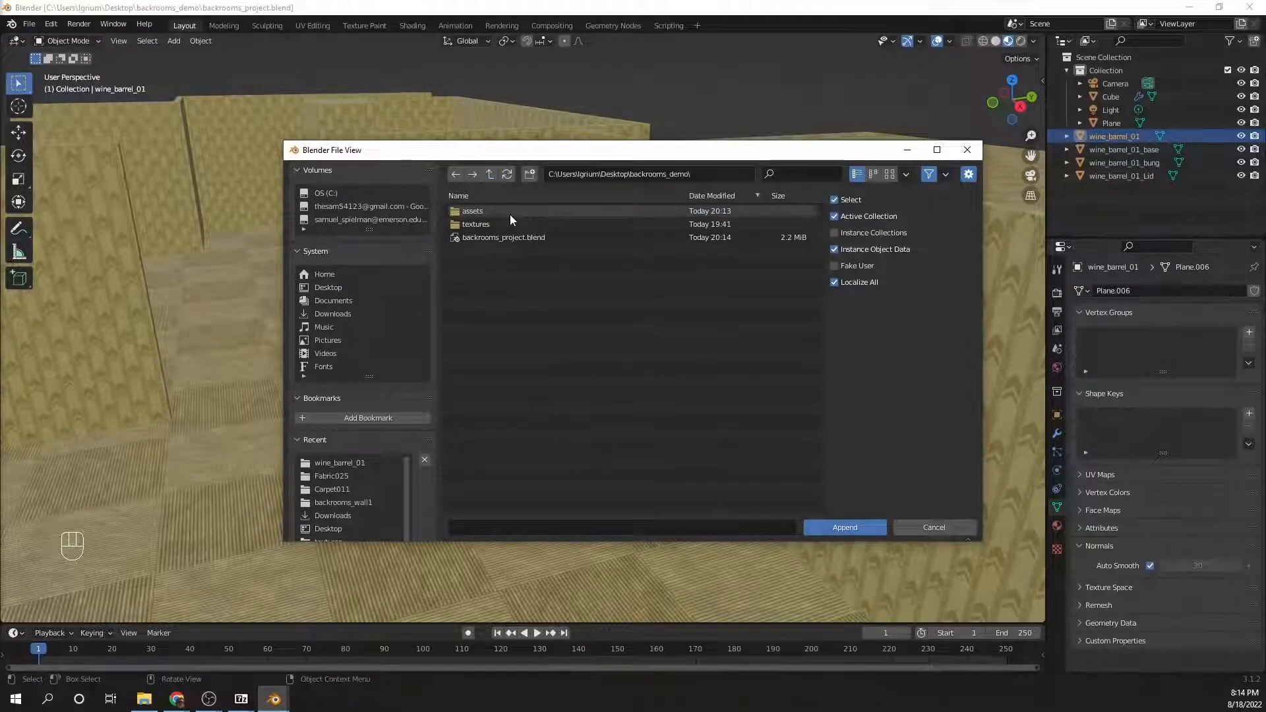
left_click(509, 215)
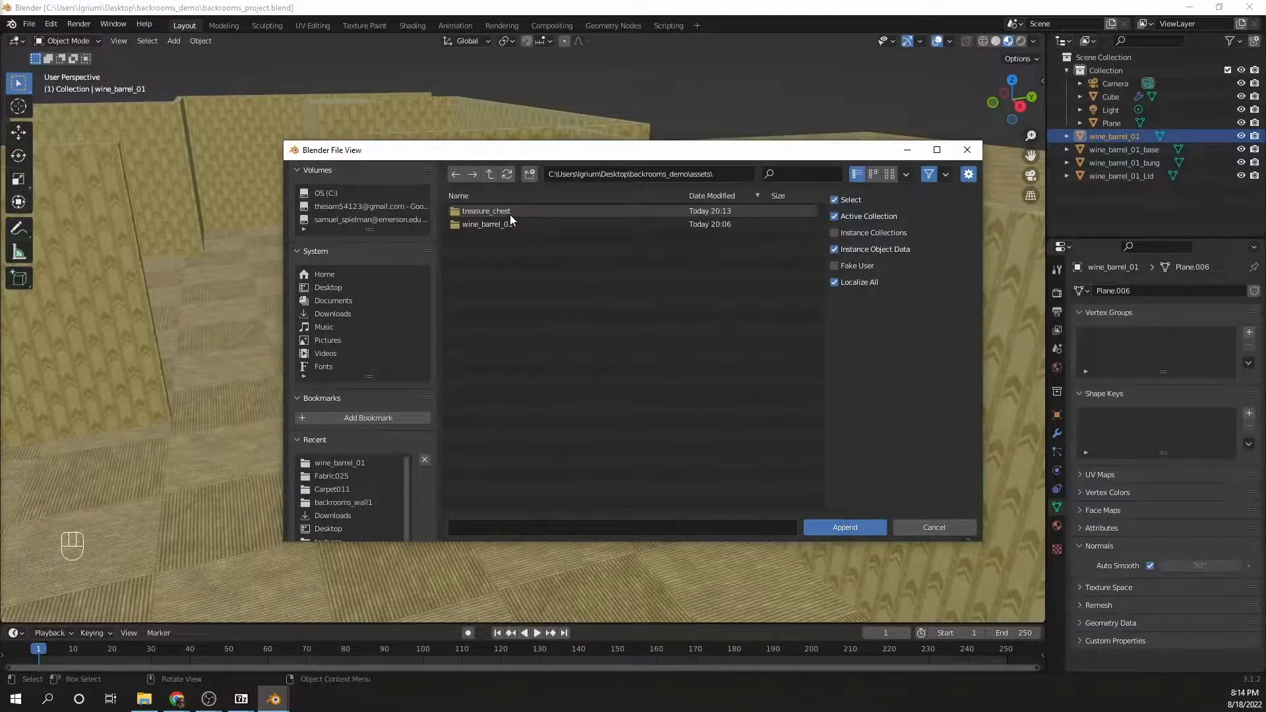
left_click(548, 211)
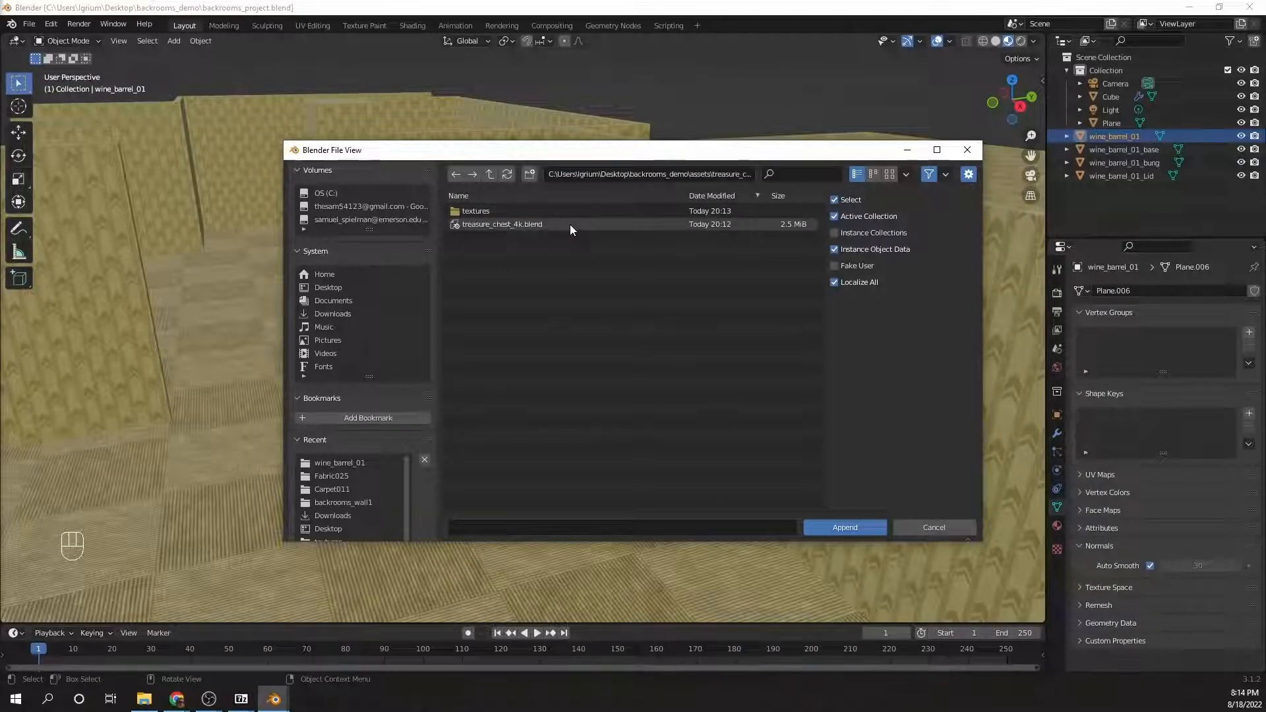
left_click(570, 224)
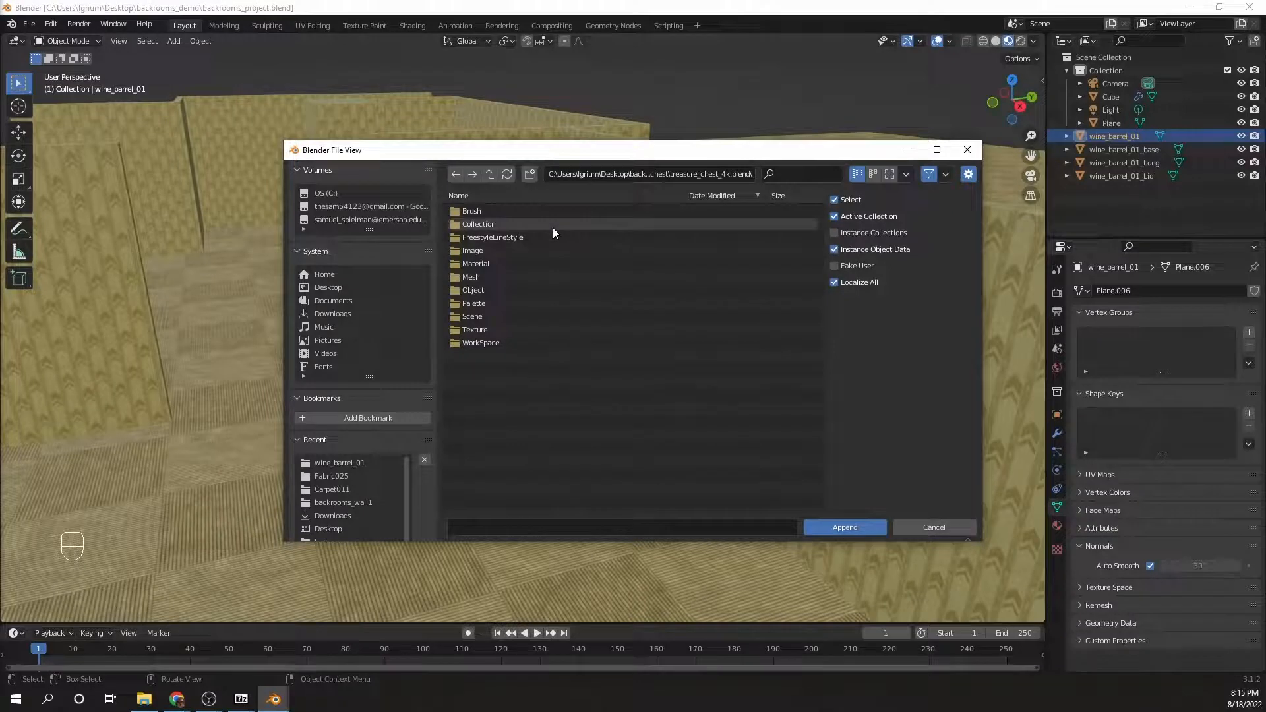
double_click(552, 227)
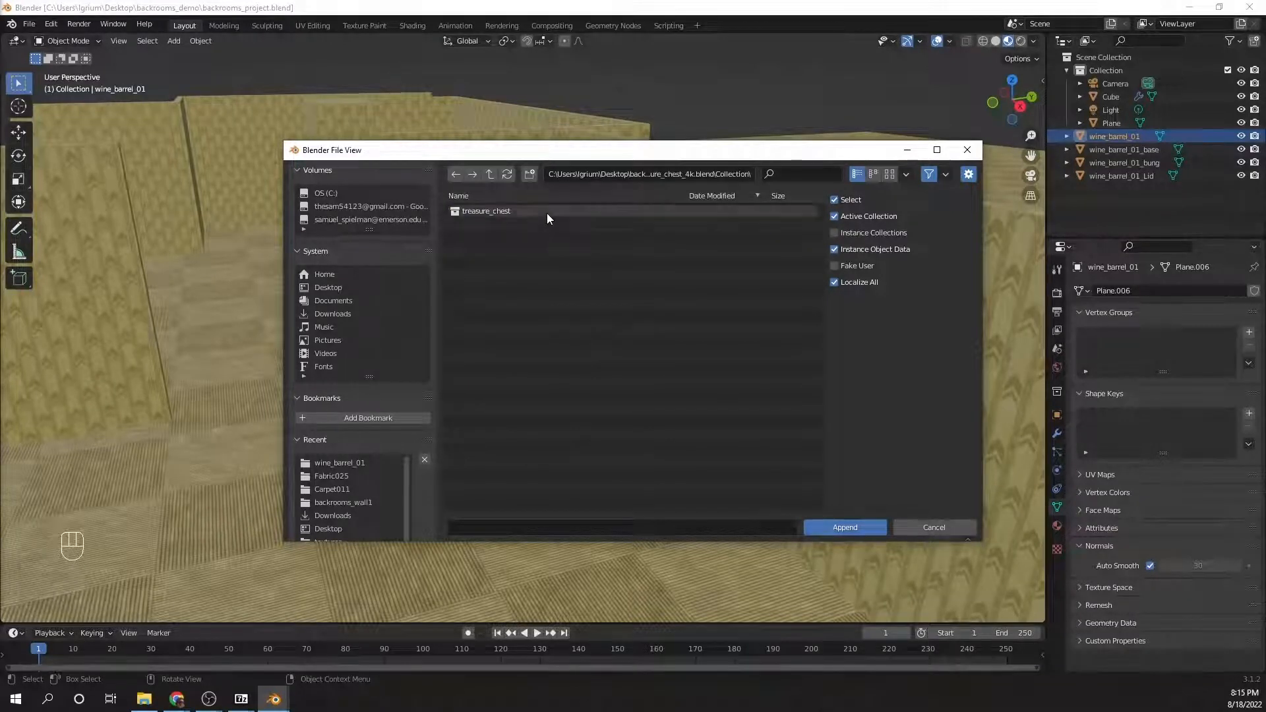
left_click(548, 212)
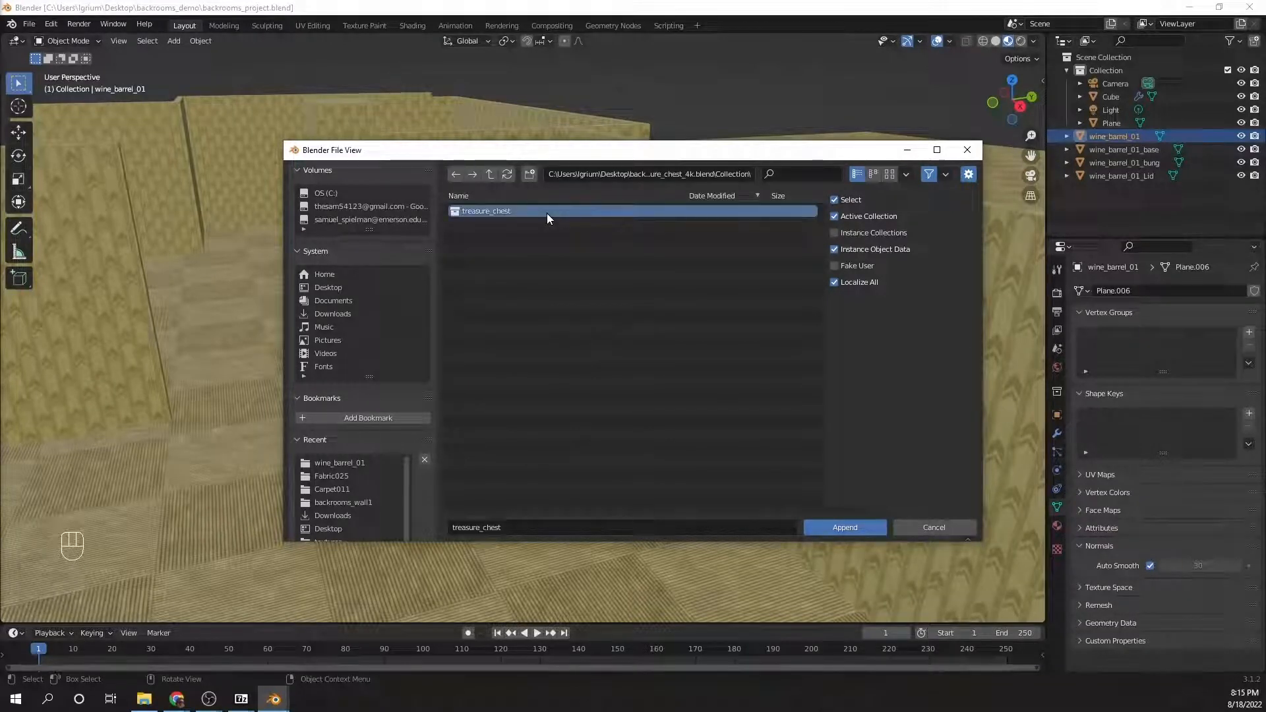
double_click(547, 213)
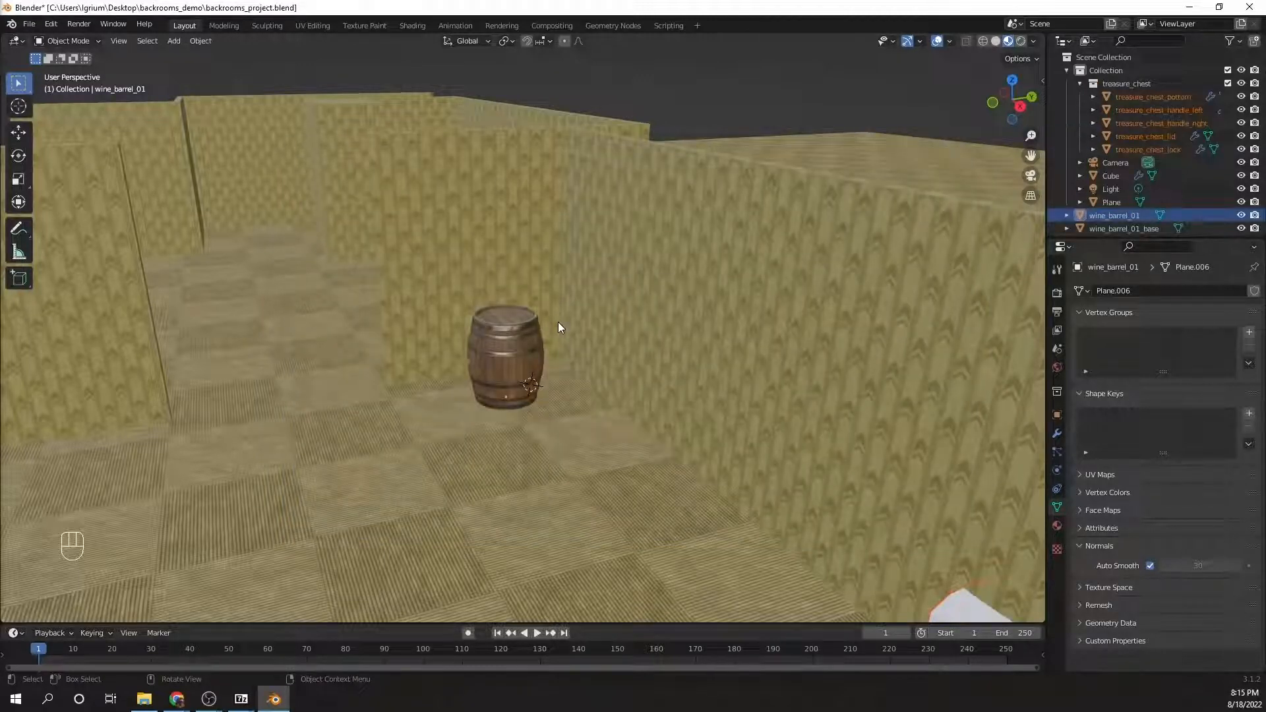
Move the treasure chest across the floor without changing its height, placing it before the wall section across from the wine barrel.
scroll(580, 343, "down", 6)
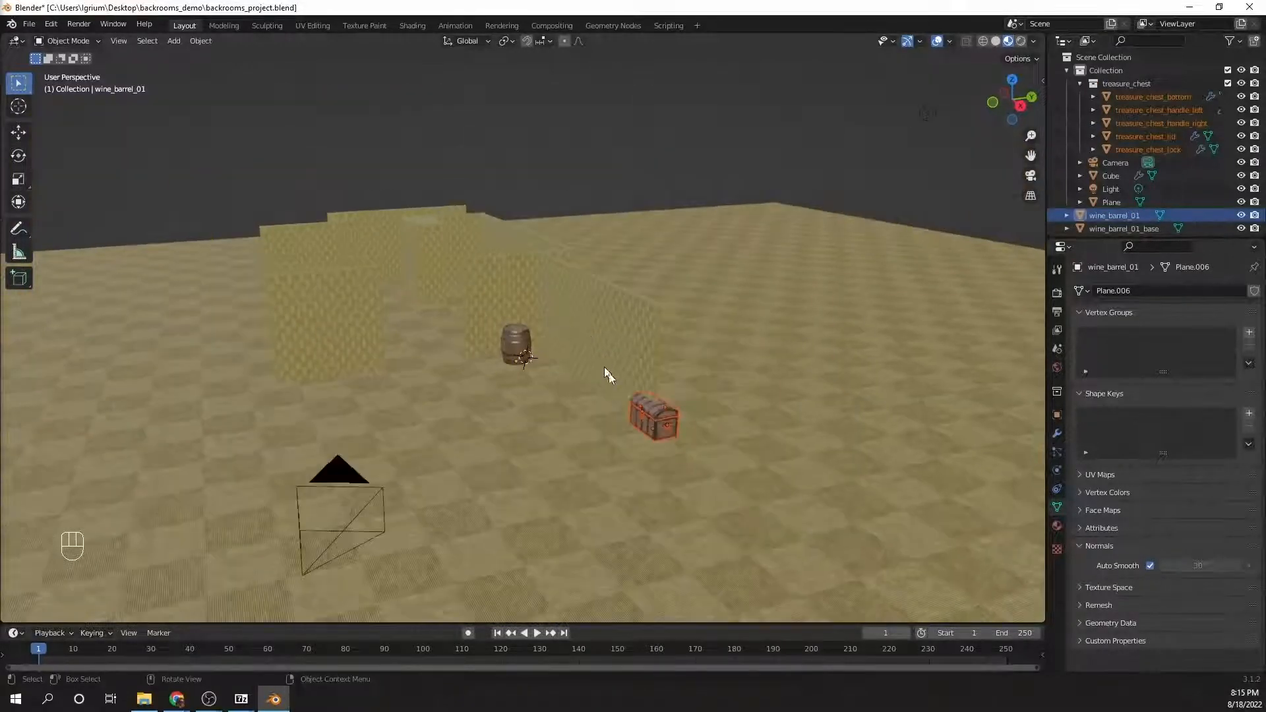
scroll(617, 386, "up", 2)
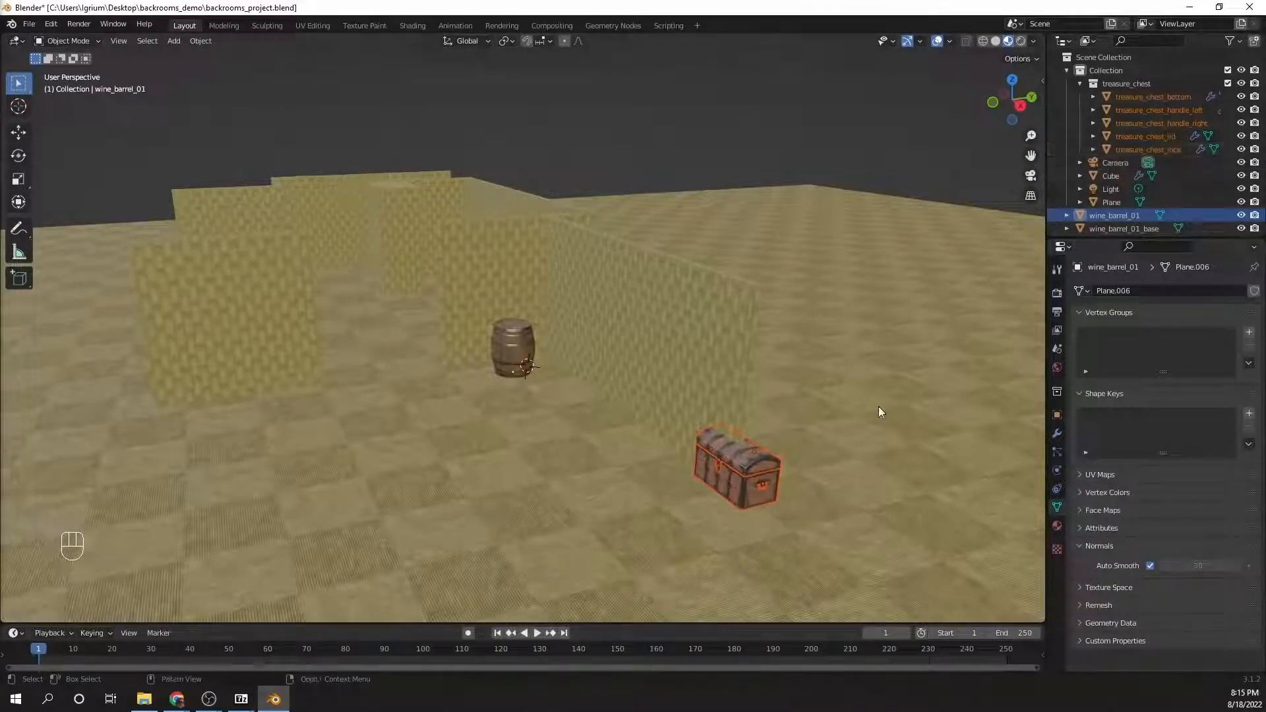
key("g")
key("shift+z")
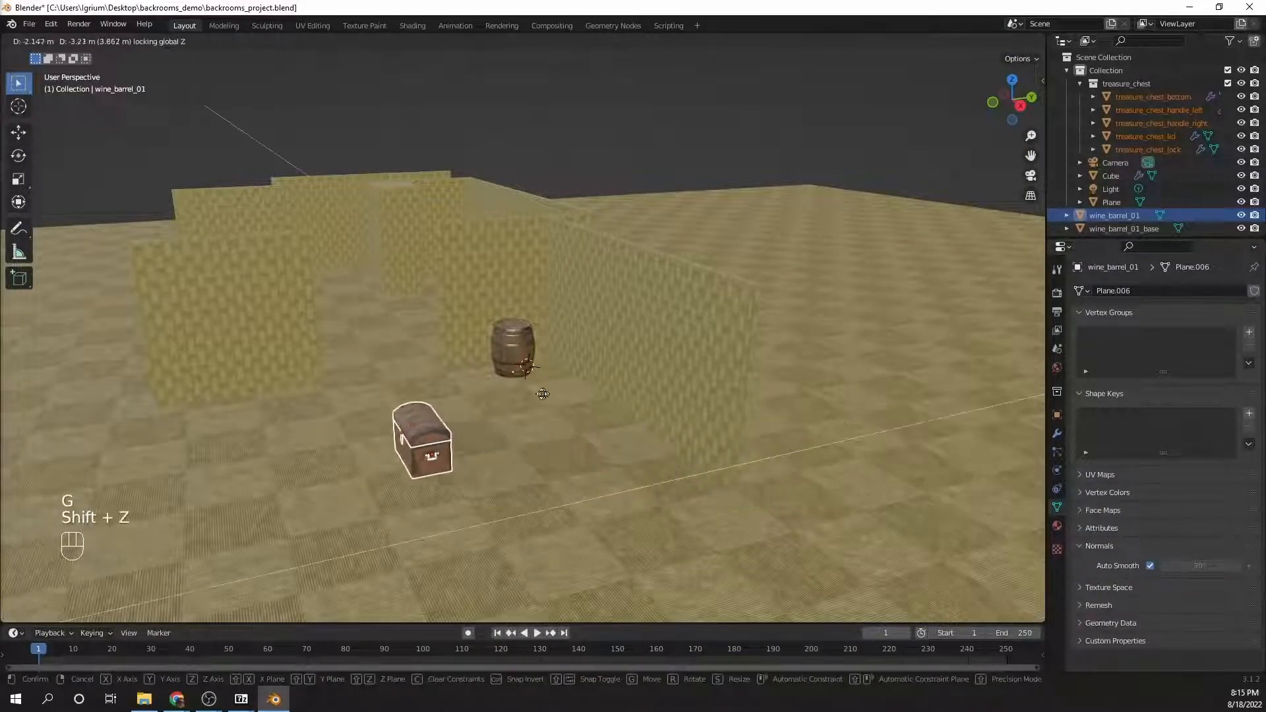
left_click(401, 355)
key("KP_Decimal")
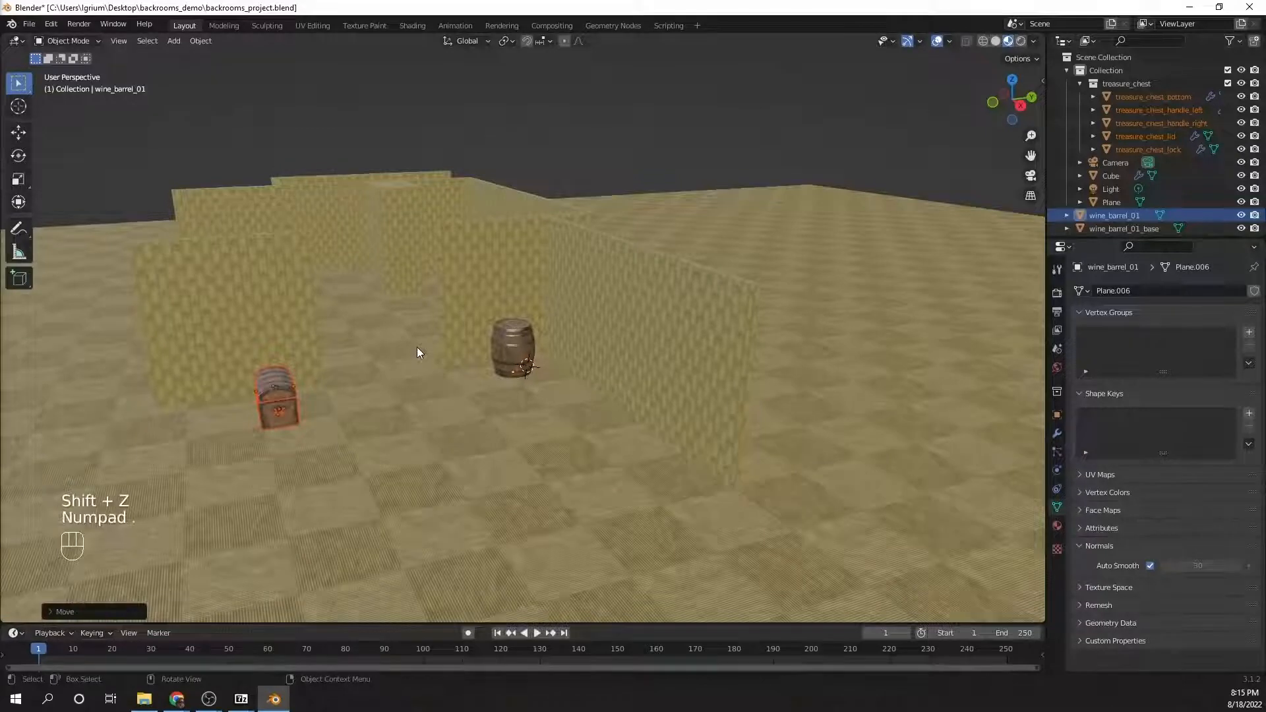
Rotate the whole treasure chest about the global Z axis to turn its lock side toward the open floor.
middle_click_drag(415, 422, 662, 413, "shift")
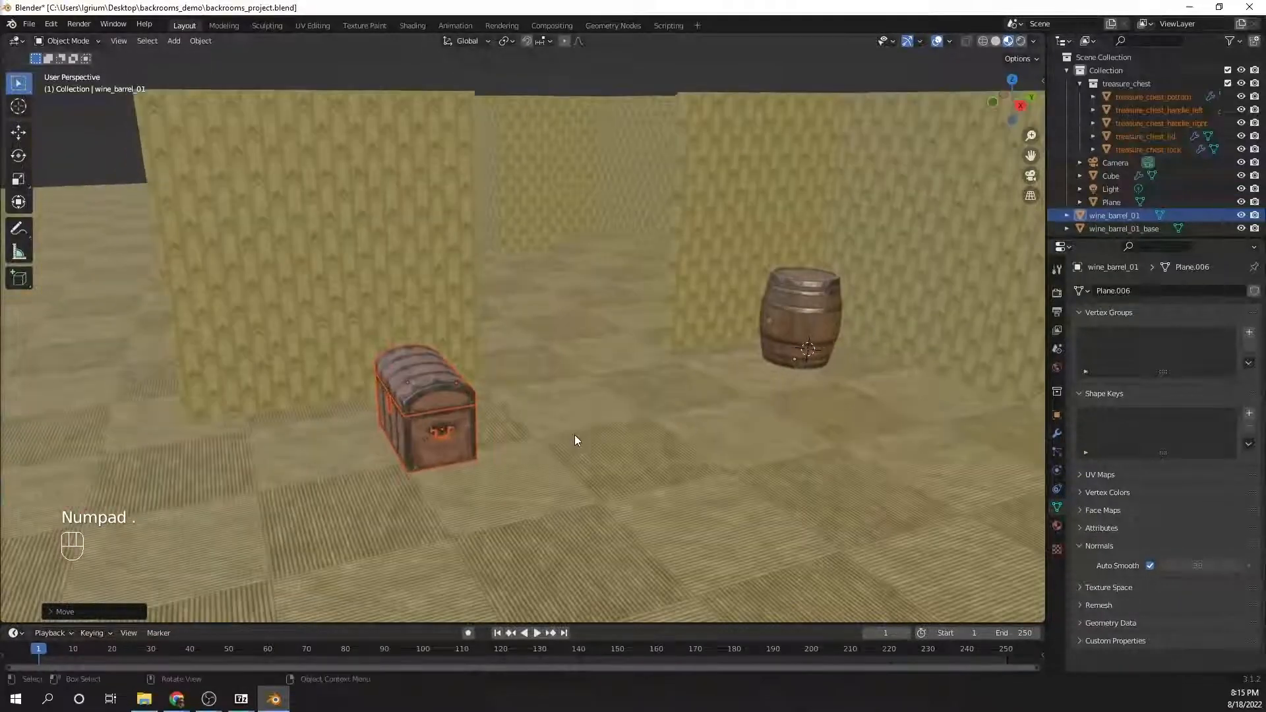
key("r")
key("z")
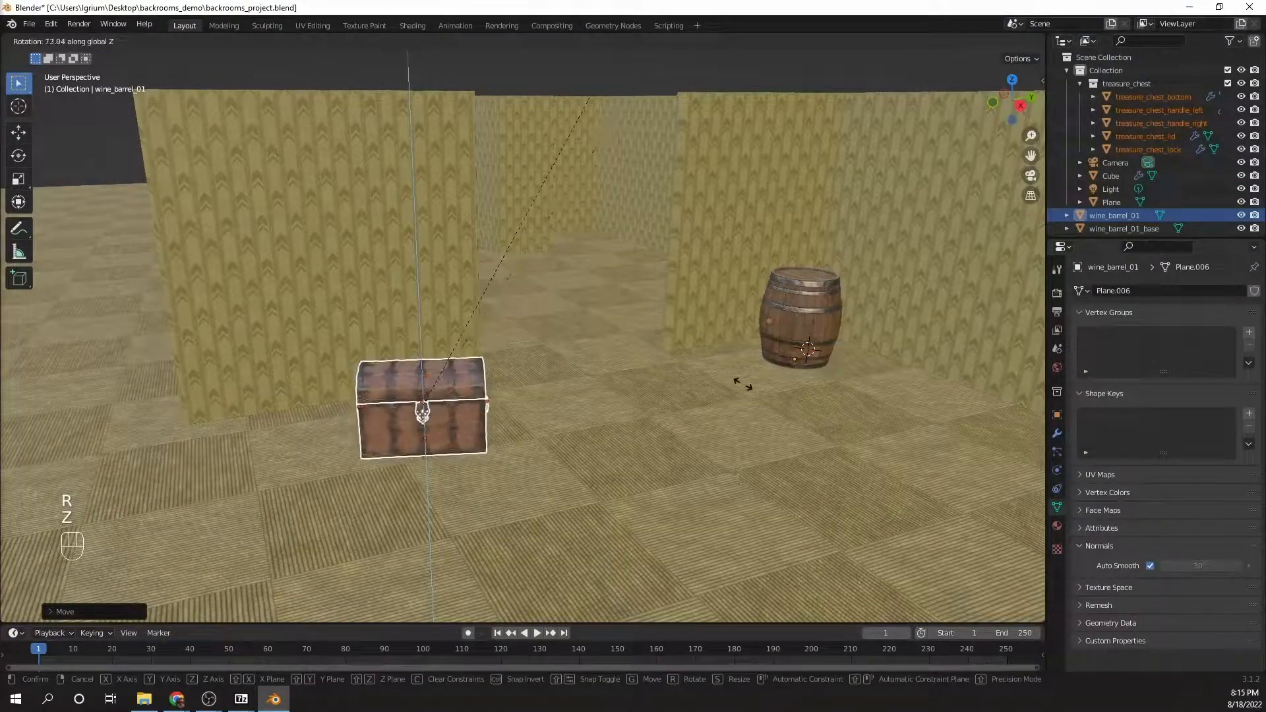
left_click(951, 305)
Look closely at the treasure chest's lid and briefly check its mesh in Edit Mode.
scroll(740, 446, "up", 7)
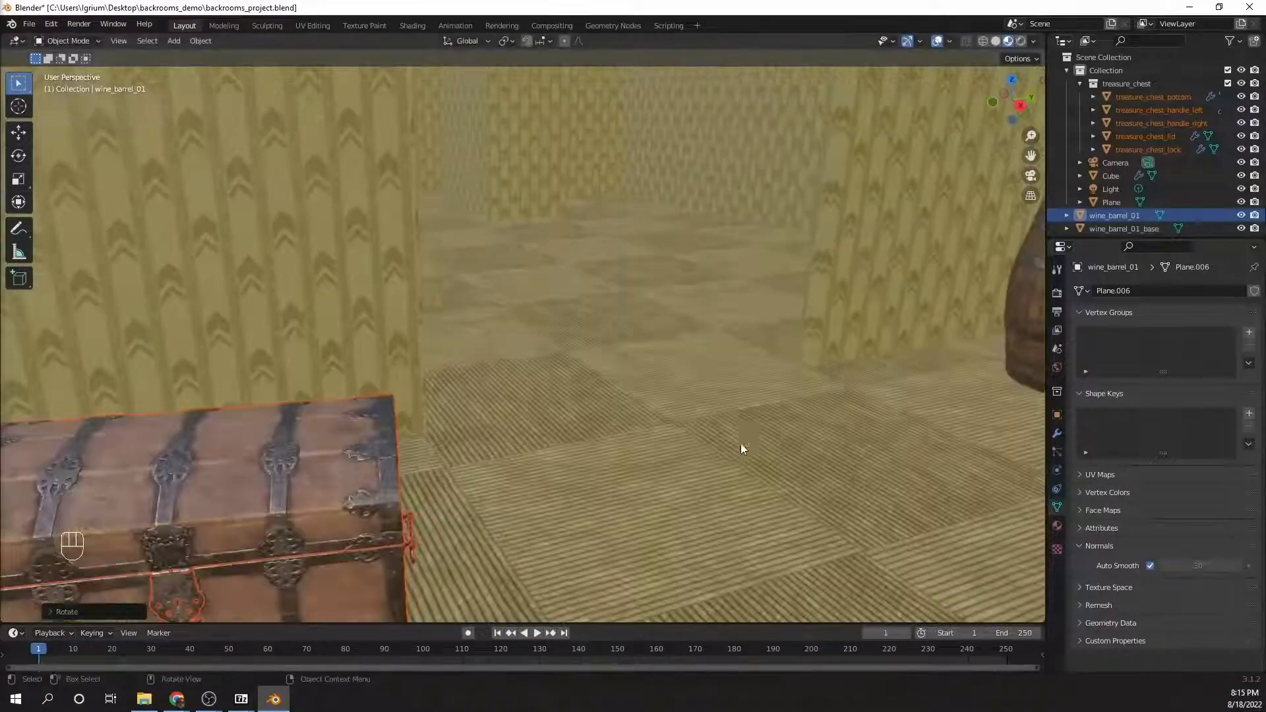
middle_click_drag(660, 462, 811, 356, "shift")
left_click(501, 350)
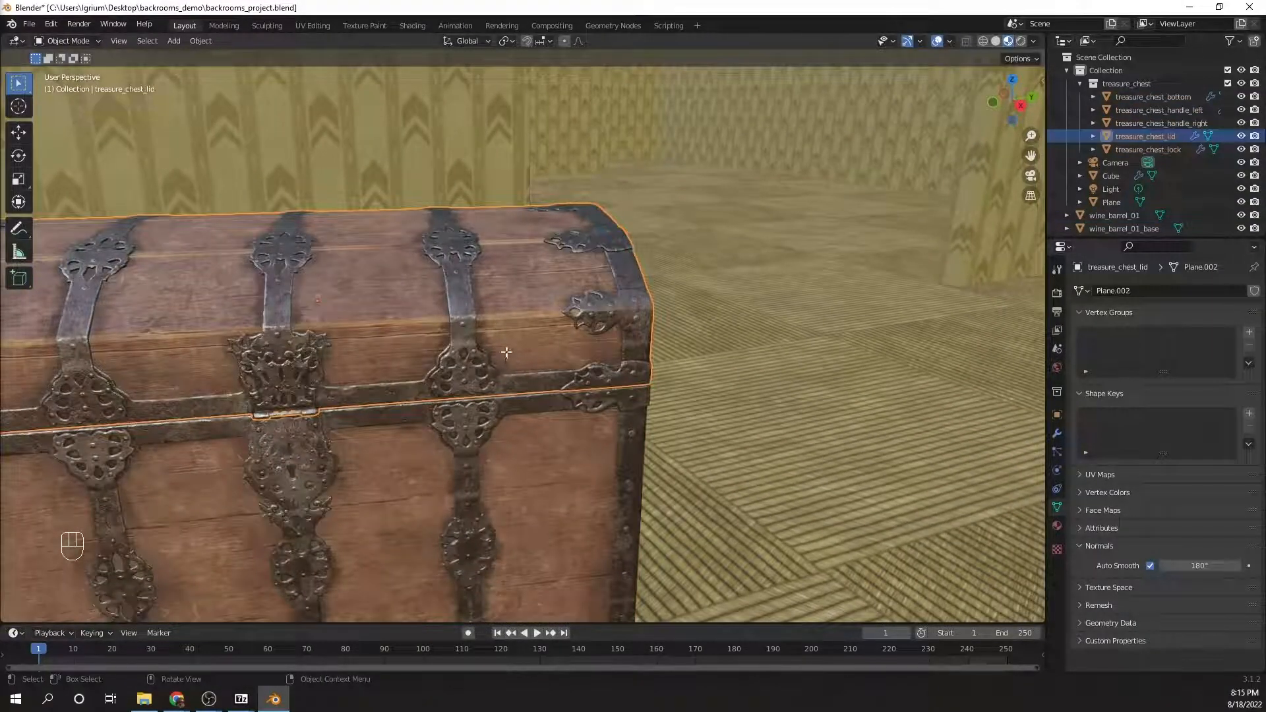
key("Tab")
mouse_move(536, 353)
middle_mouse_down()
mouse_move(550, 350)
mouse_move(547, 370)
middle_mouse_up()
key("Tab")
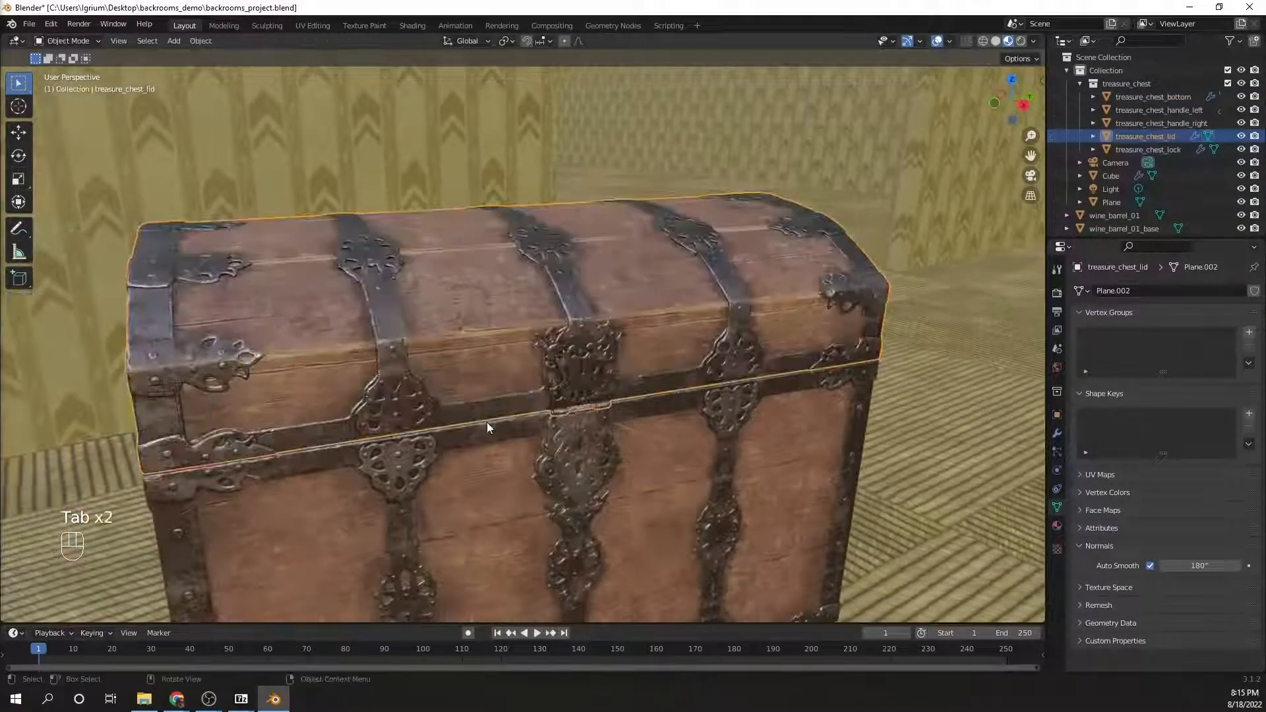
Examine the chest bottom's mesh in Edit Mode, comparing its metal fittings and wooden panels with the Object Mode view.
left_click(482, 454)
key("Tab")
scroll(481, 454, "up", 6)
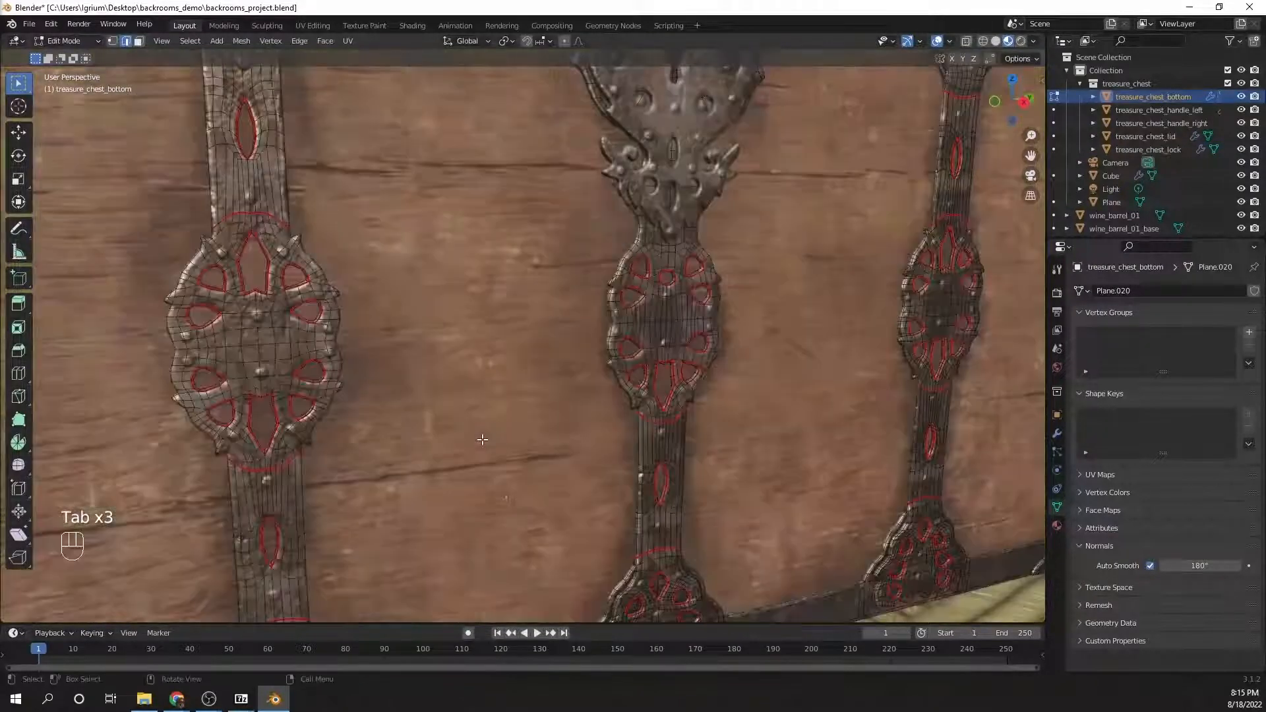
middle_click_drag(482, 440, 488, 441)
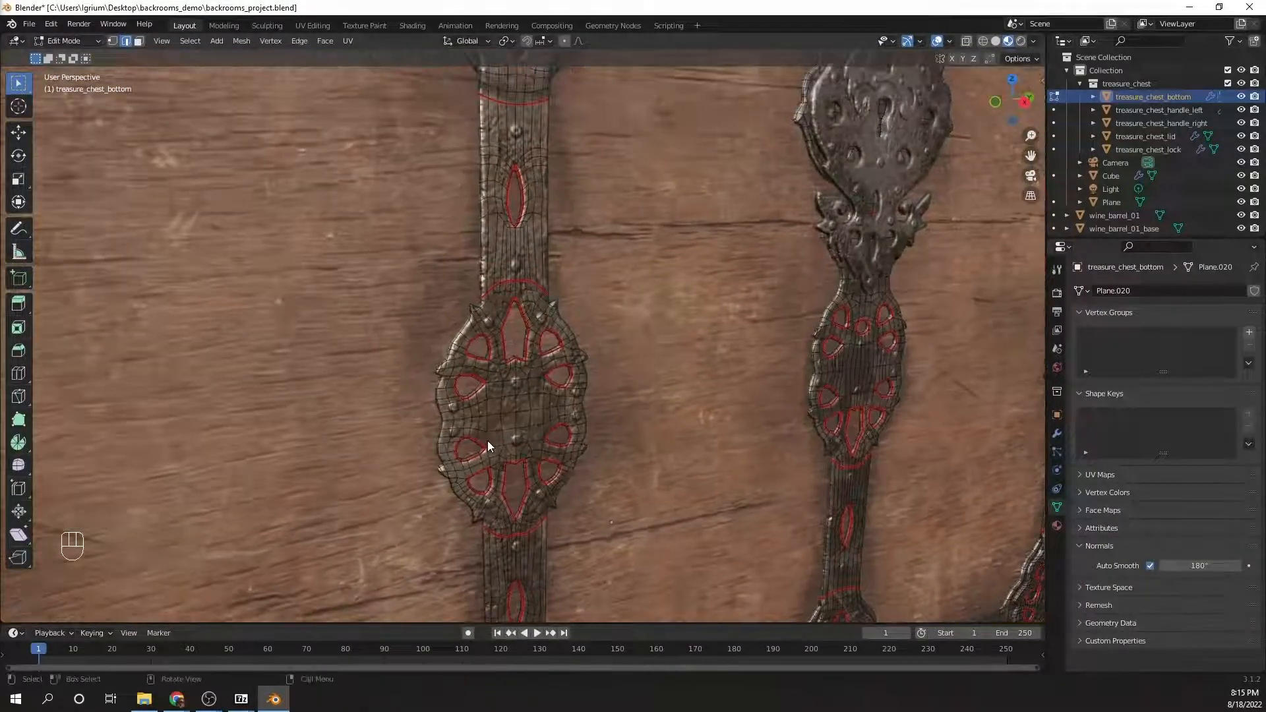
key("Tab")
key("Tab")
key("Tab")
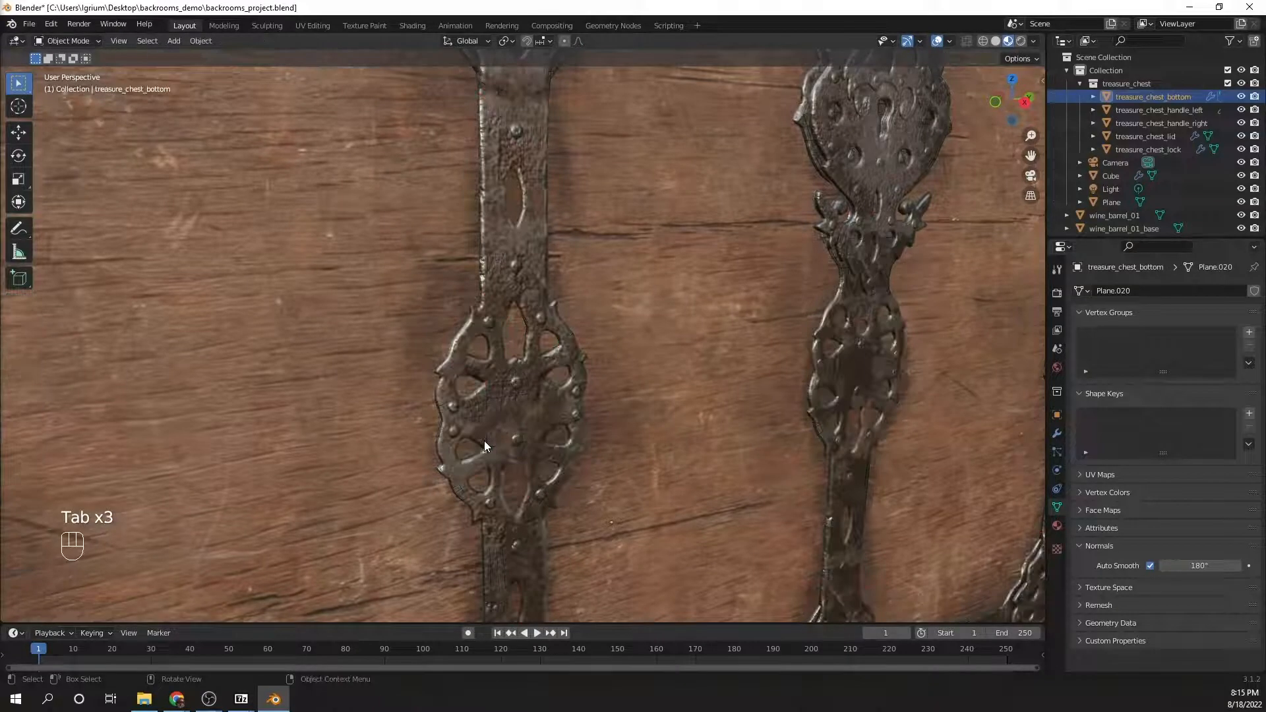
key("Tab")
scroll(504, 417, "up", 4)
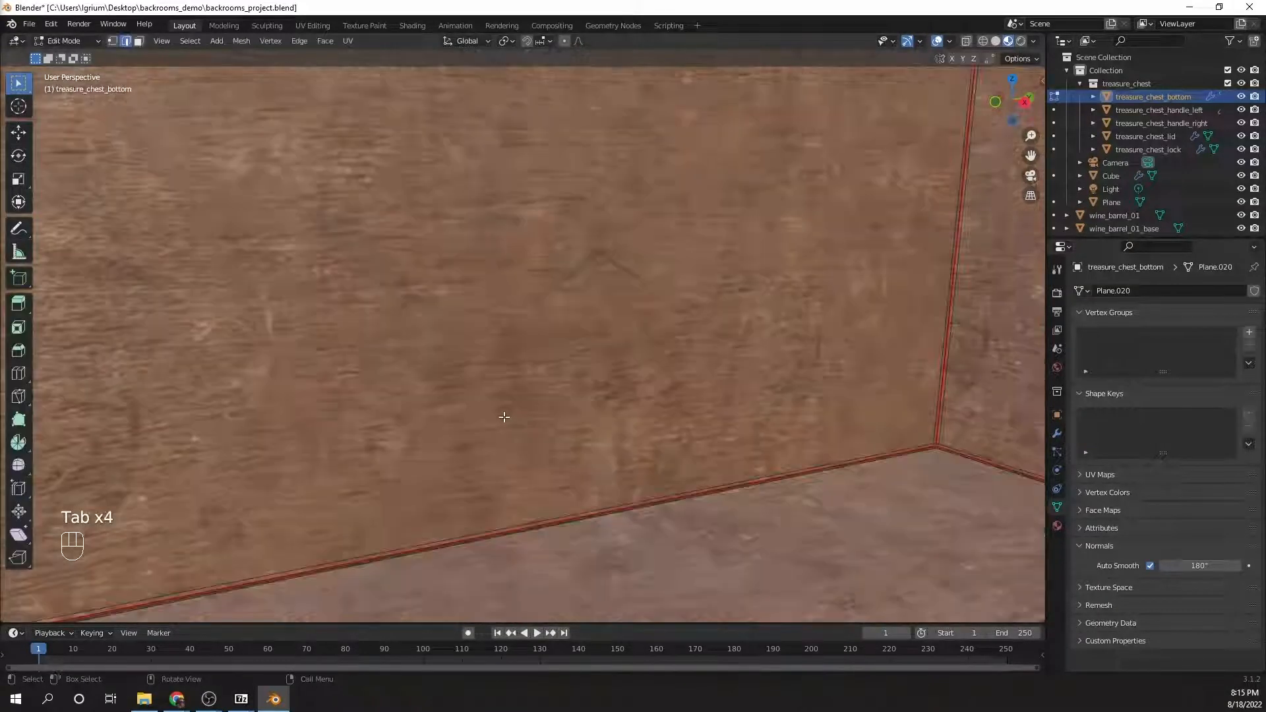
scroll(490, 409, "down", 4)
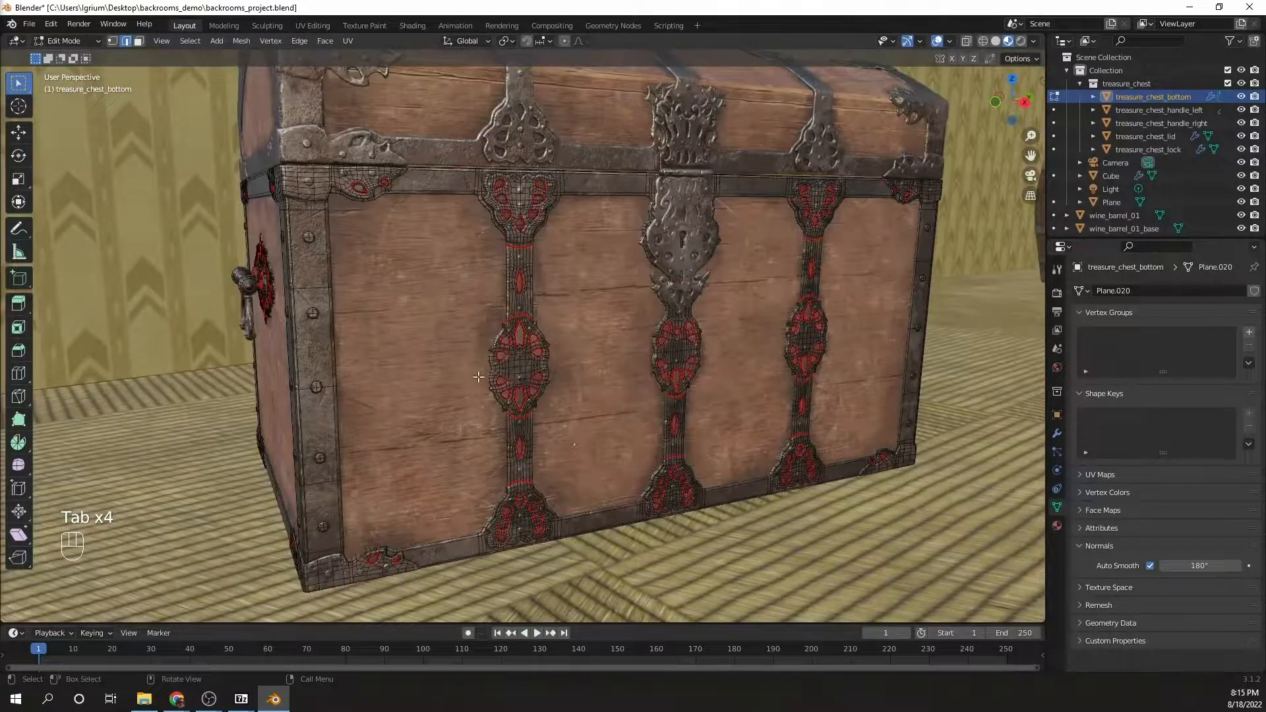
middle_click_drag(478, 377, 482, 378)
scroll(483, 382, "down", 2)
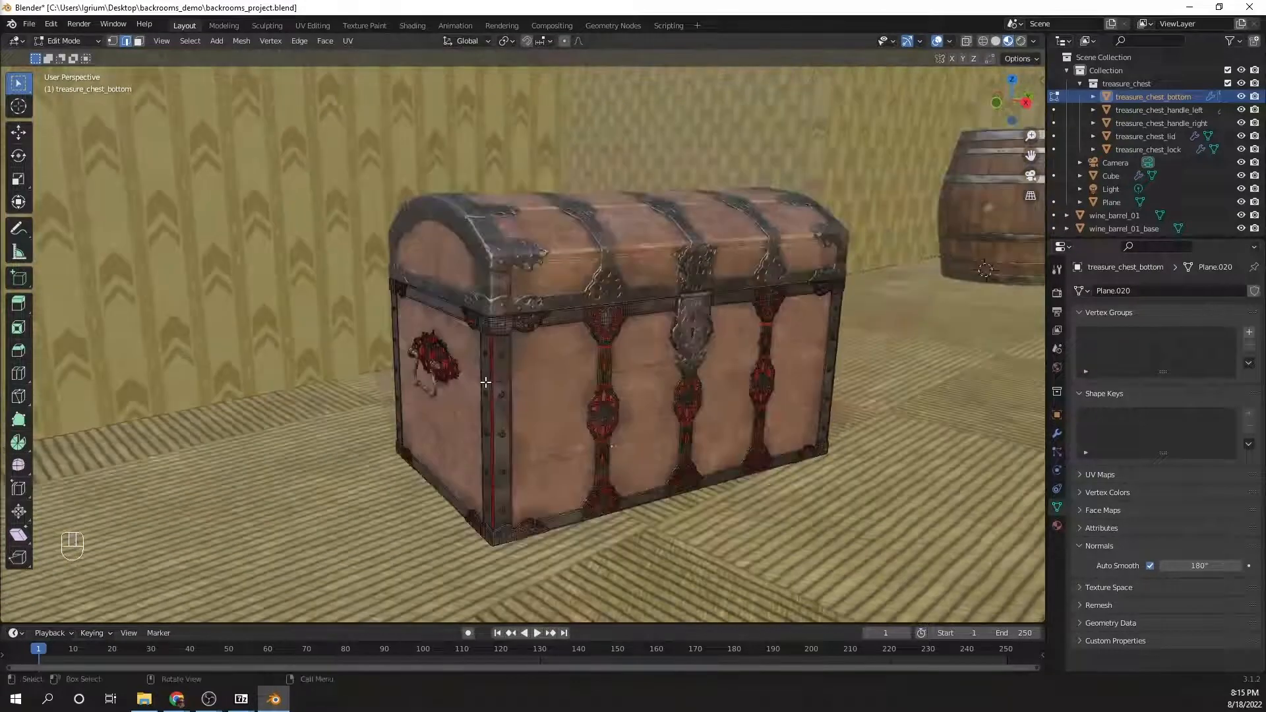
key("Tab")
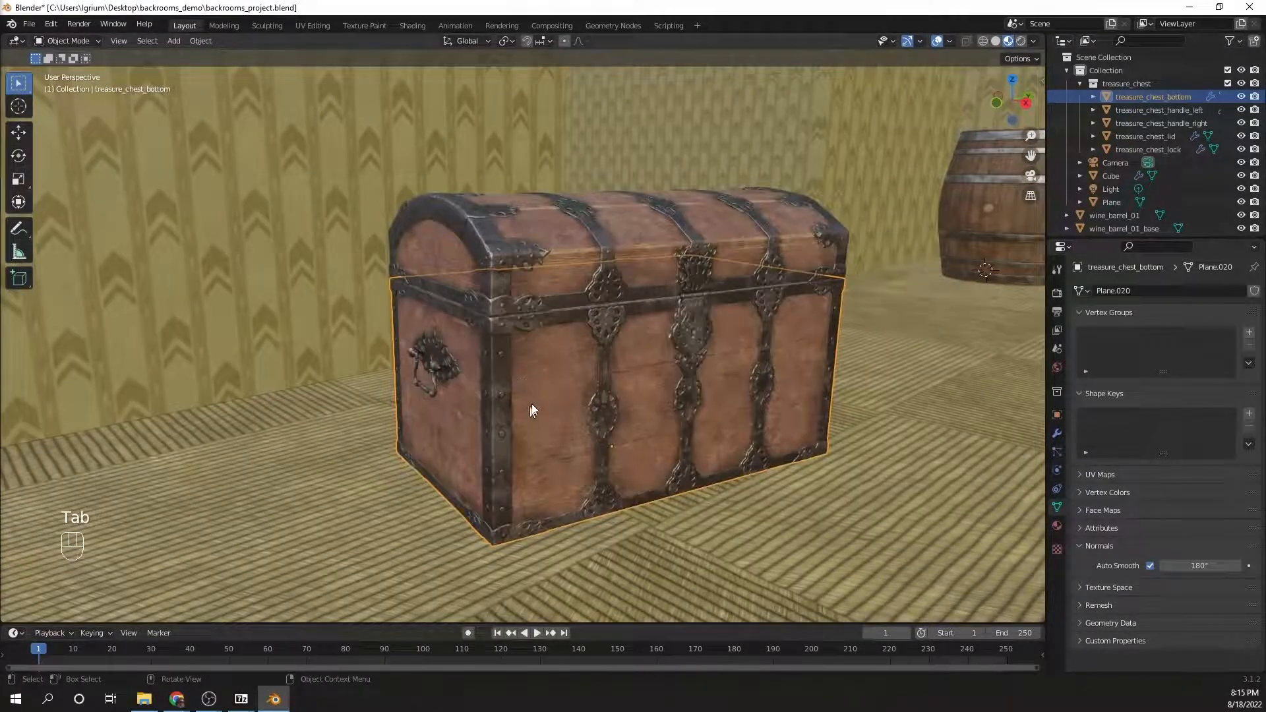
Examine the mesh of the chest lid's metal bands and wooden planks in Edit Mode.
middle_click_drag(534, 411, 513, 372)
key("Tab")
scroll(520, 358, "up", 2)
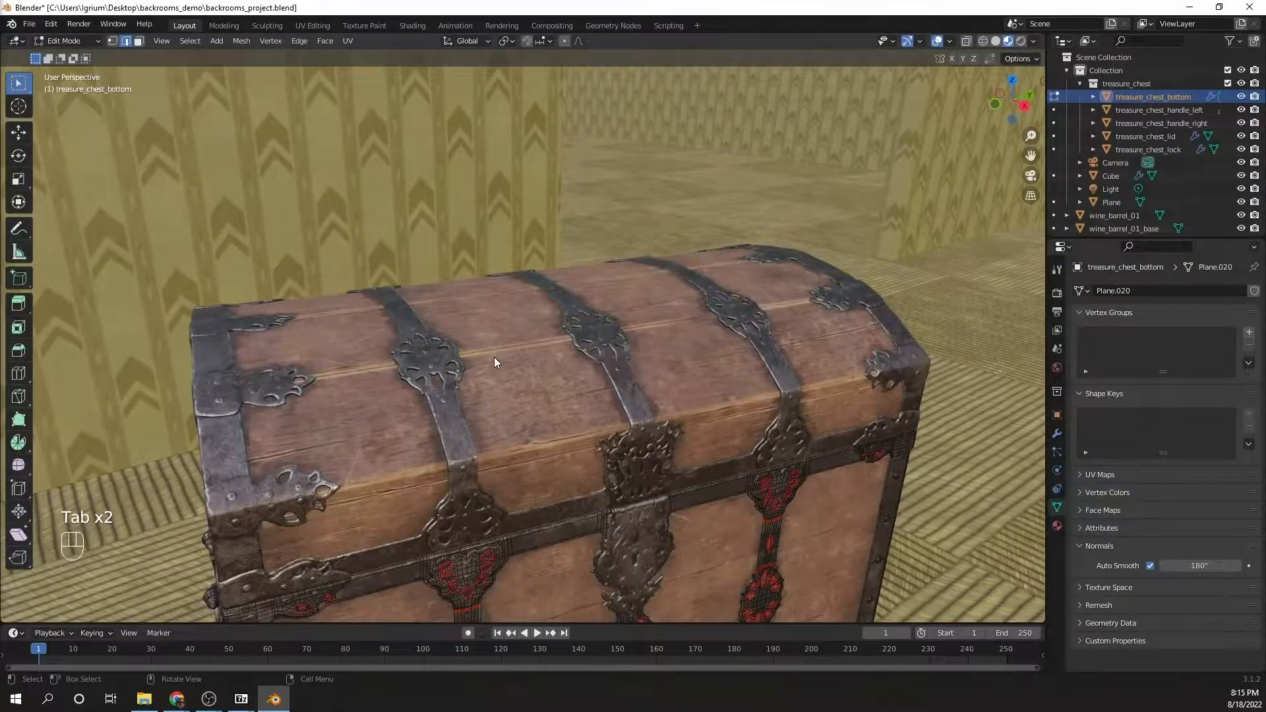
key("Tab")
left_click(493, 357)
key("Tab")
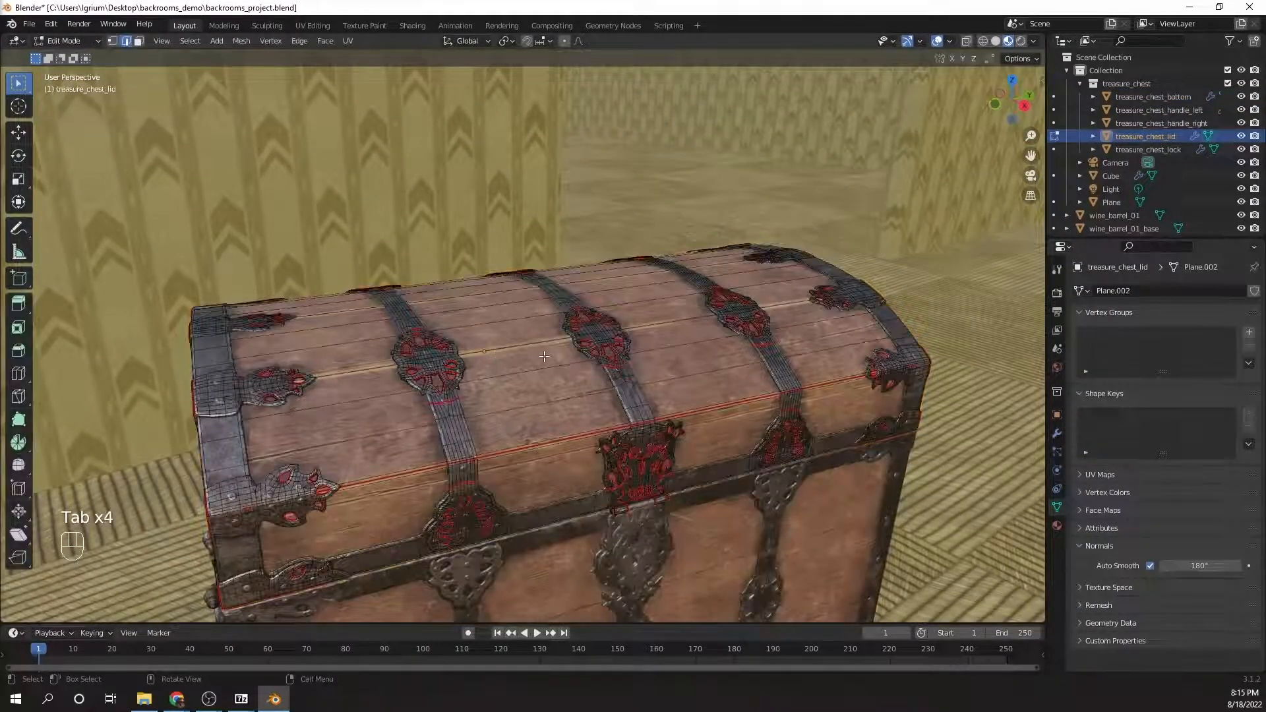
key("Tab")
scroll(544, 357, "down", 5)
middle_click_drag(544, 356, 452, 362)
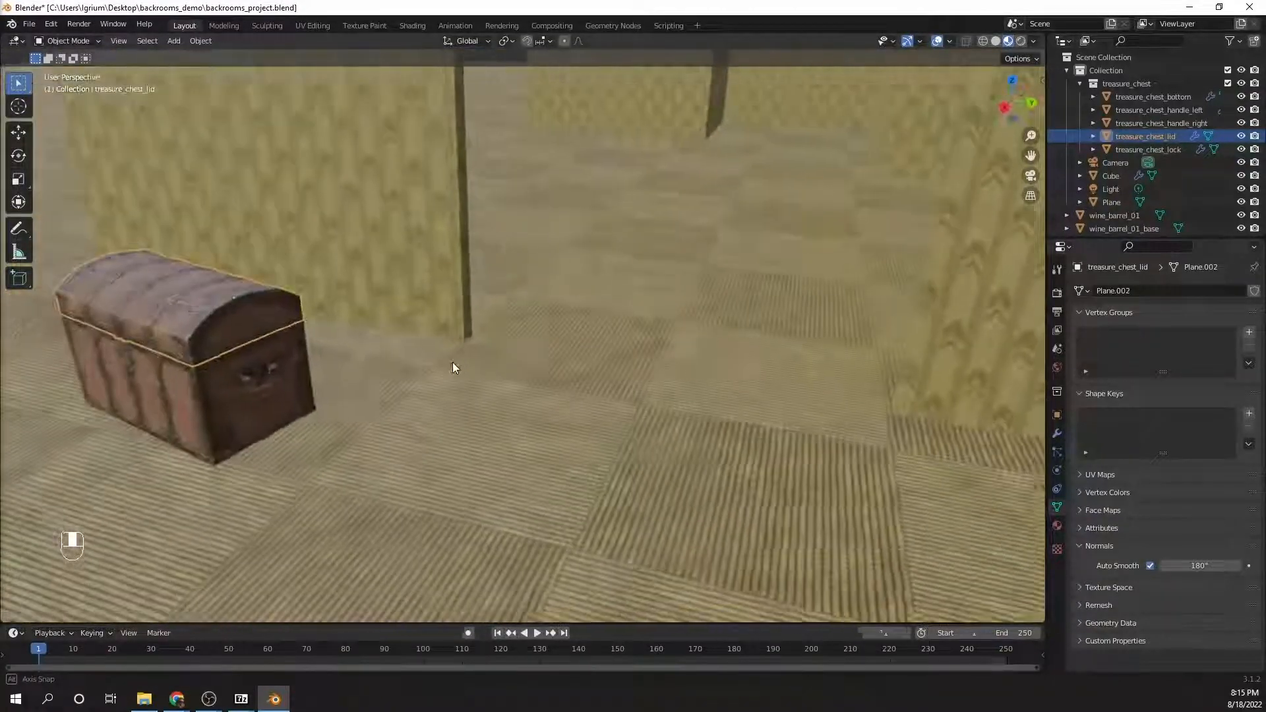
key("r")
key("x")
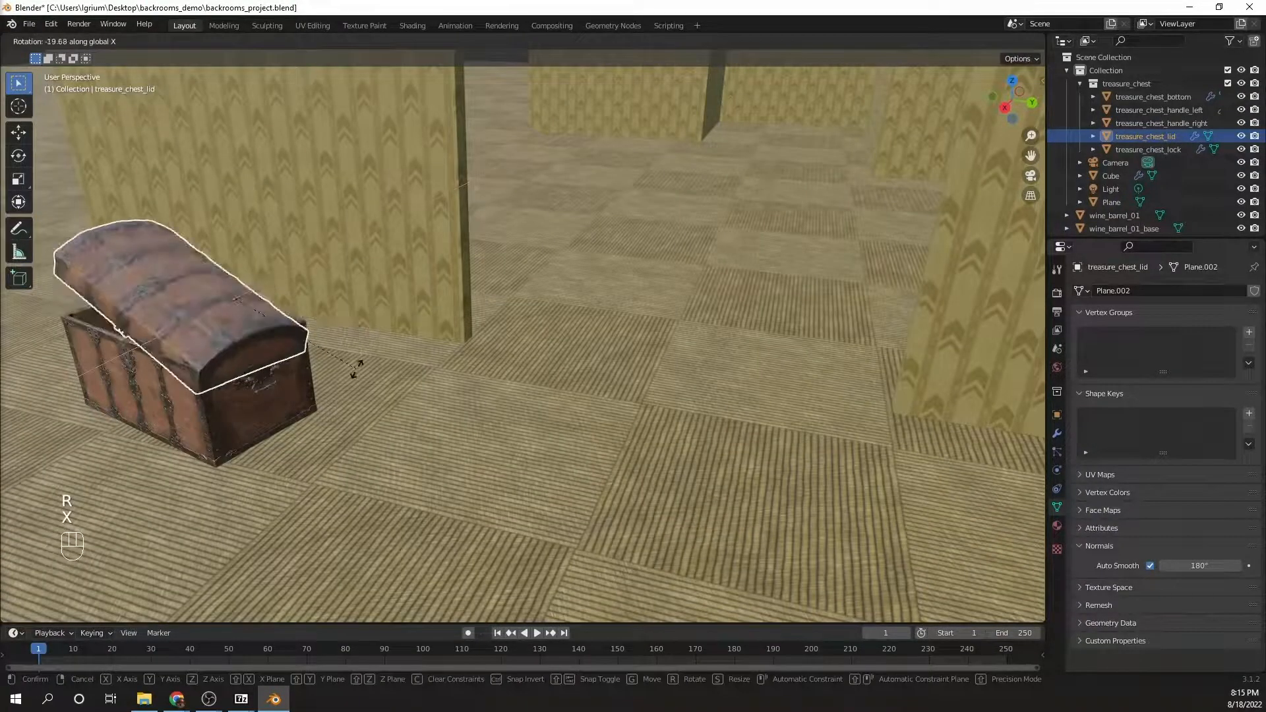
key("Escape")
Rotate the chest lid about its local X axis to tilt it partly open above the bottom.
key("r")
key("y")
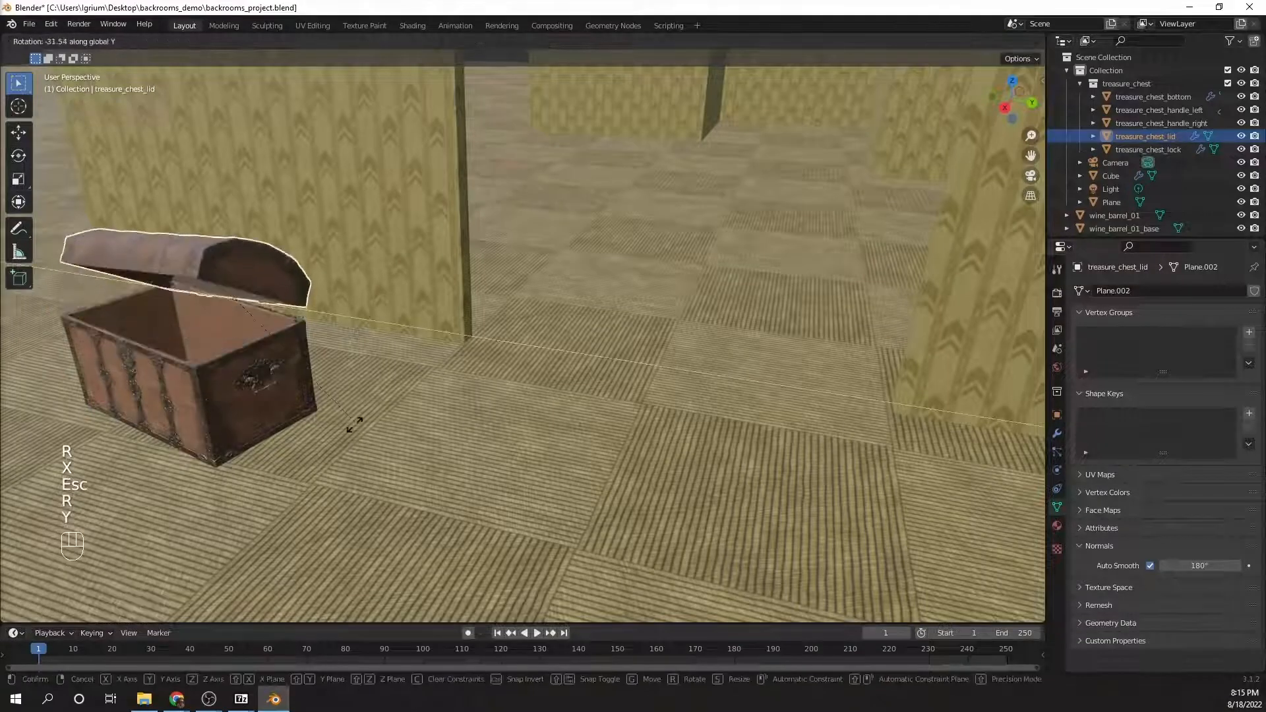
key("y")
key("x")
key("x")
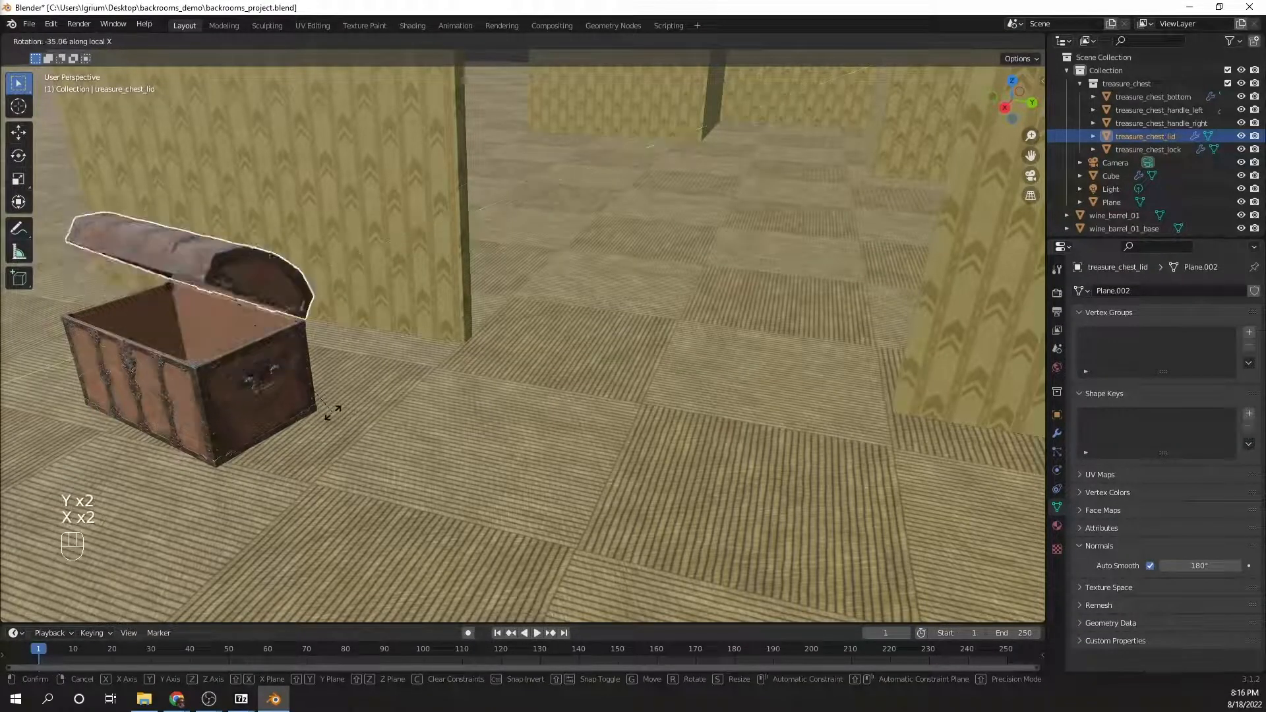
left_click(356, 373)
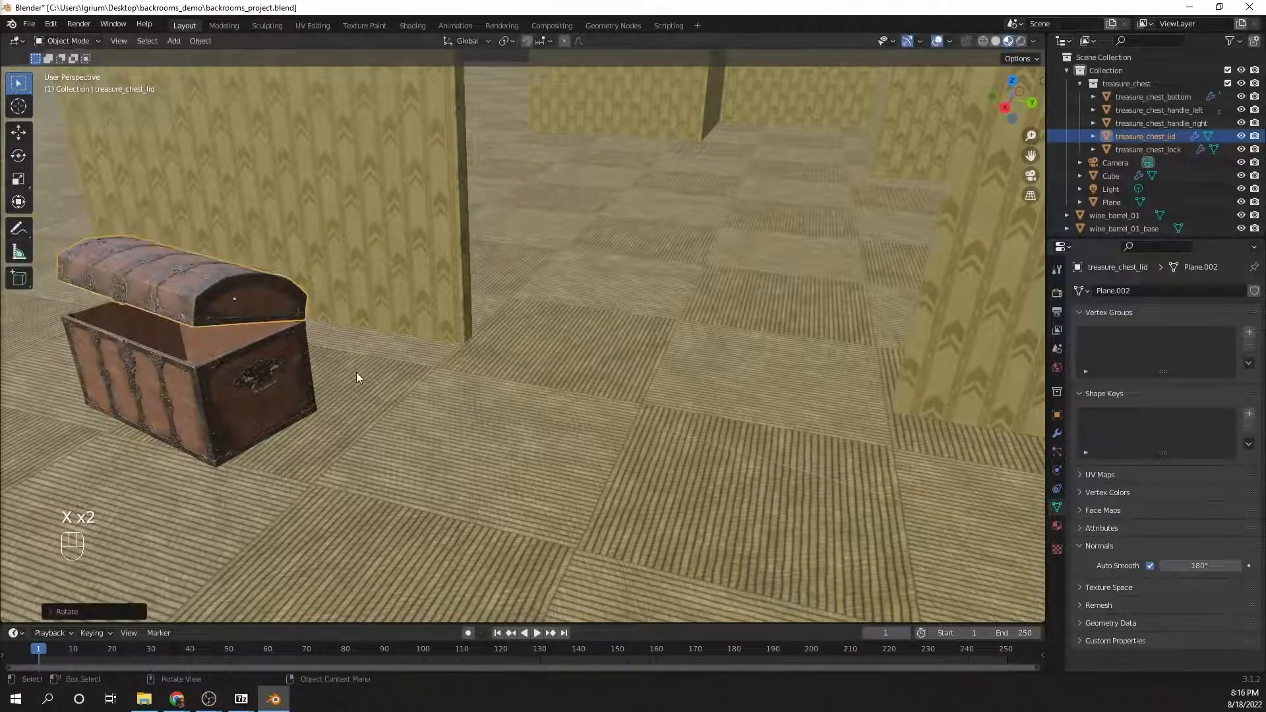
scroll(356, 373, "down", 10)
left_click(666, 107)
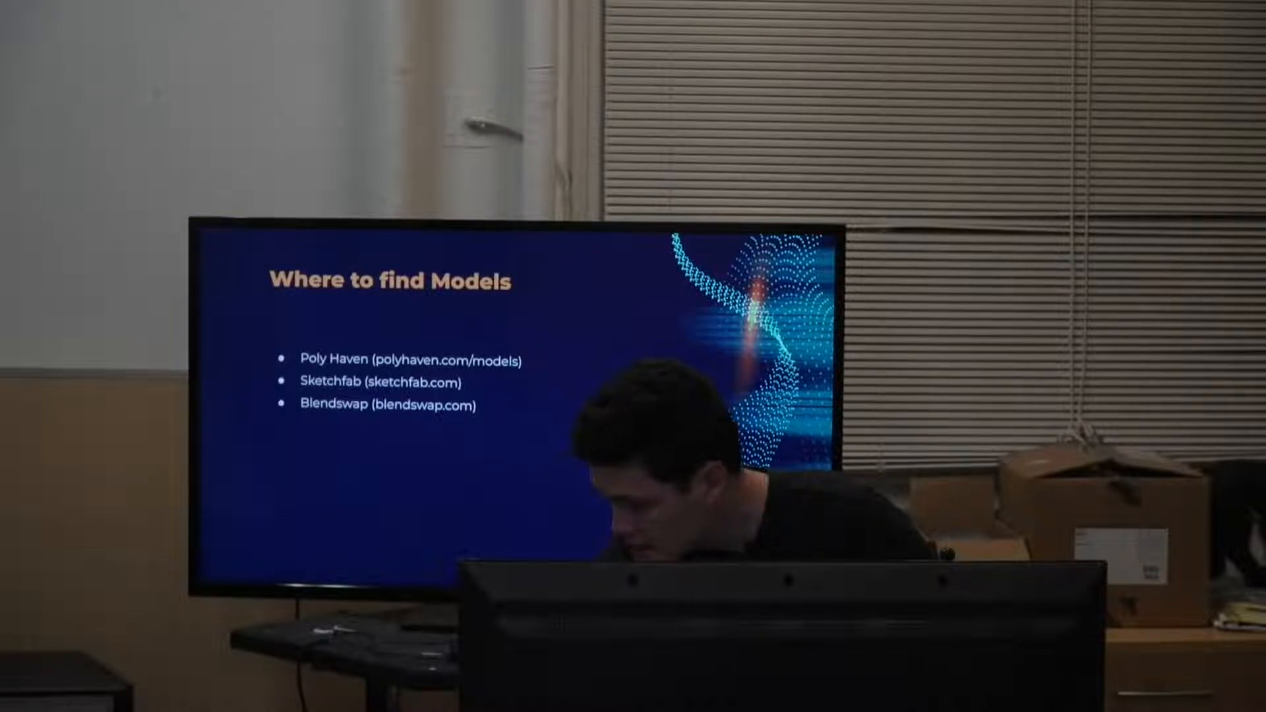
key("Escape")
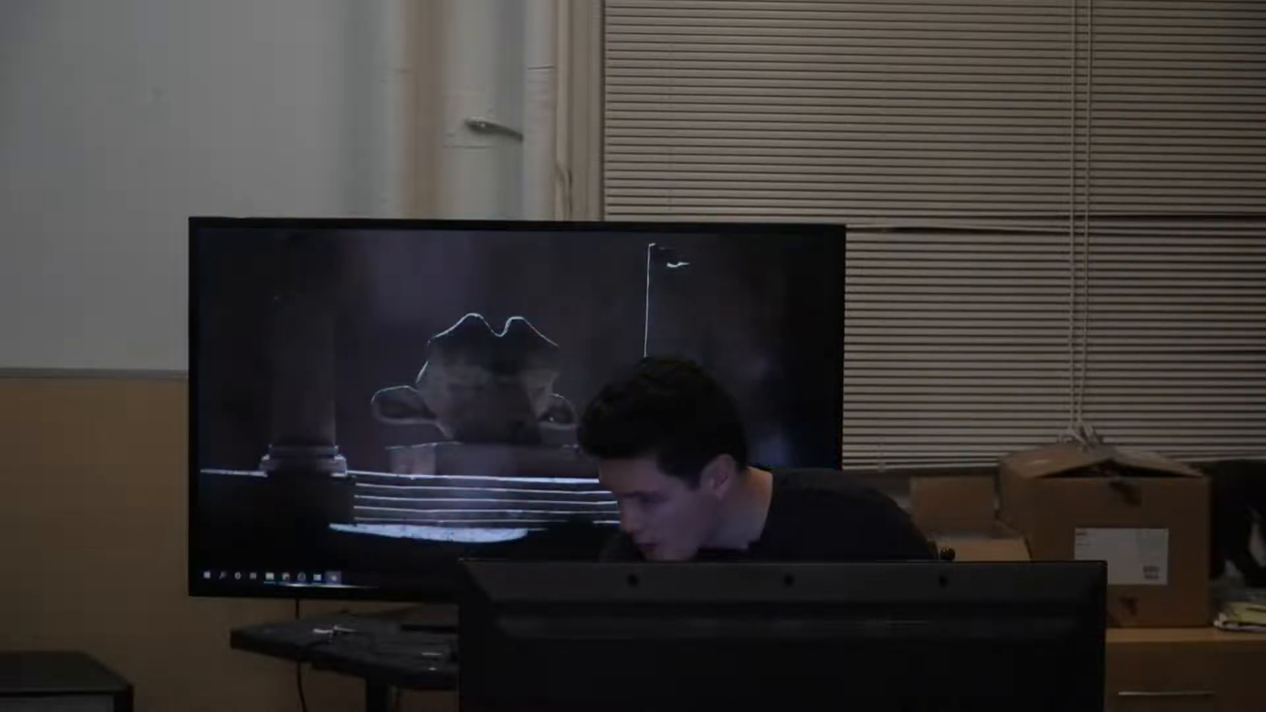